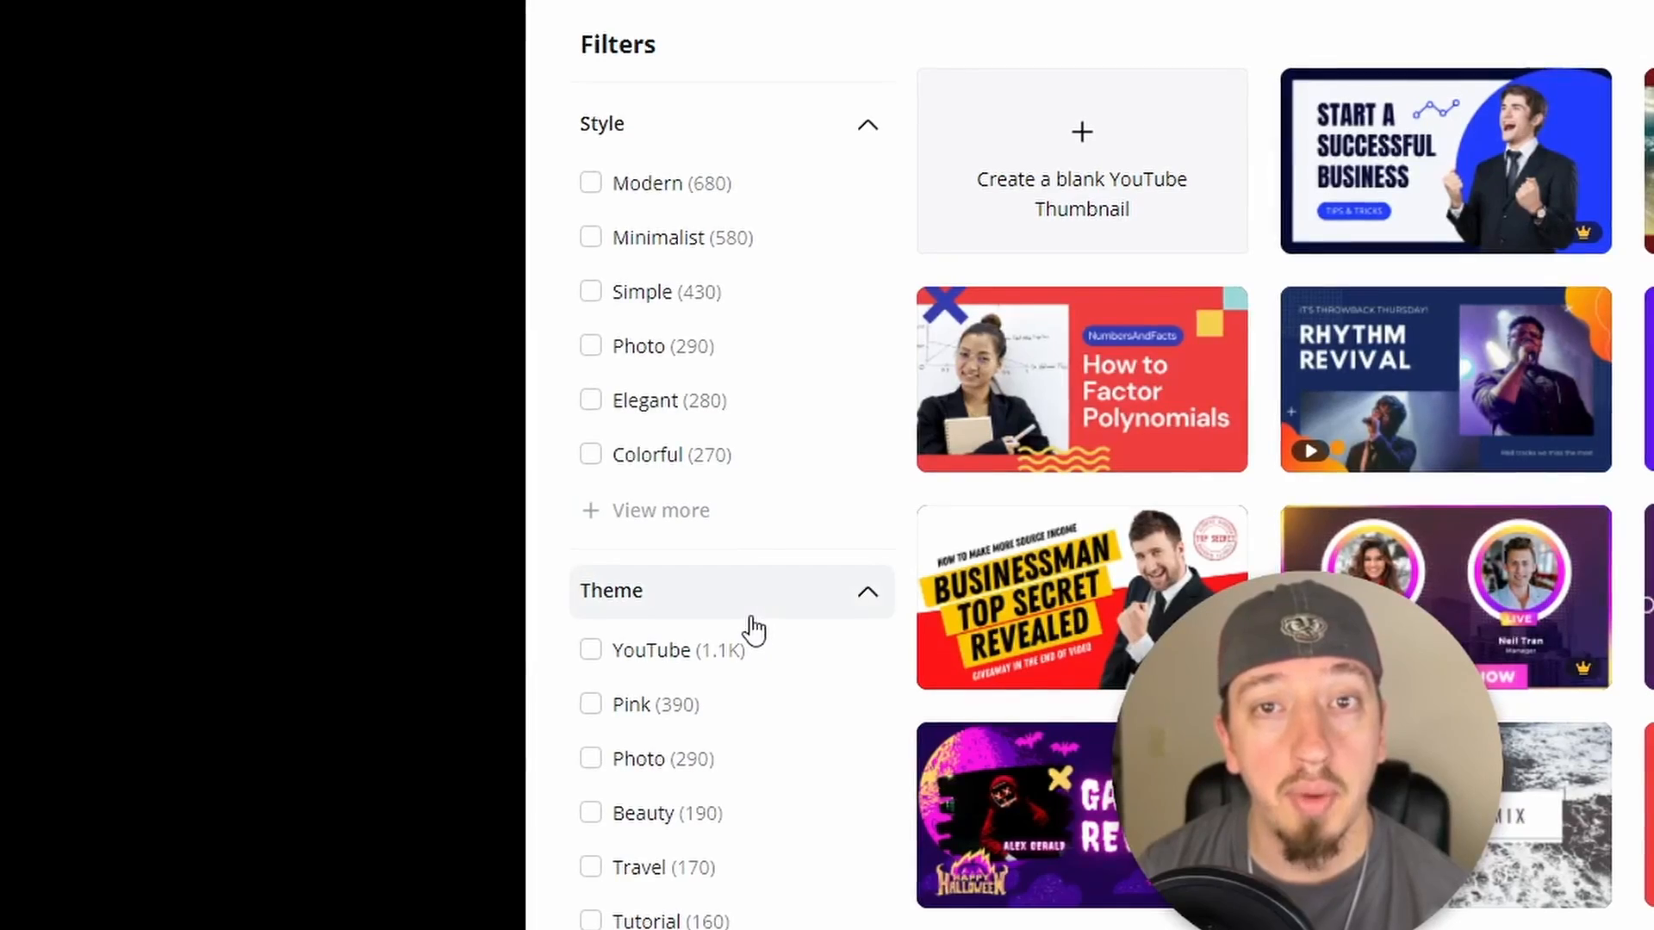
Create a blank YouTube Thumbnail design.
scroll(748, 617, down, 2)
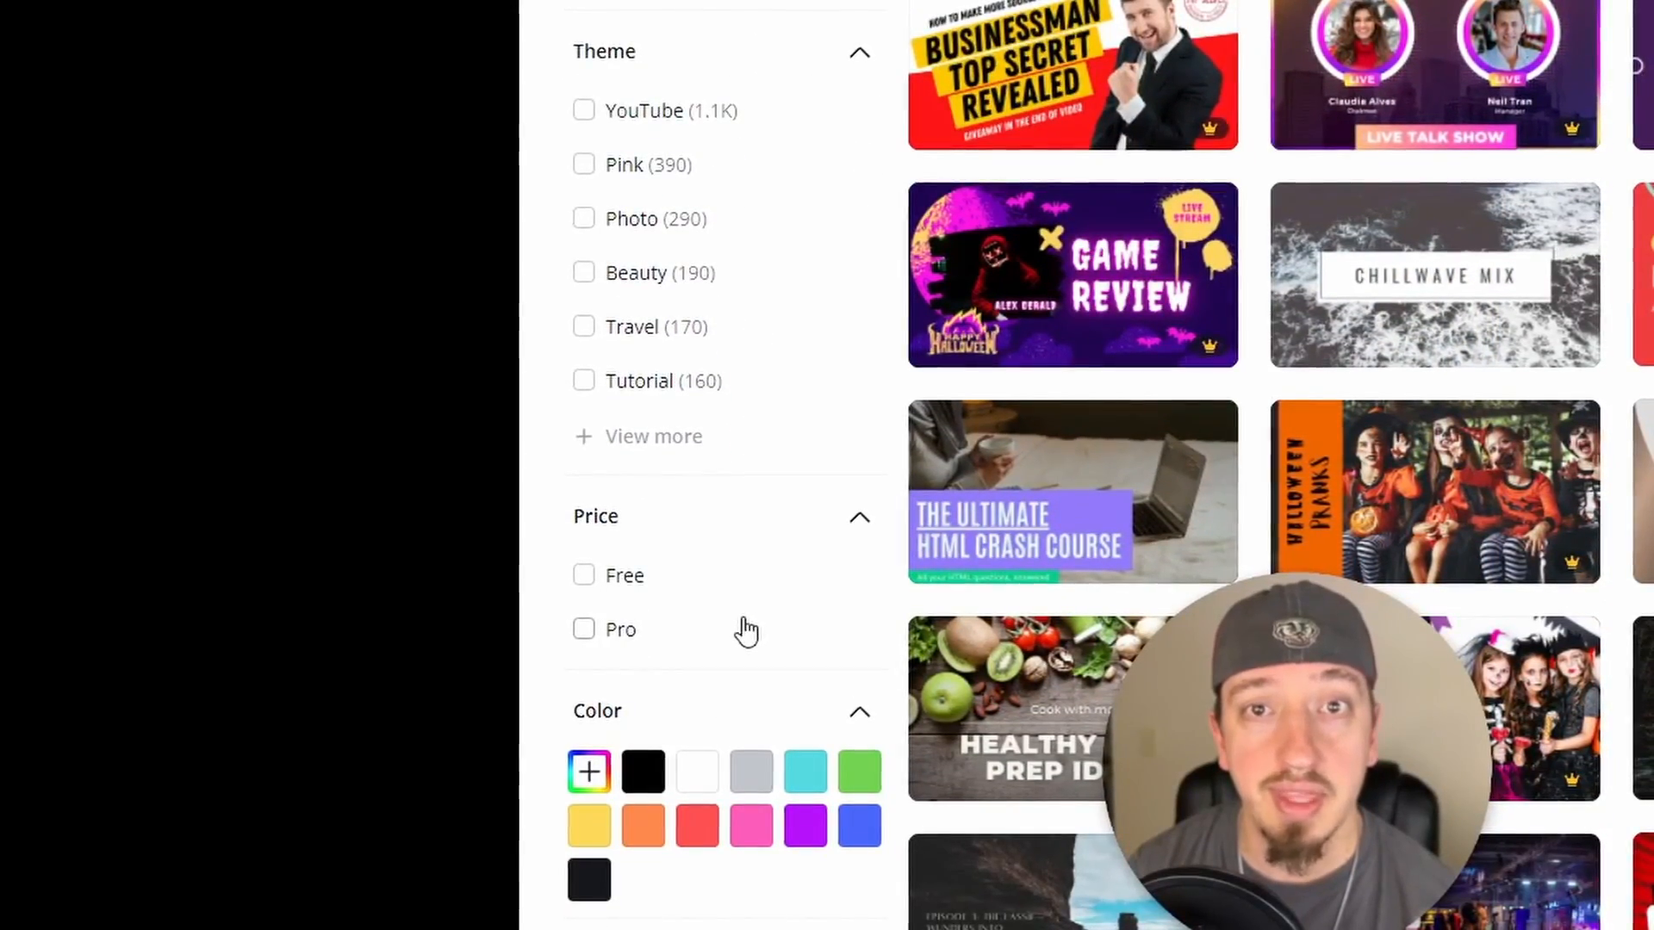
scroll(742, 631, up, 7)
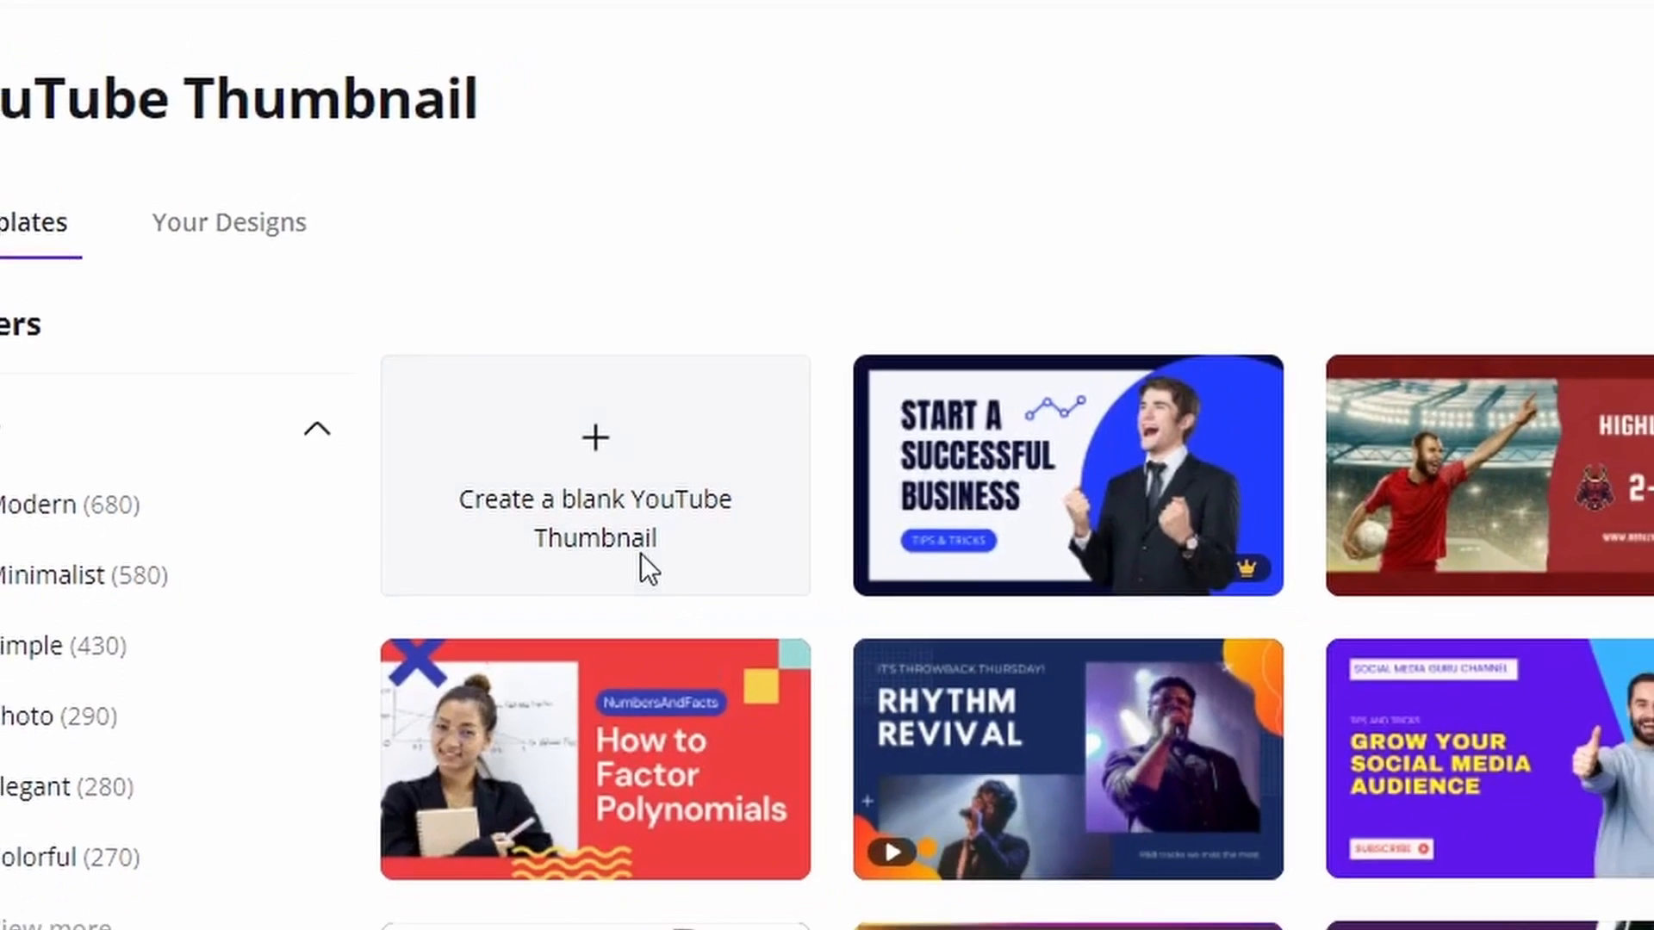
click(717, 594)
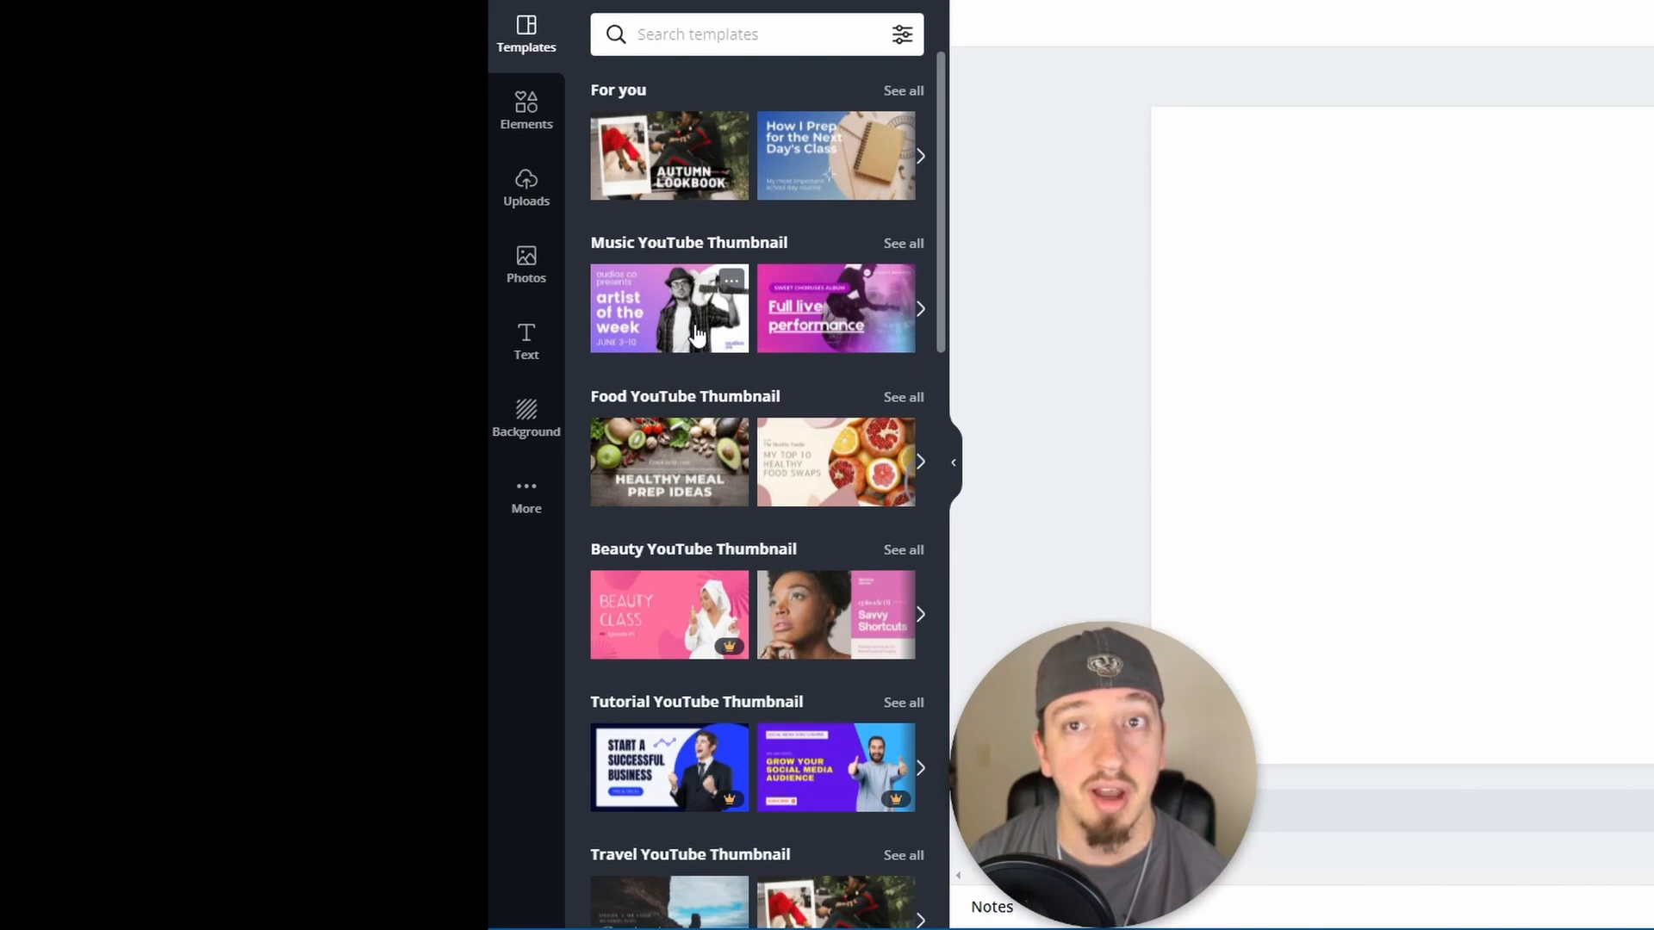
Try the free purple and pink sky background on the blank page and undo it.
click(521, 419)
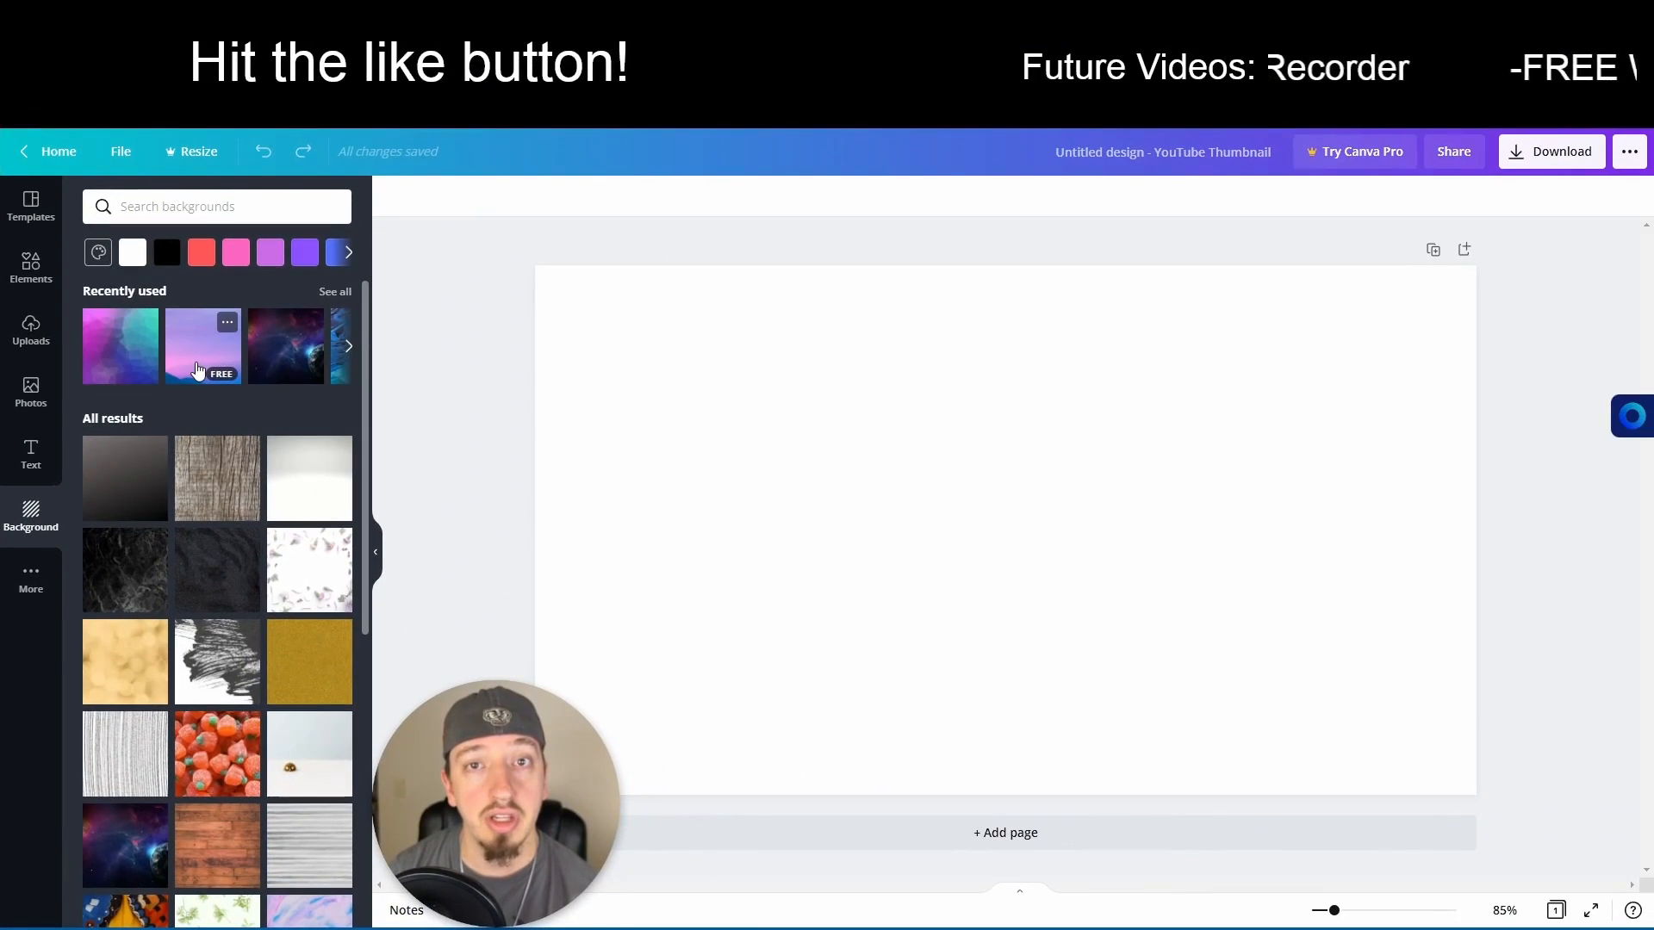
click(659, 256)
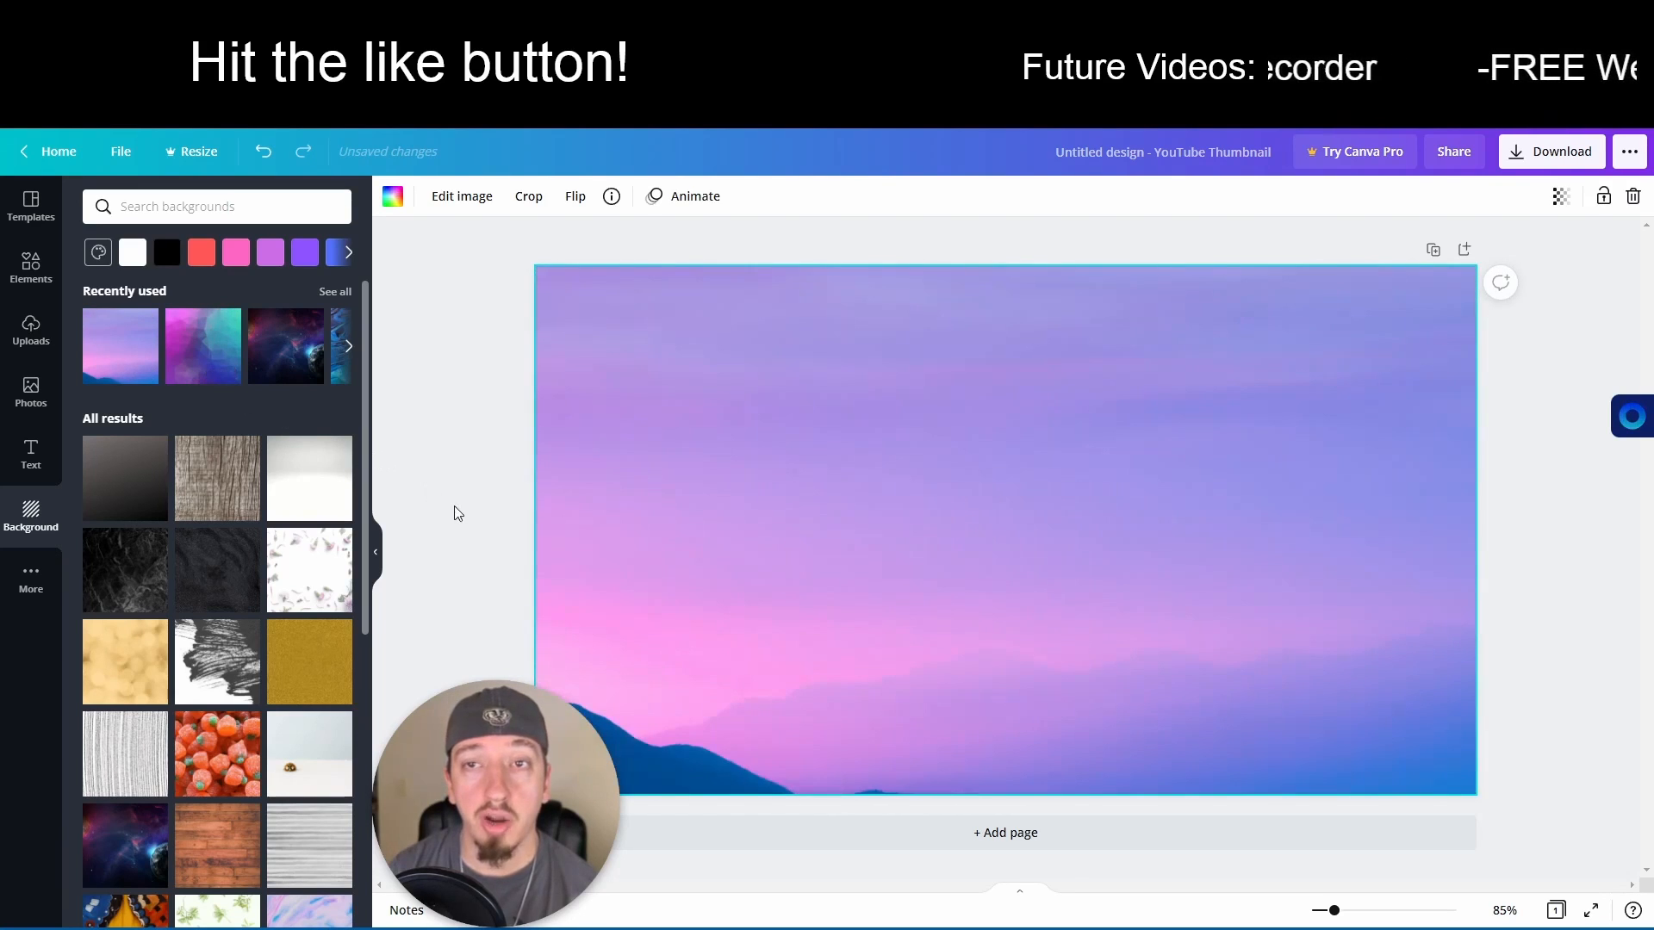
click(263, 151)
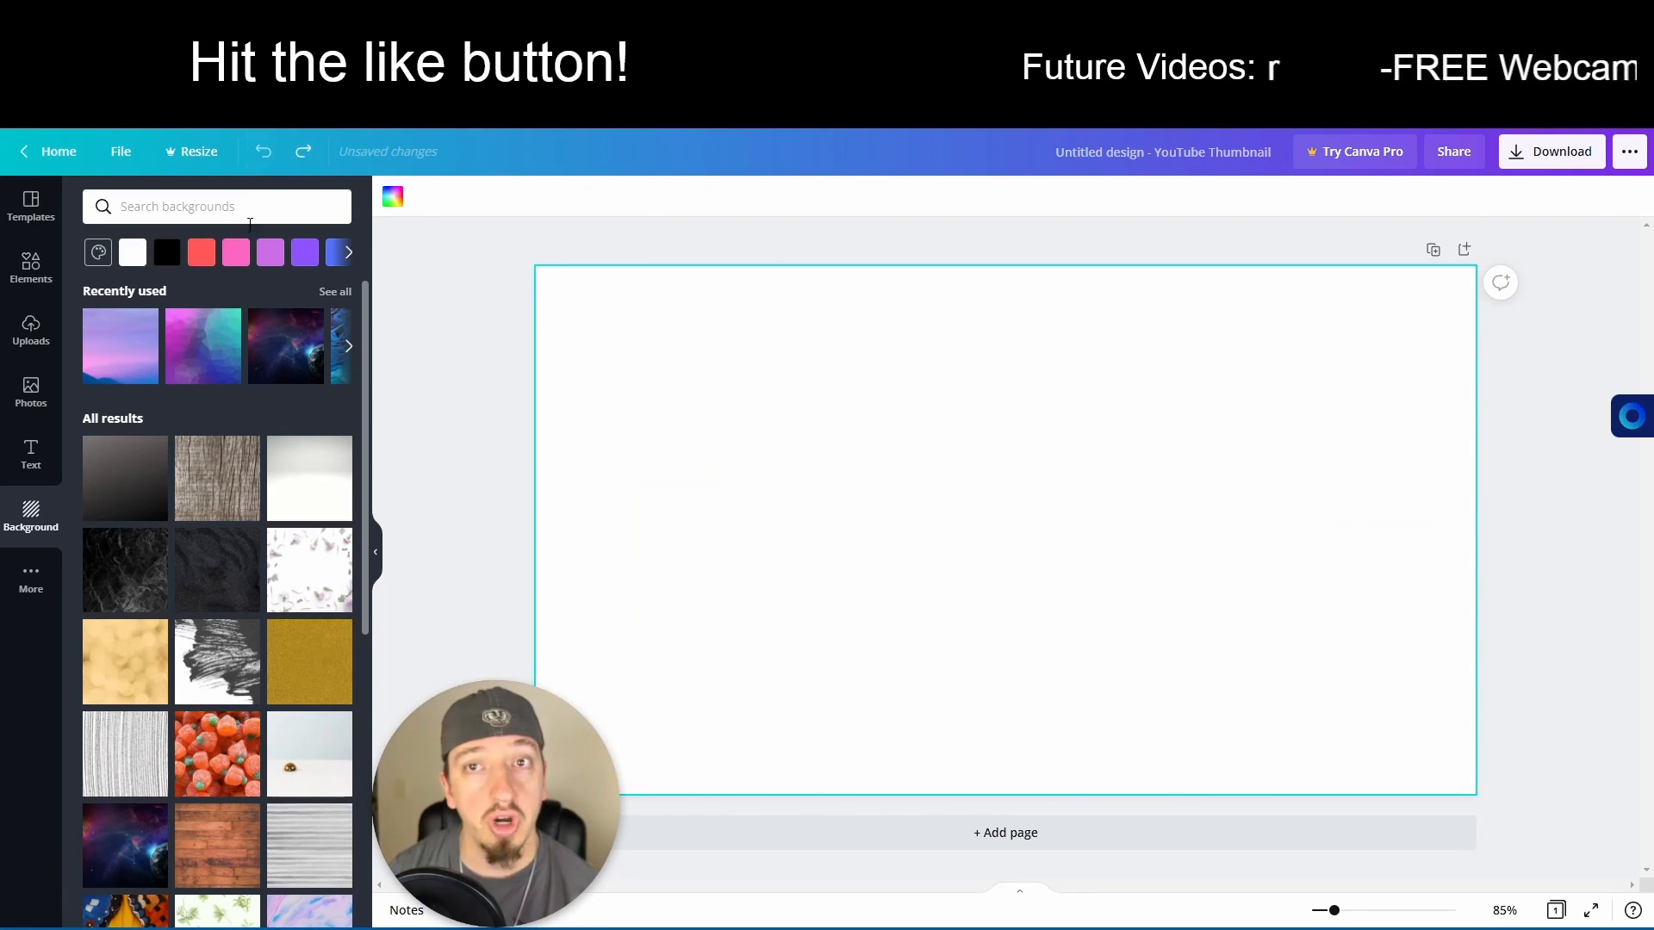
Search the photo library for "beach".
click(34, 403)
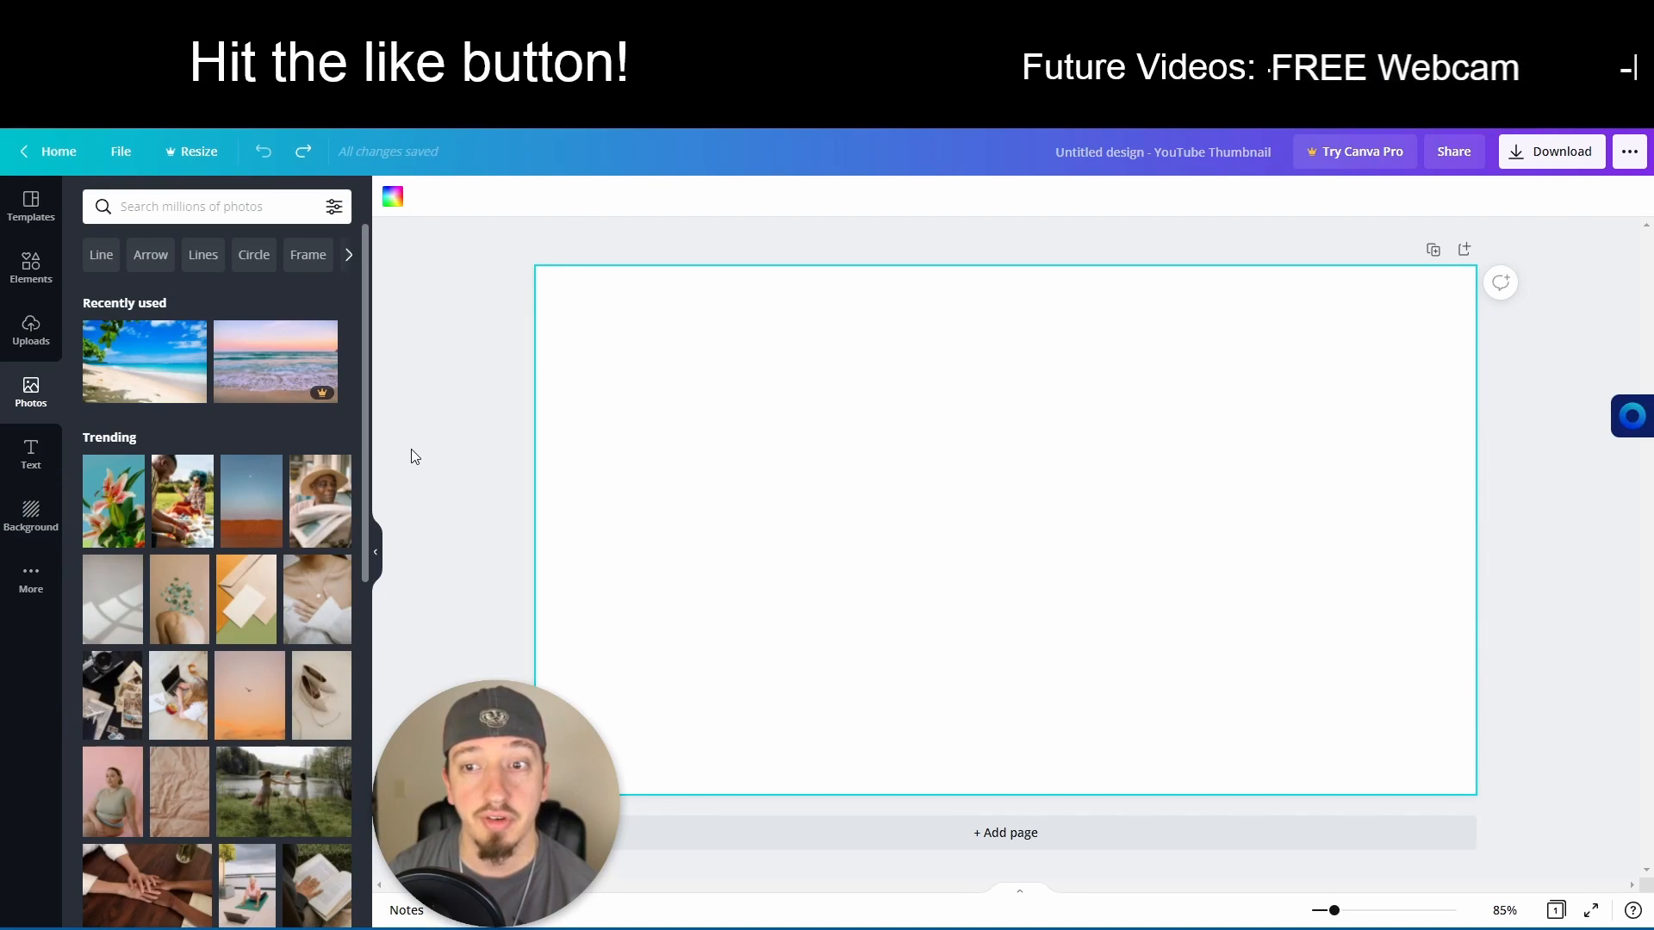
click(167, 213)
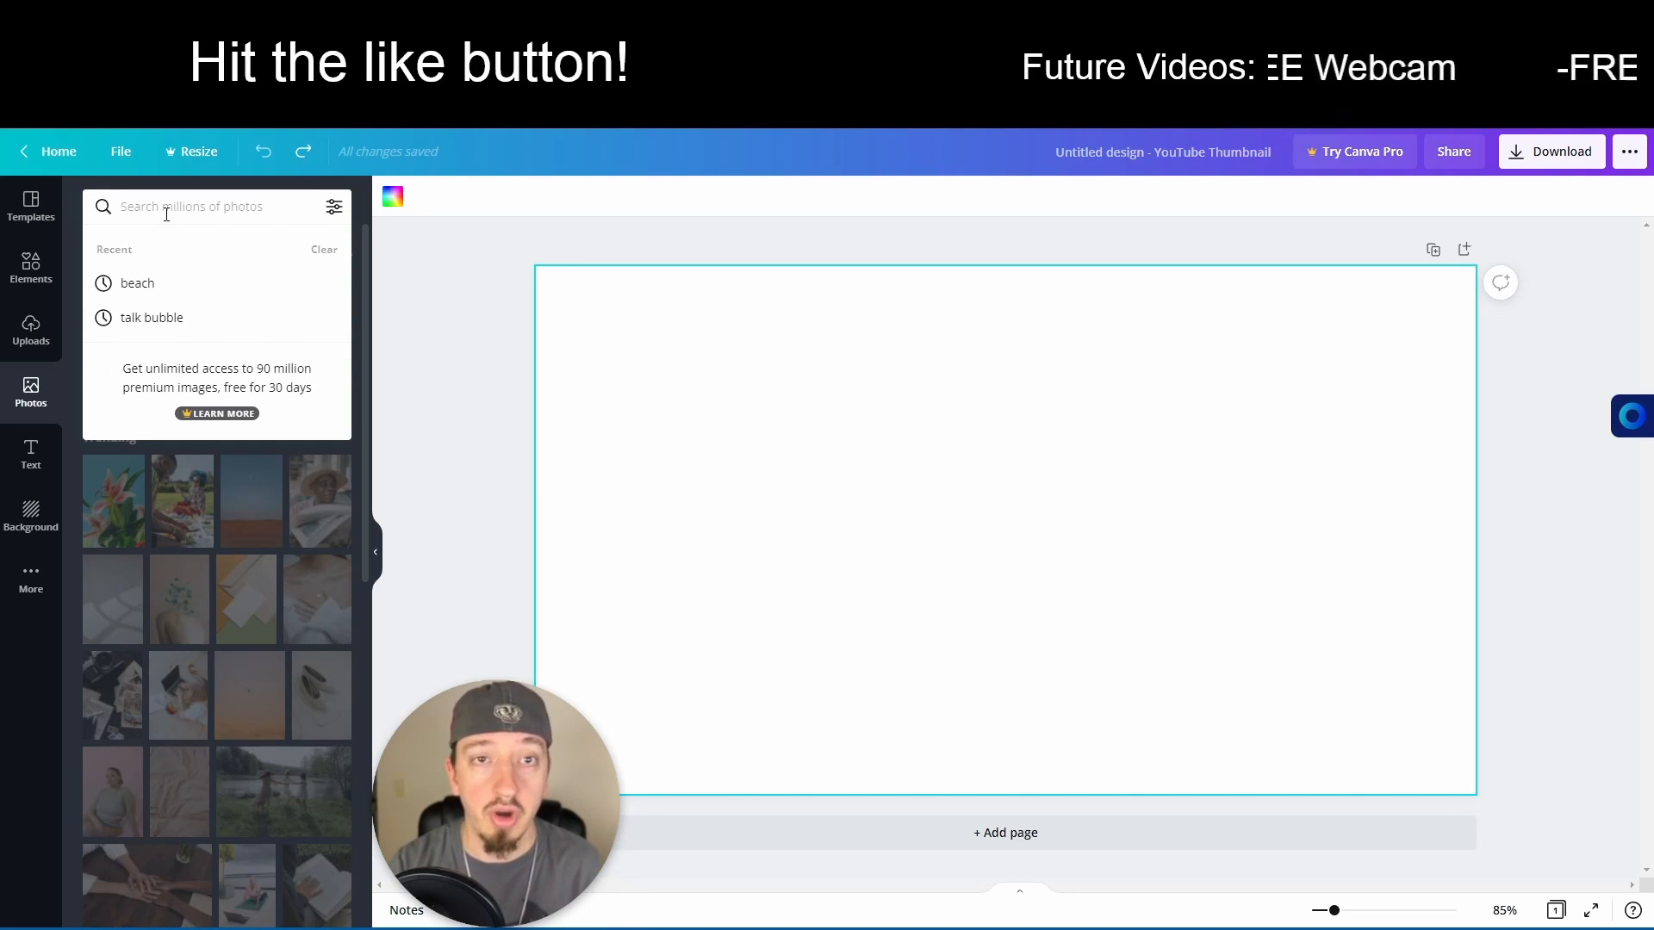
text(beach)
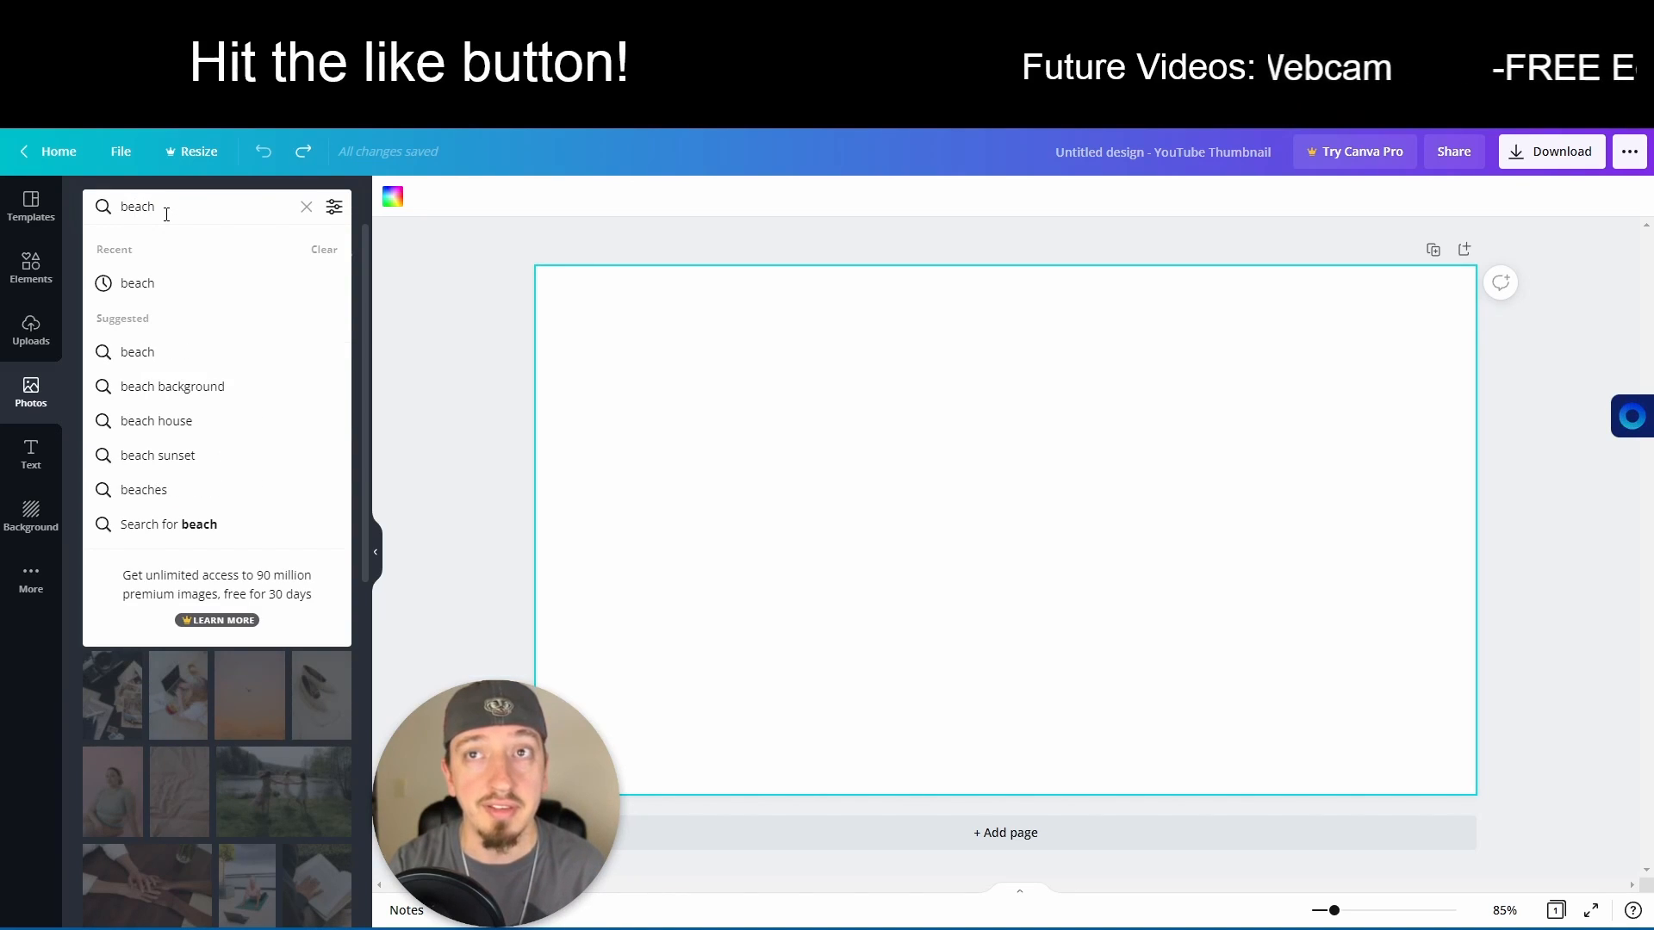
key(Return)
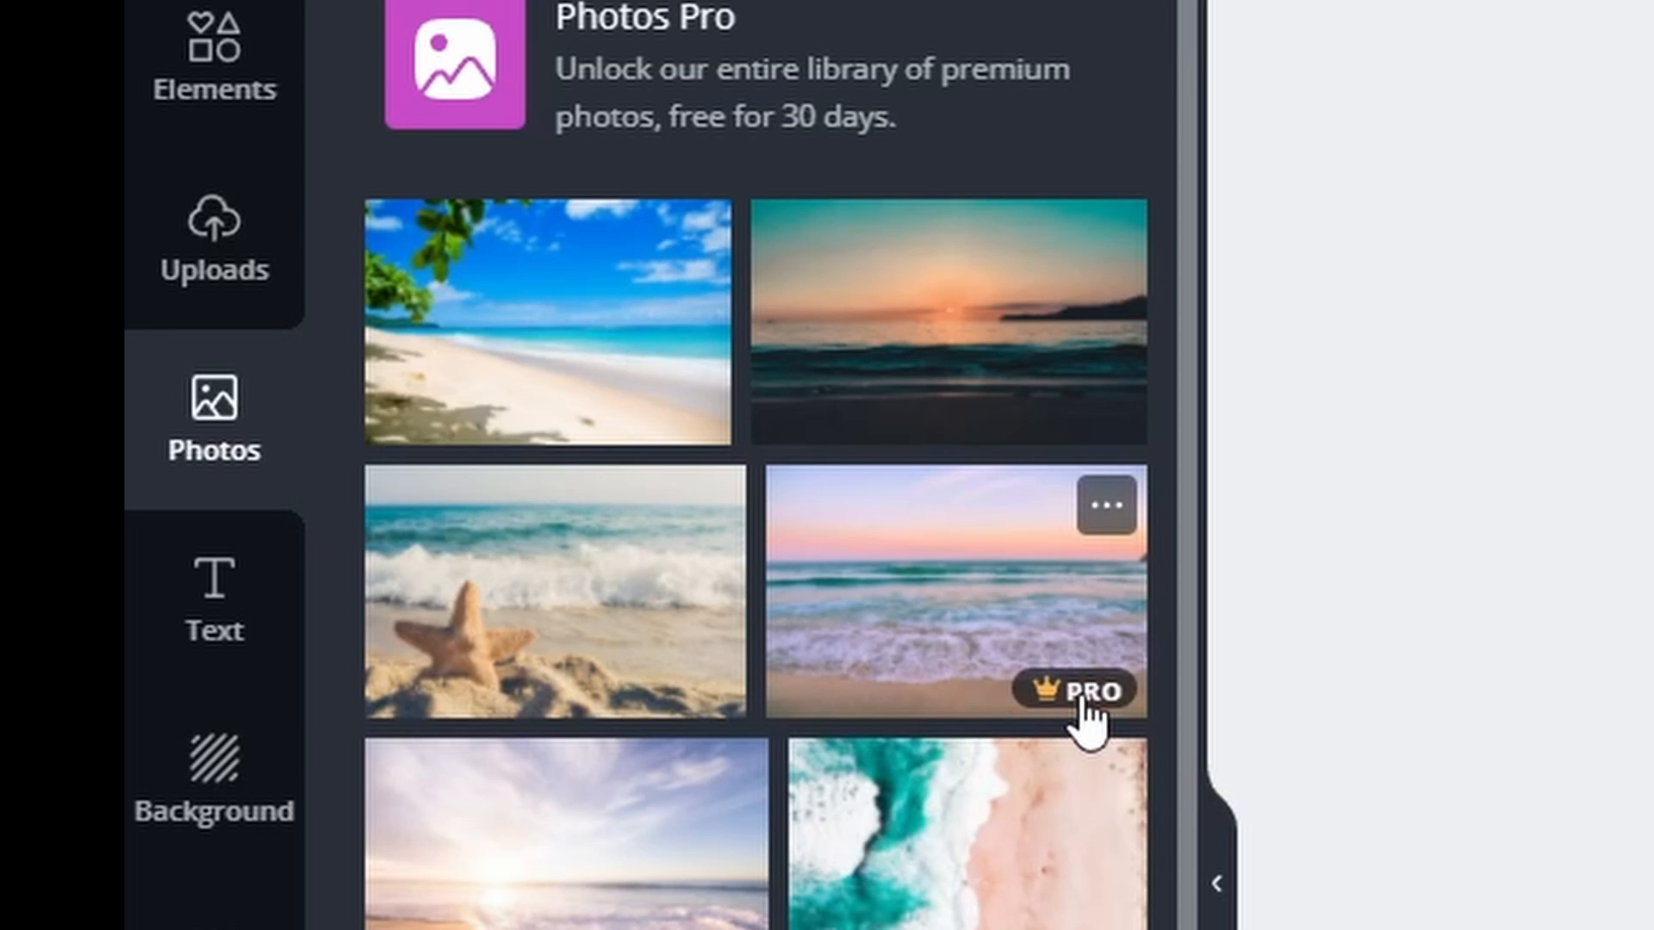
Try the Pro photo of a pink sunset over beach waves on the page and undo it.
click(1018, 670)
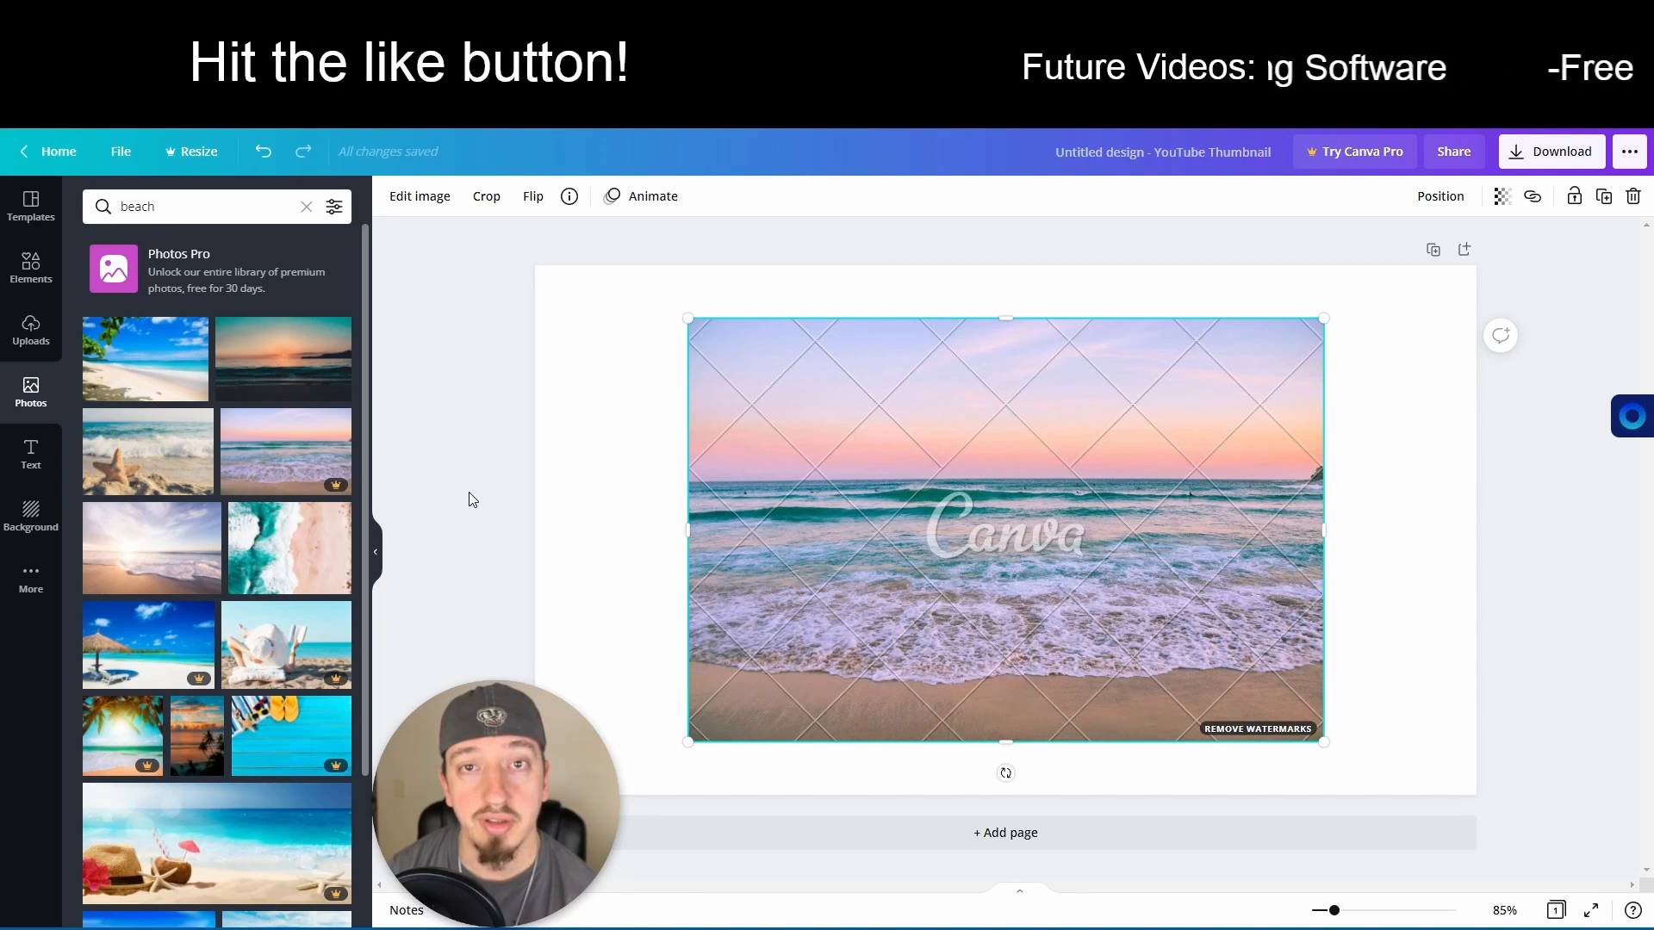
click(263, 151)
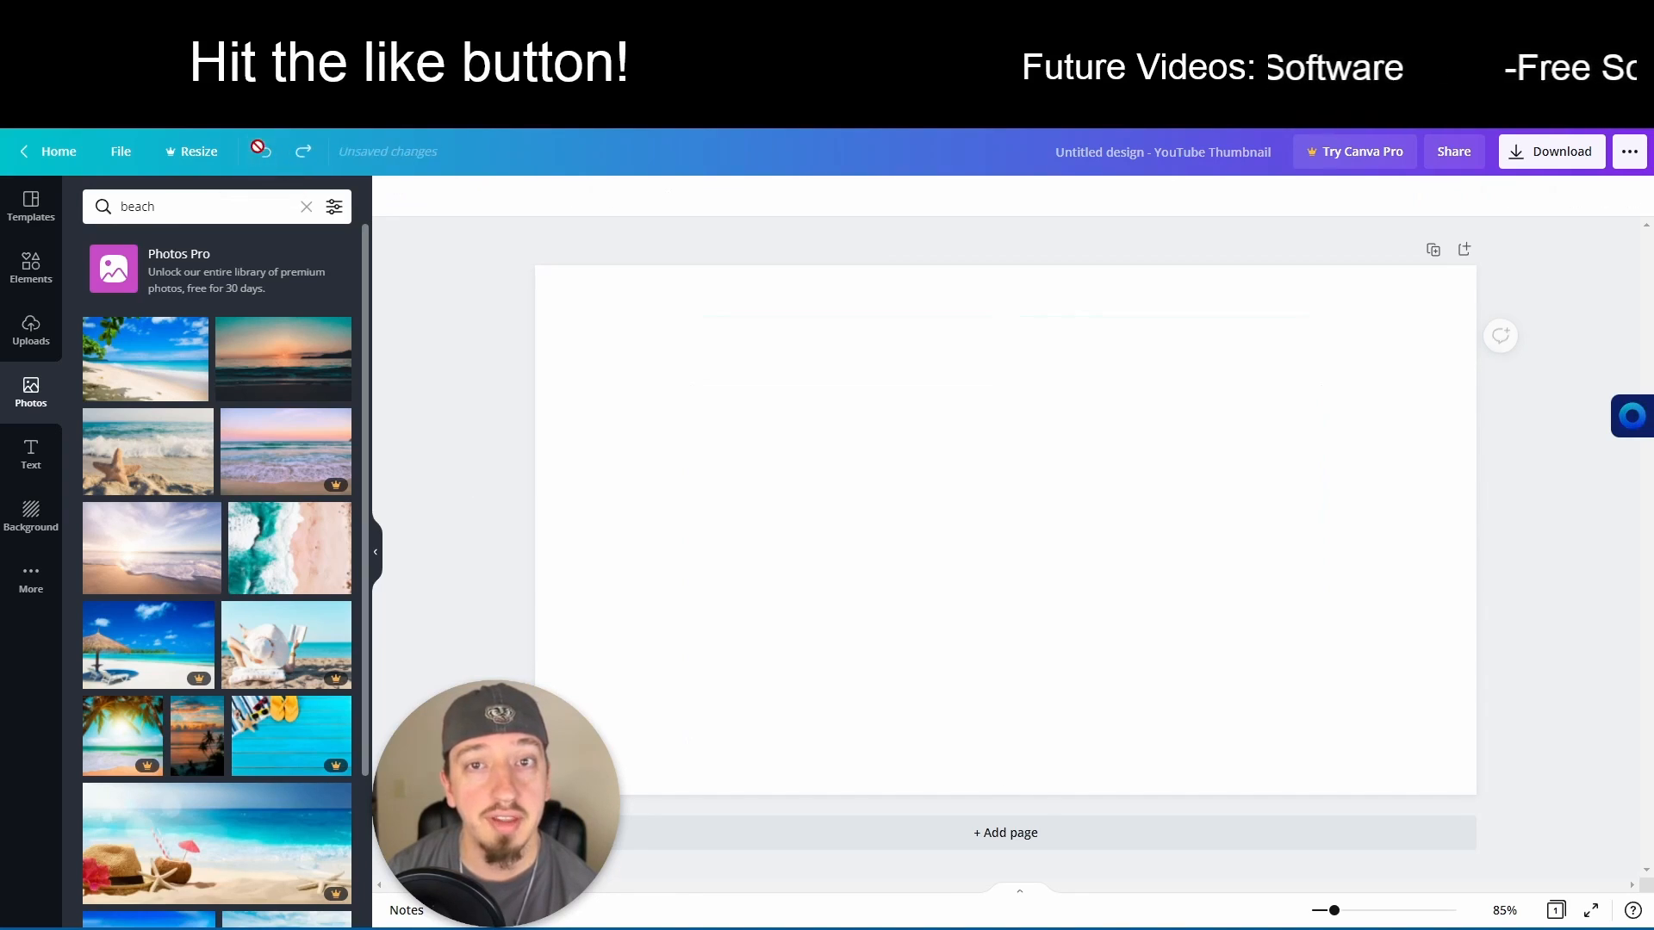
Add the free tropical beach photo with blue sky and green leaves, and enlarge it to fill the whole page.
click(134, 385)
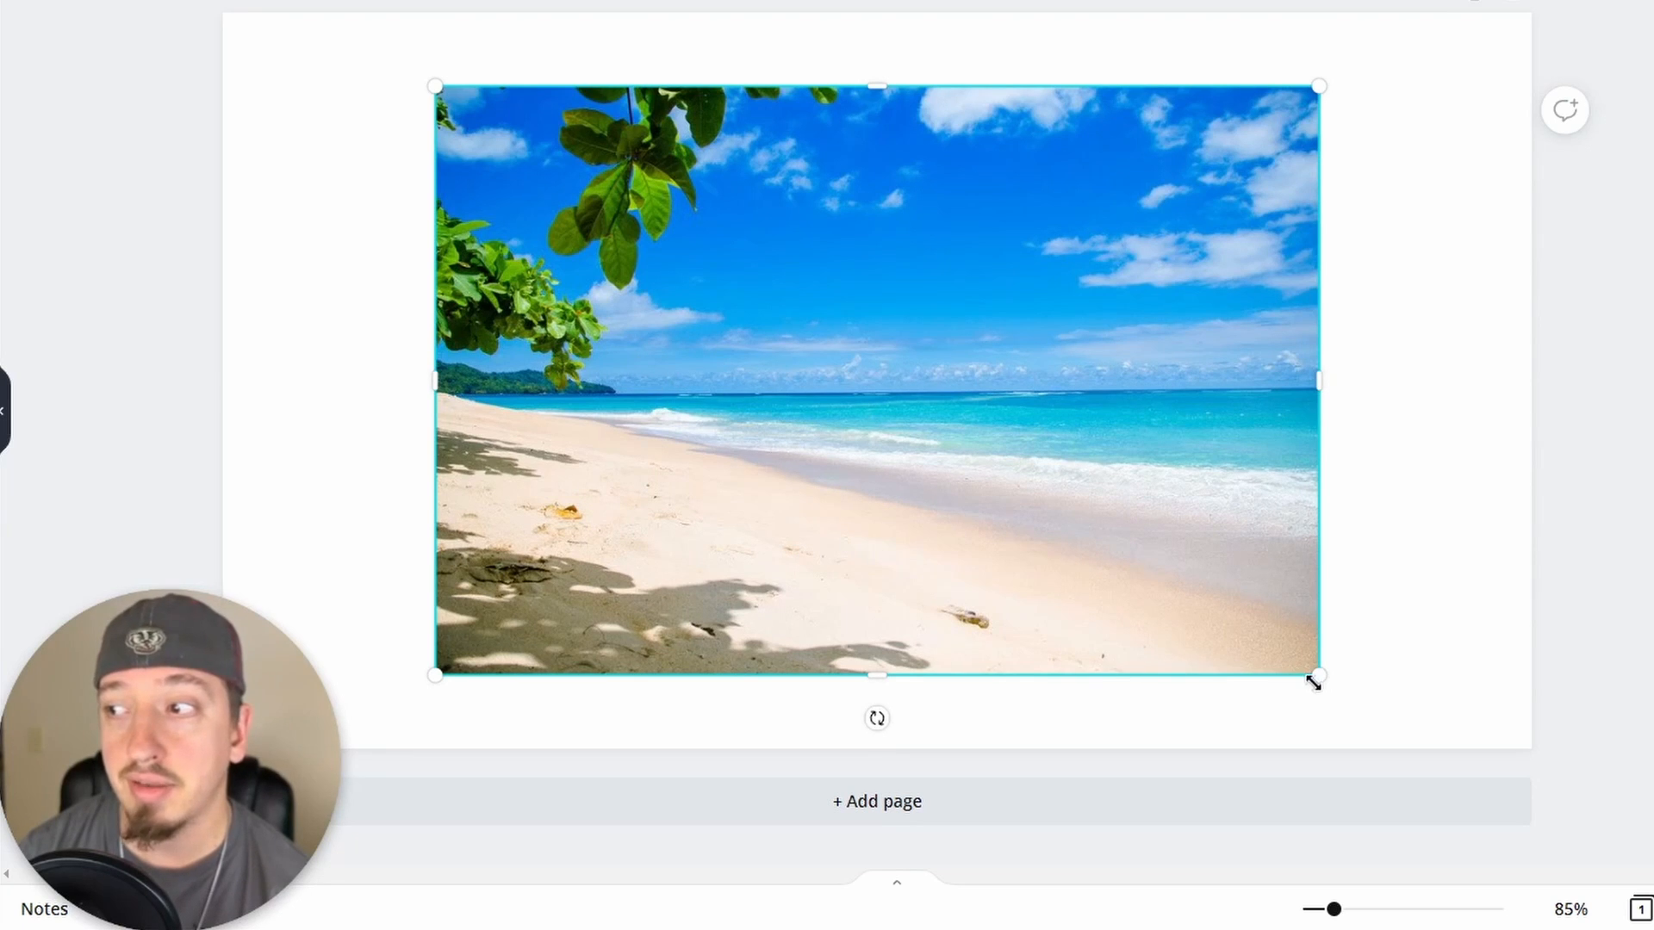
drag(1247, 631, 1162, 576)
drag(886, 406, 672, 340)
drag(954, 498, 1286, 824)
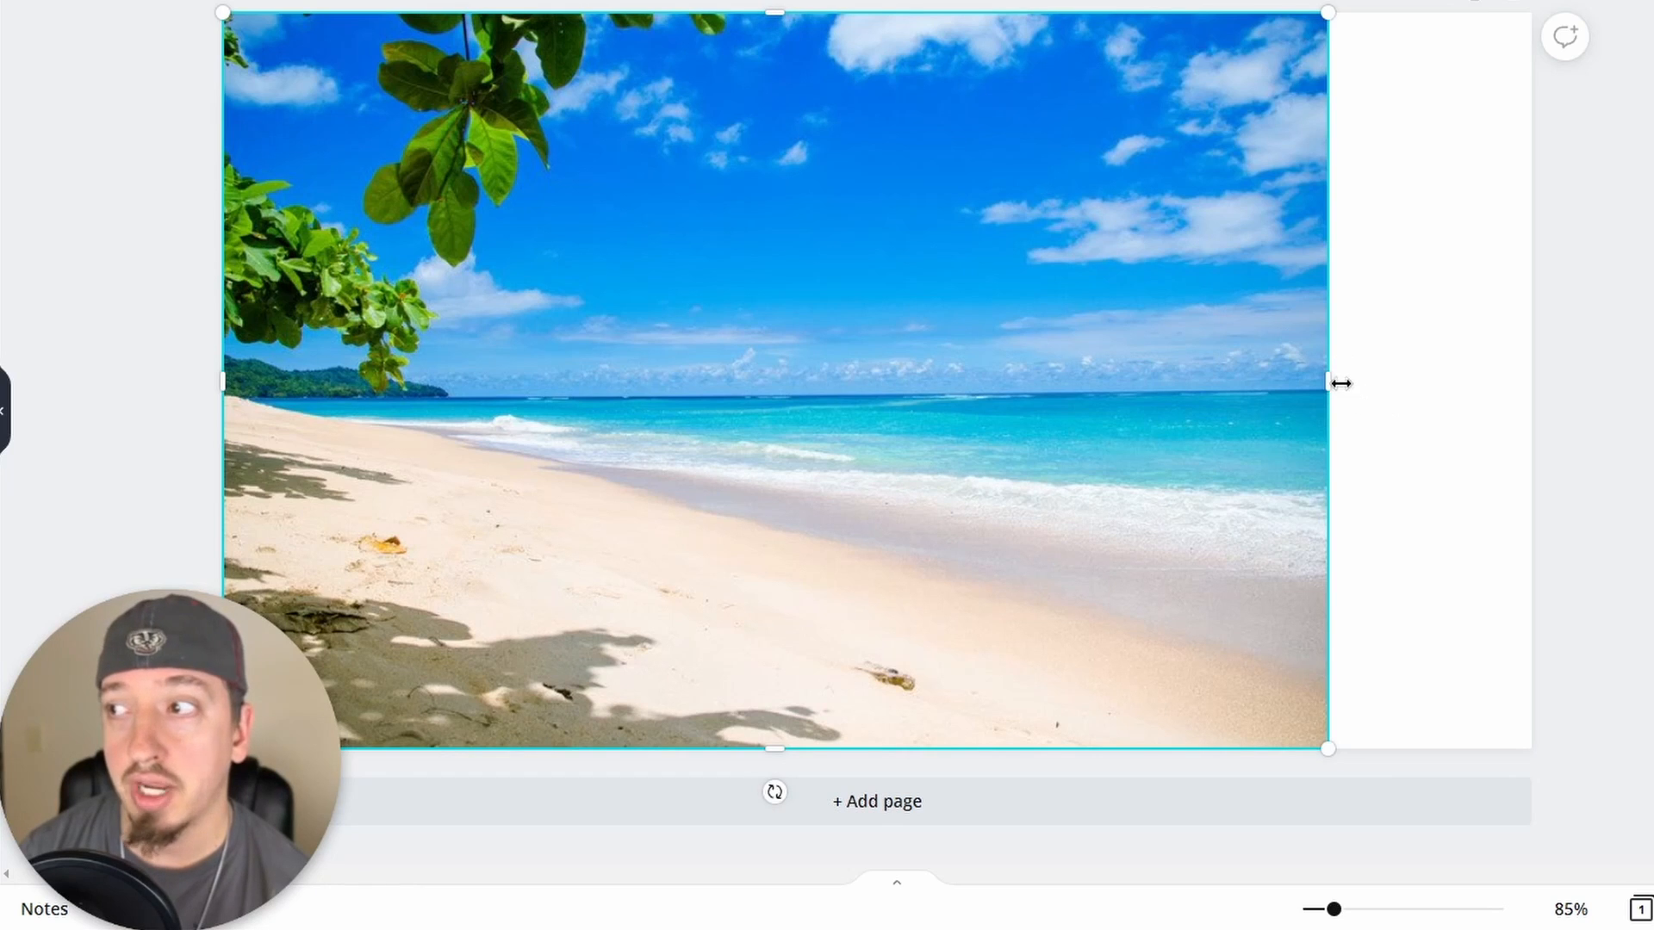
drag(1327, 382, 1532, 448)
click(1583, 478)
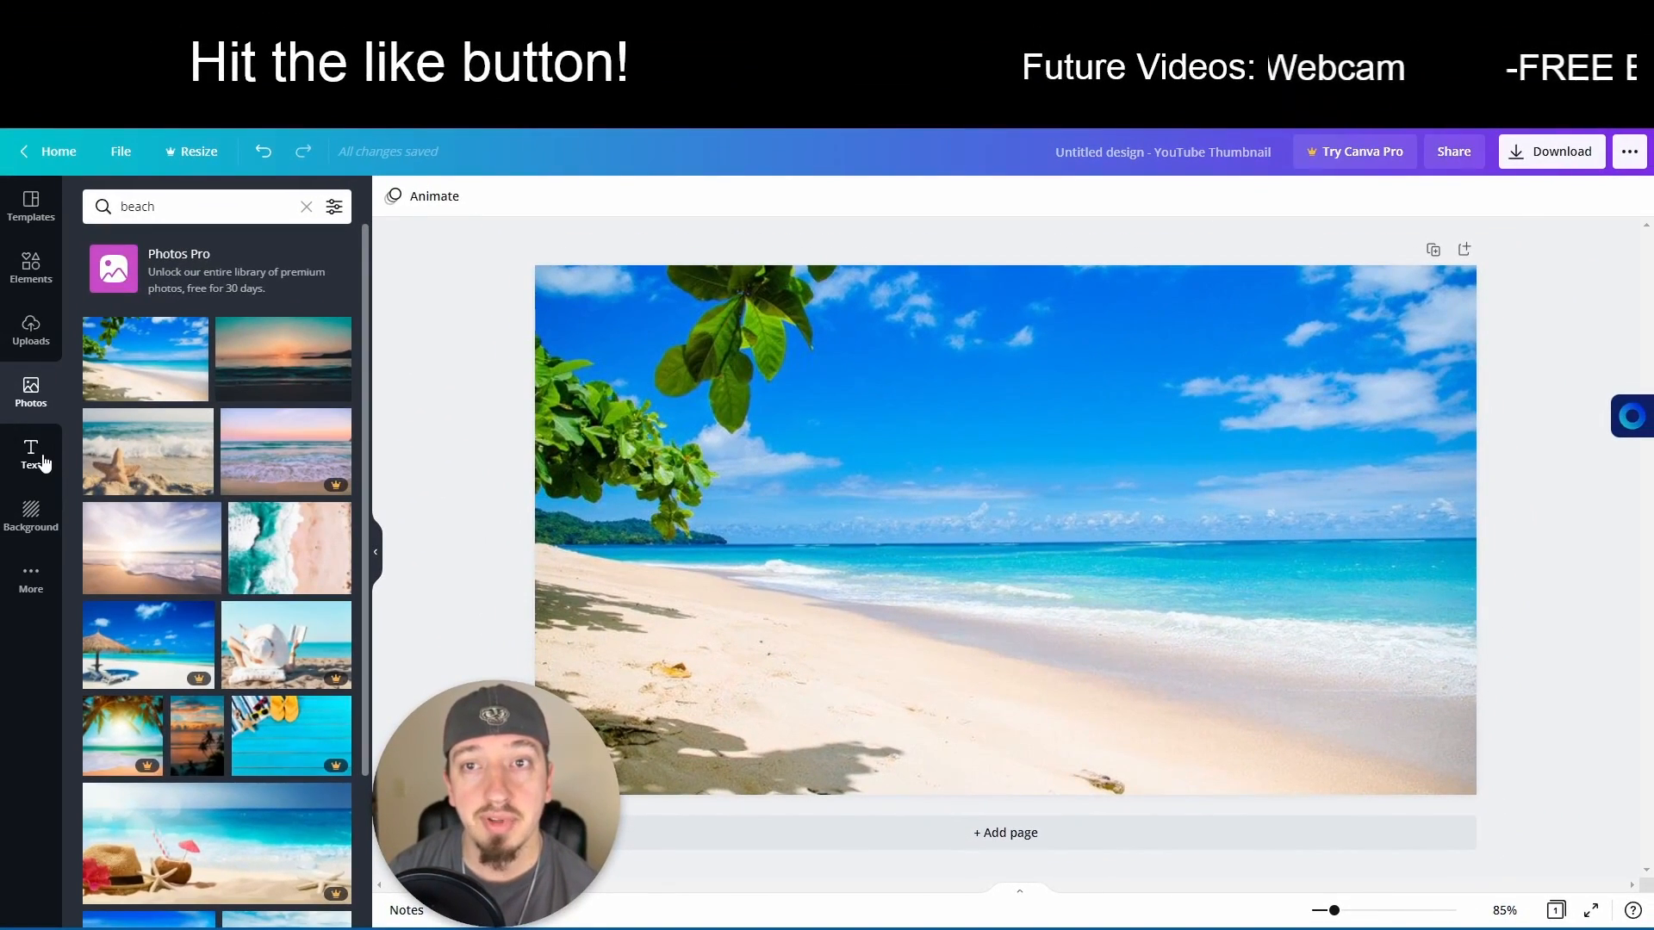
Add a heading to the page with the text "Save the Seas!".
click(44, 462)
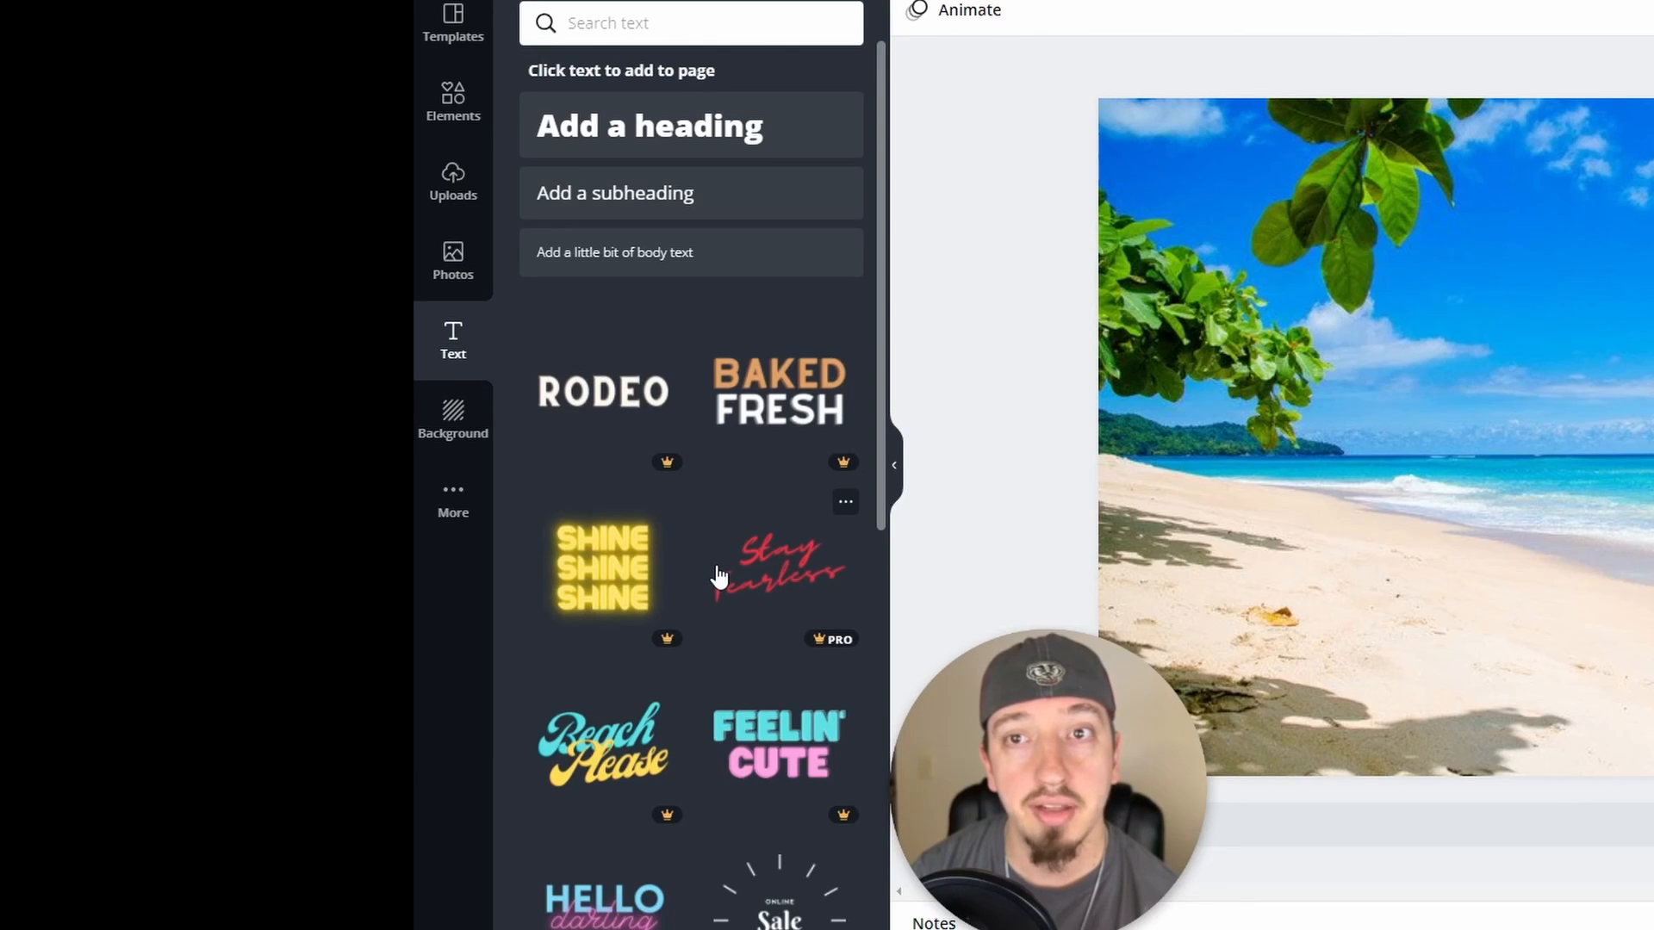
scroll(719, 577, down, 5)
scroll(719, 578, down, 2)
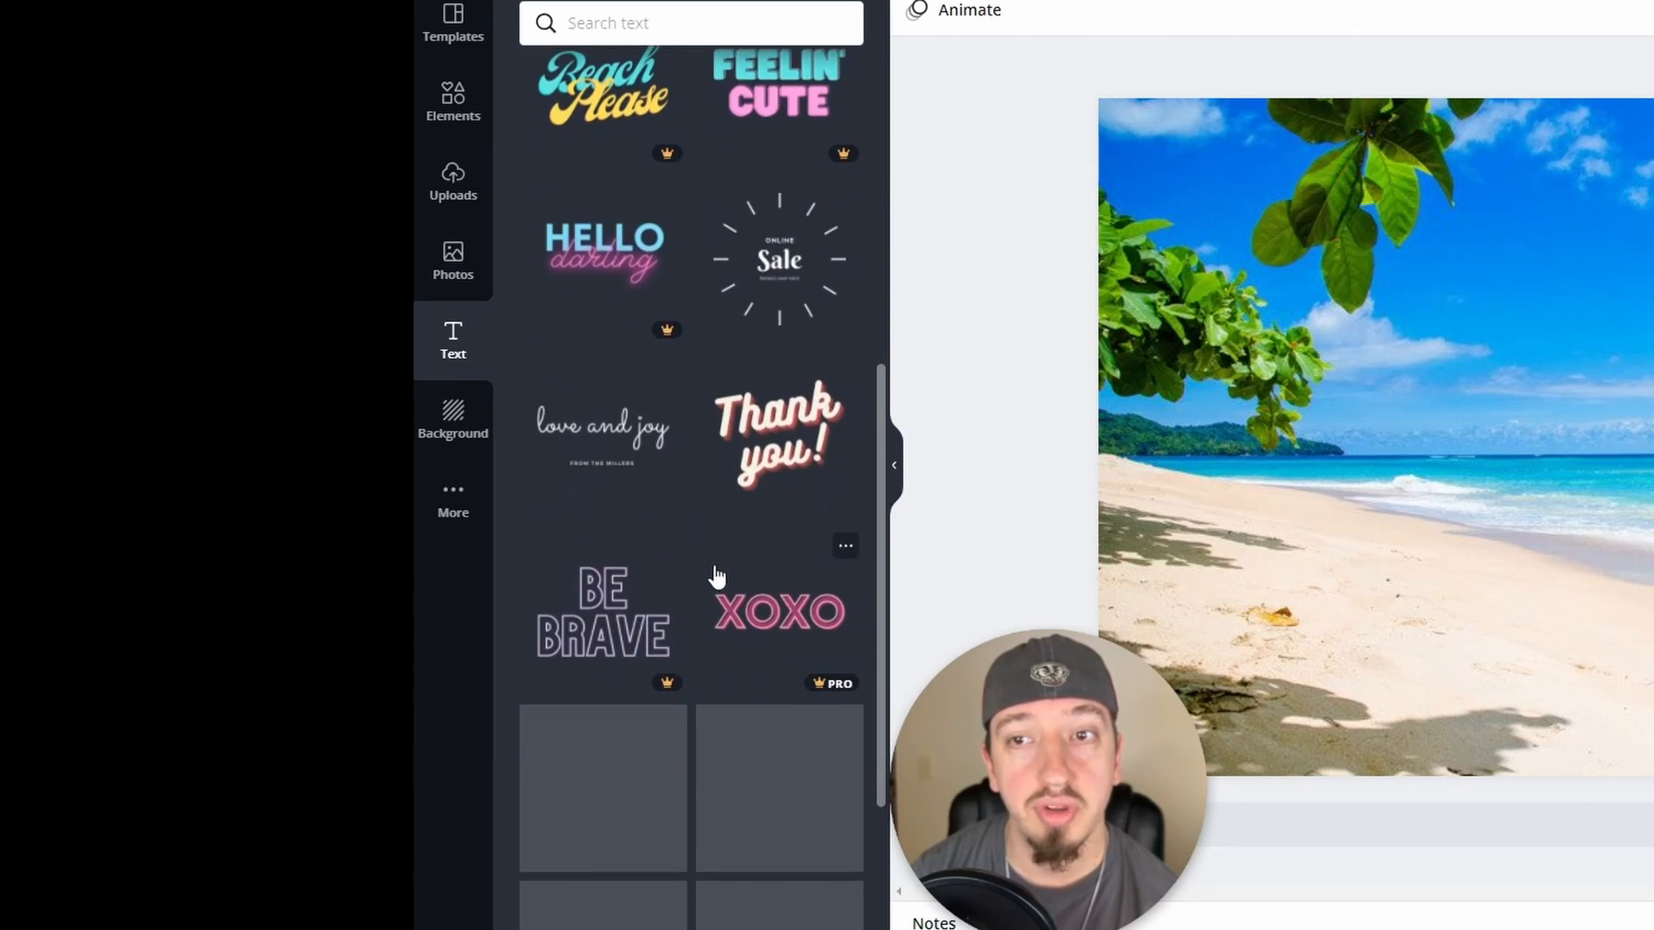
scroll(670, 565, up, 7)
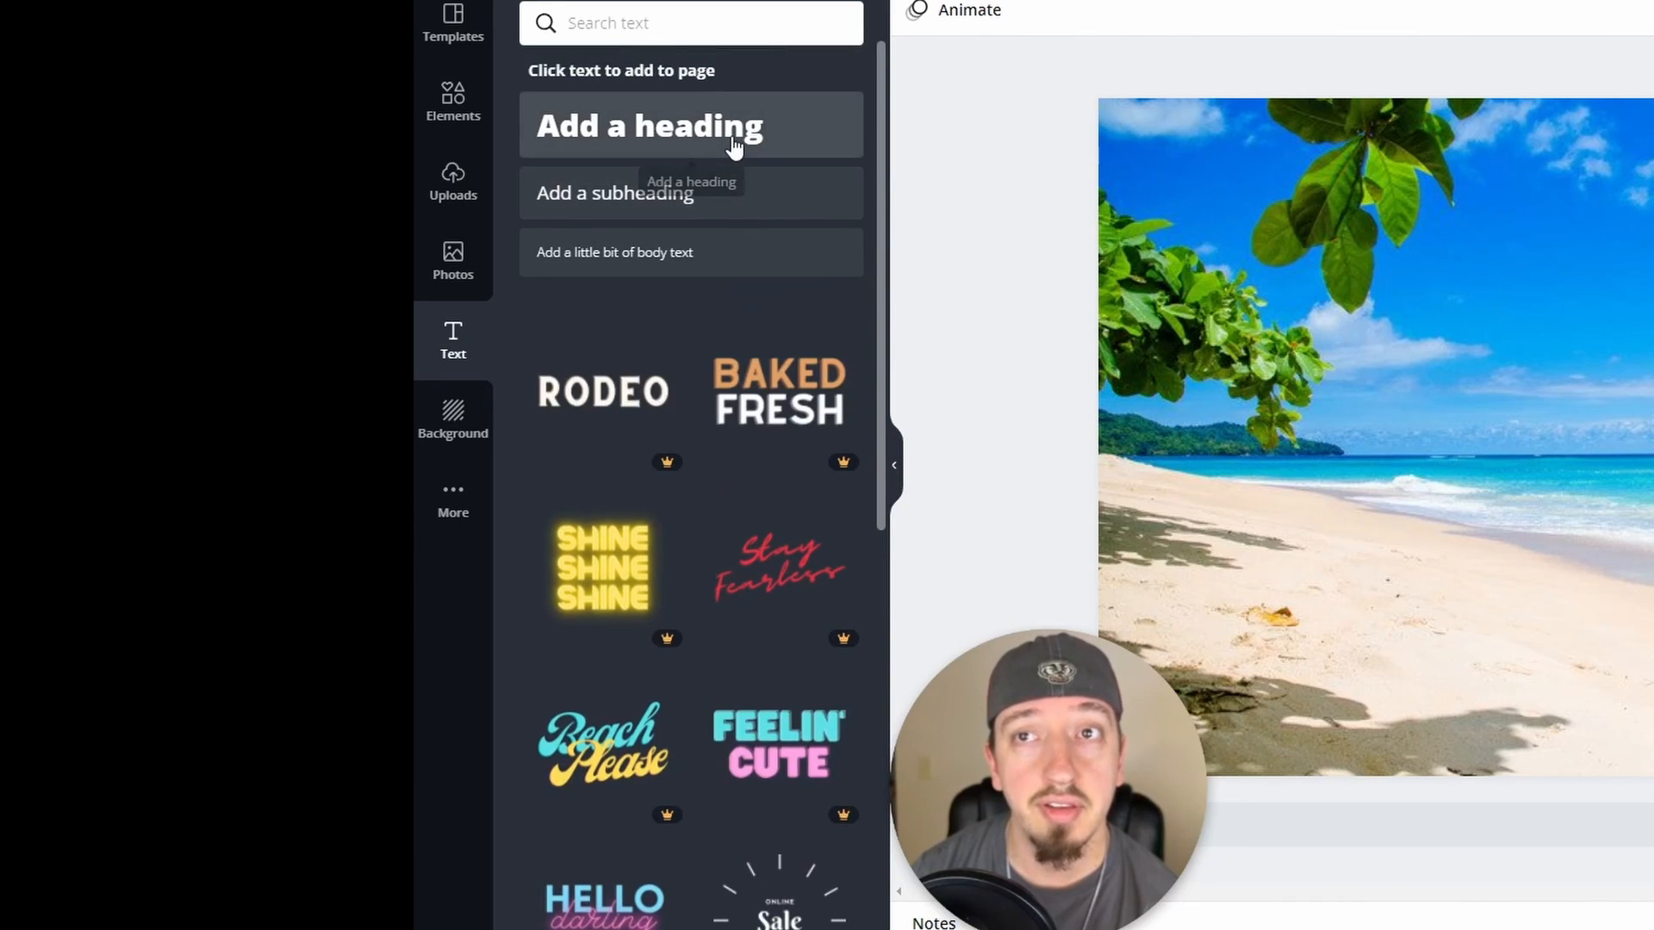
click(729, 154)
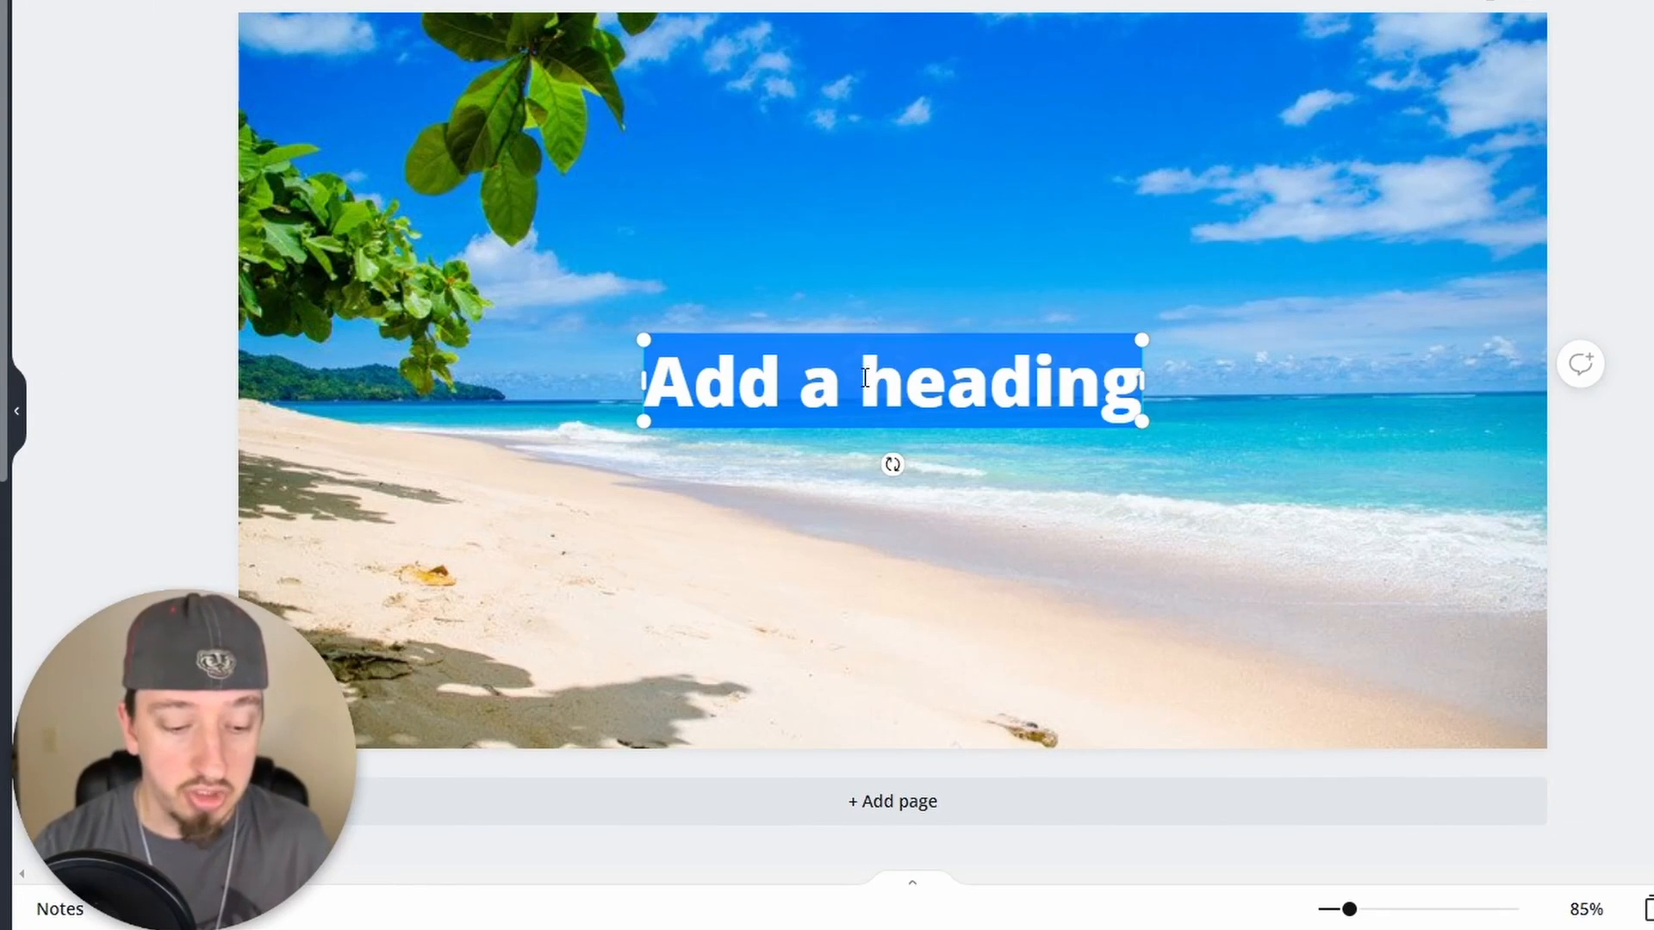
text(Save)
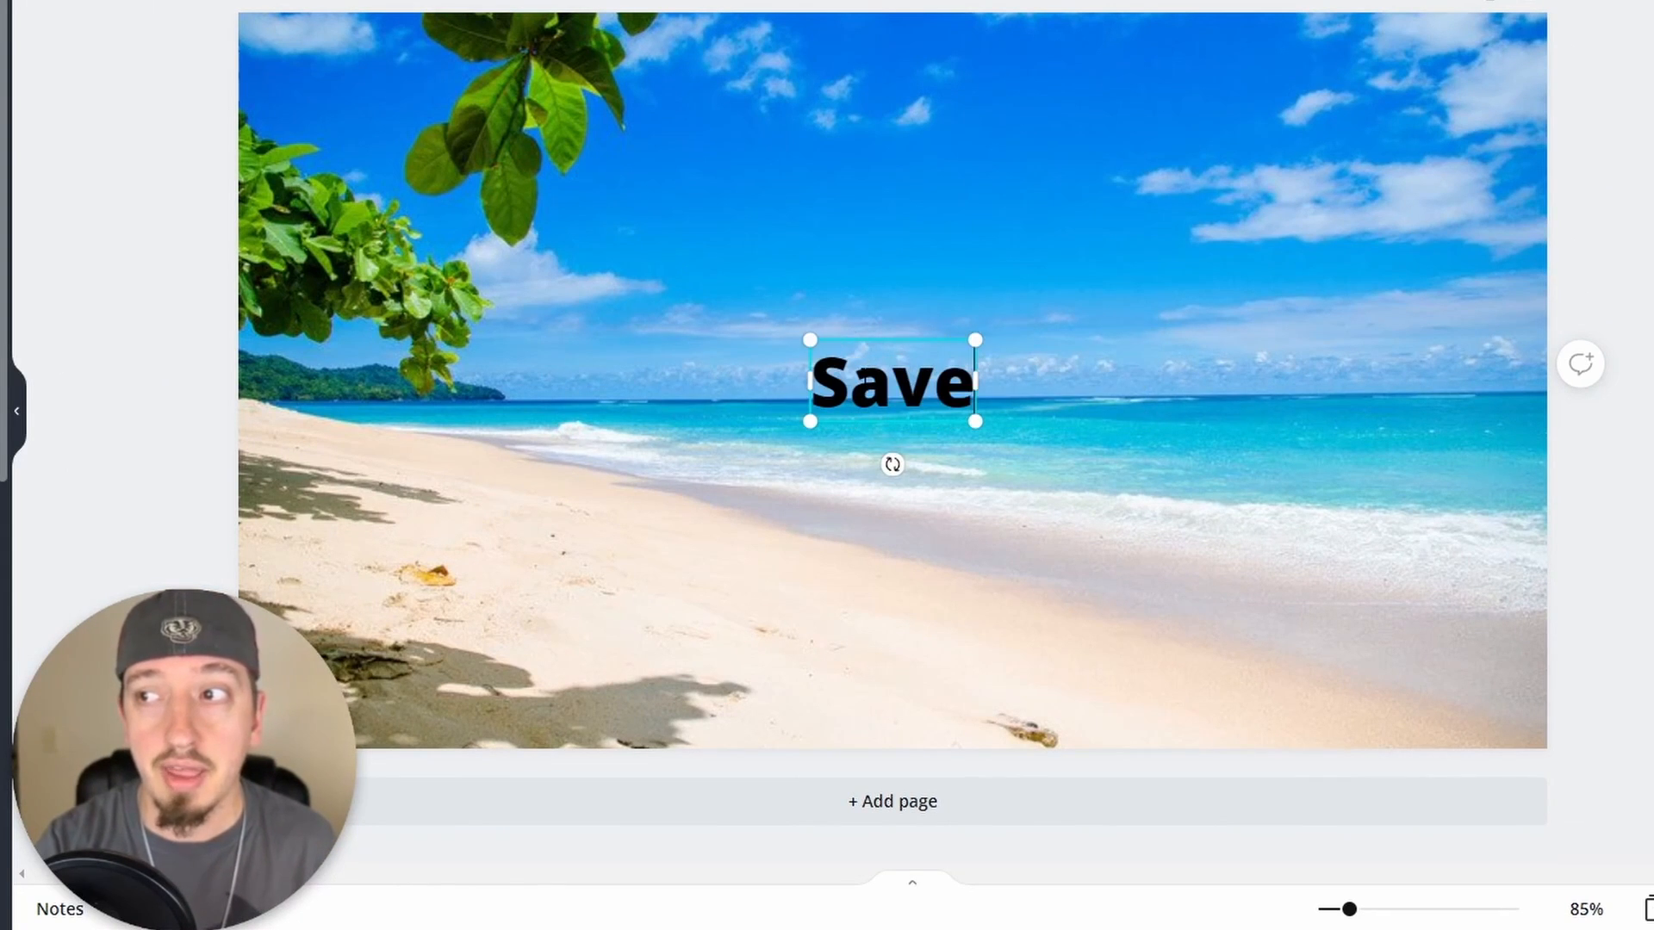
text( the Sea)
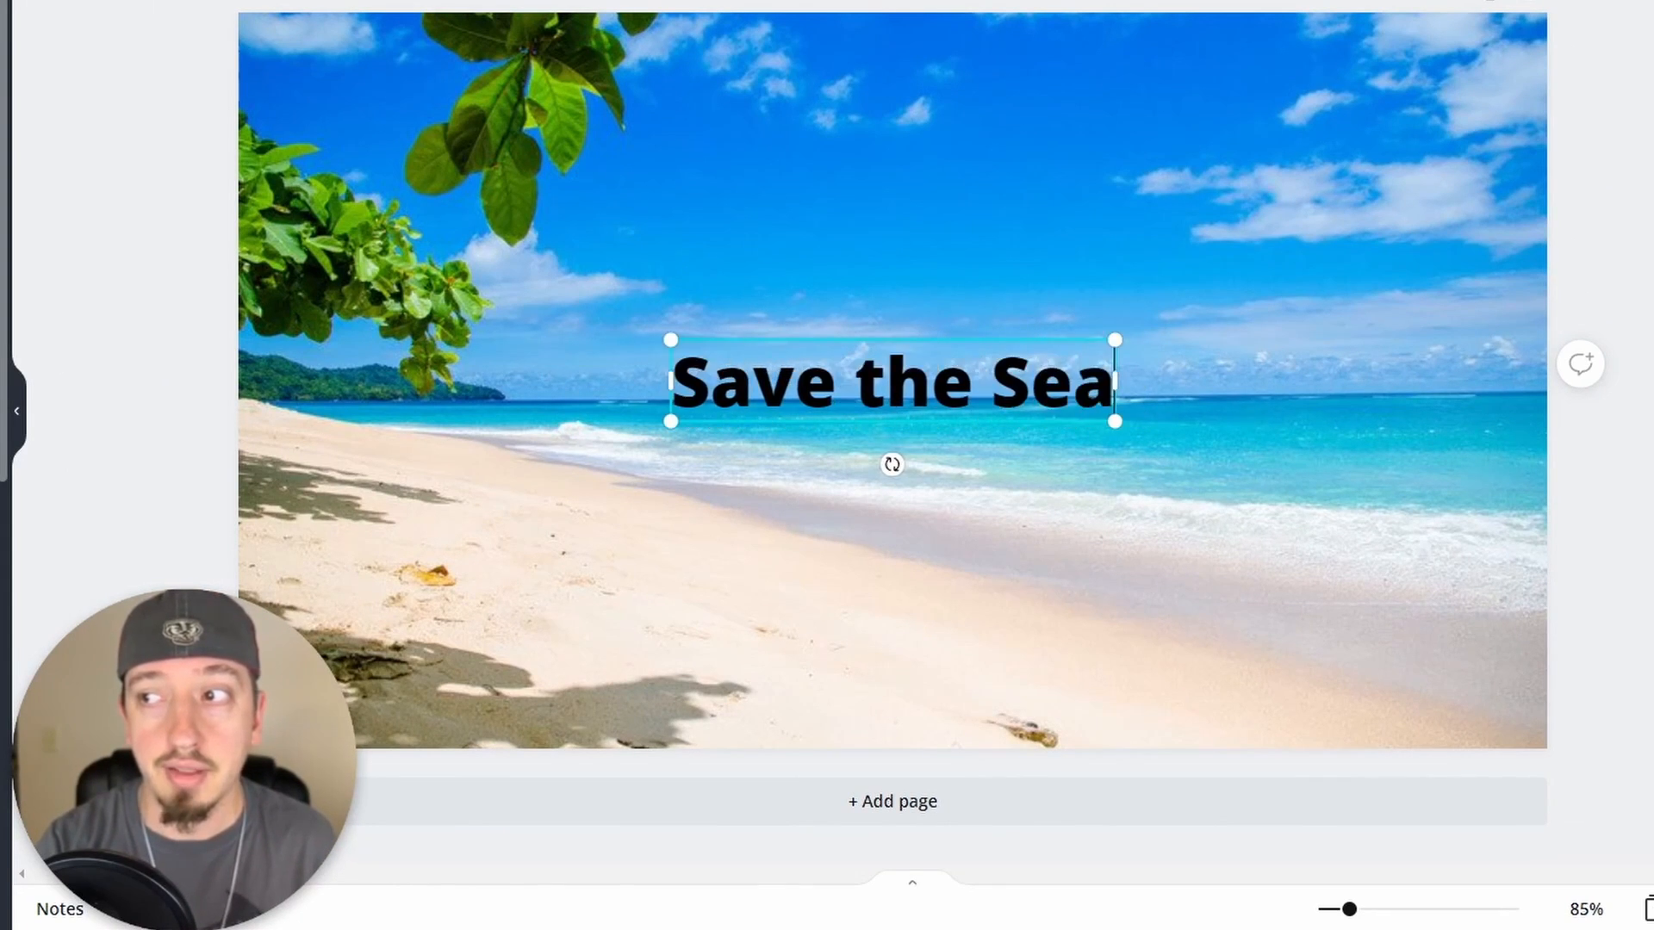
text(s!)
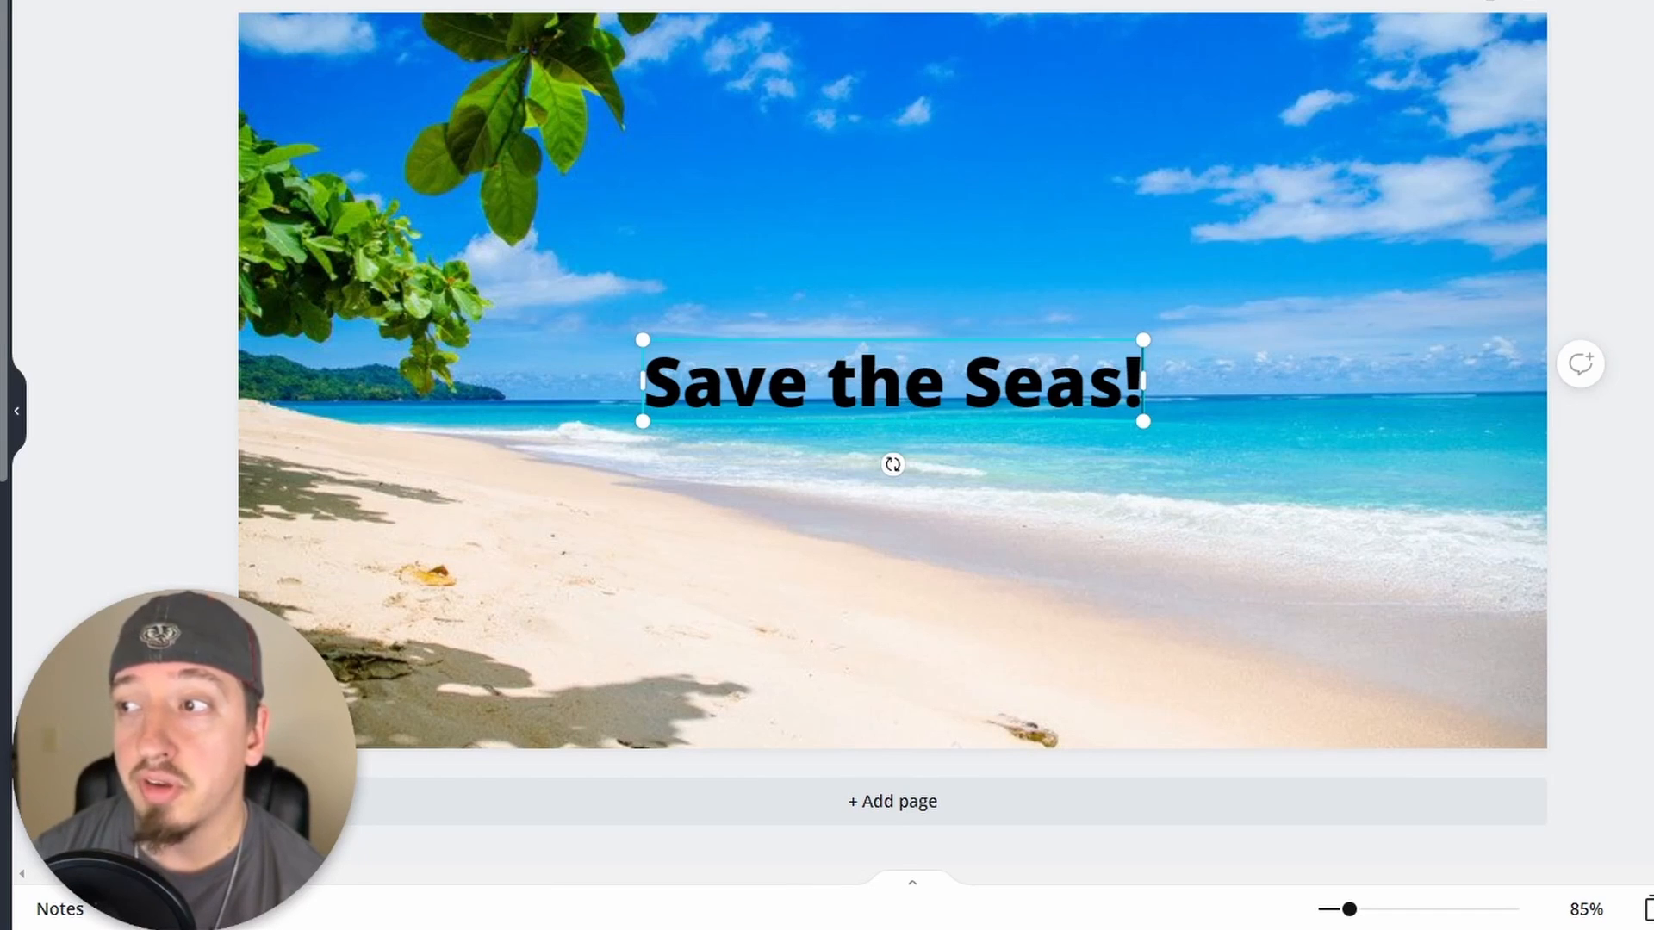
Enlarge the "Save the Seas!" heading to a font size of about 101.
key(ctrl+shift+period)
key(ctrl+shift+period)
key(ctrl+shift+period)
key(ctrl+shift+period)
key(ctrl+shift+period)
key(ctrl+shift+period)
key(ctrl+shift+period)
key(ctrl+shift+period)
key(ctrl+shift+period)
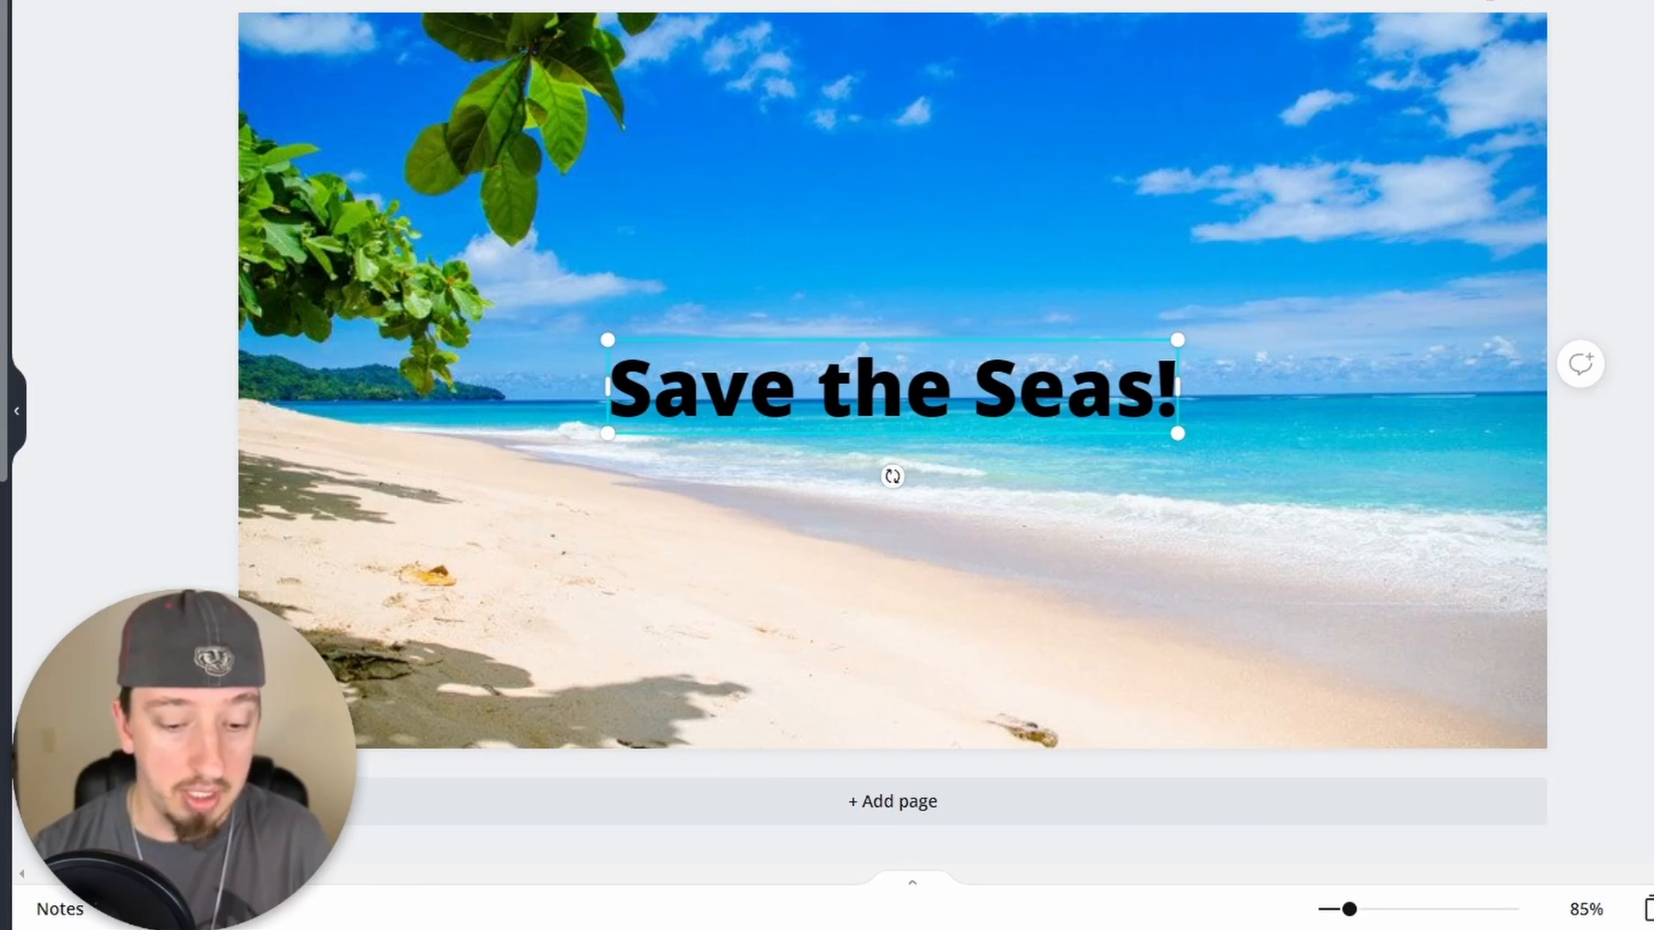
key(ctrl+shift+period)
key(ctrl+shift+period)
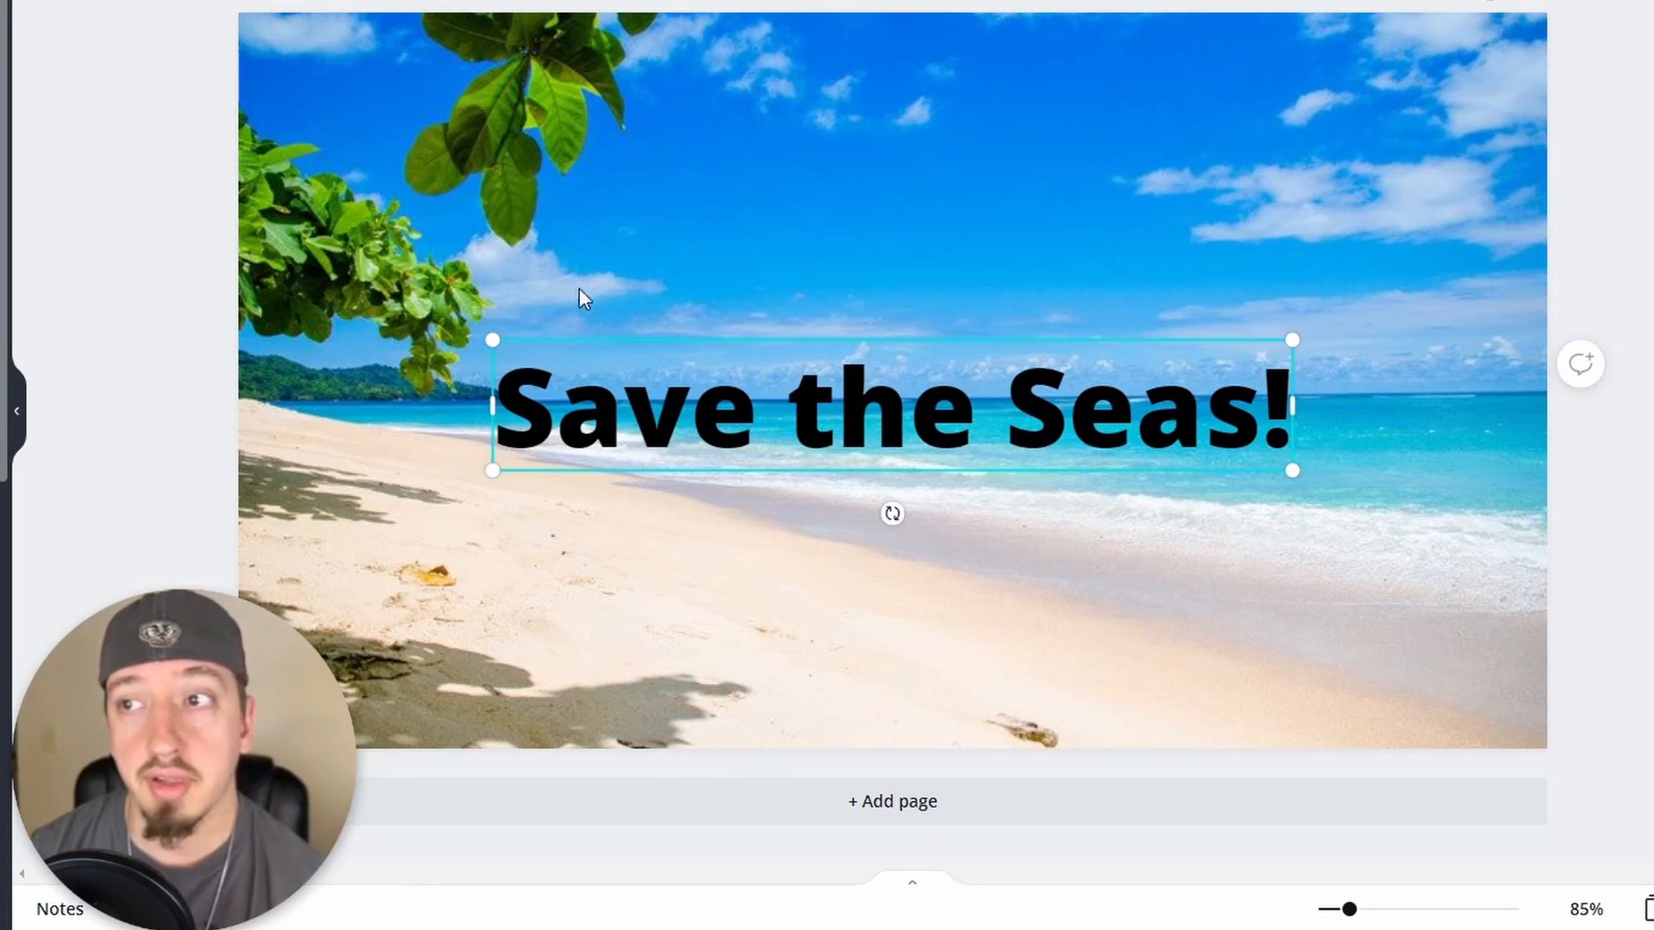
drag(492, 342, 310, 103)
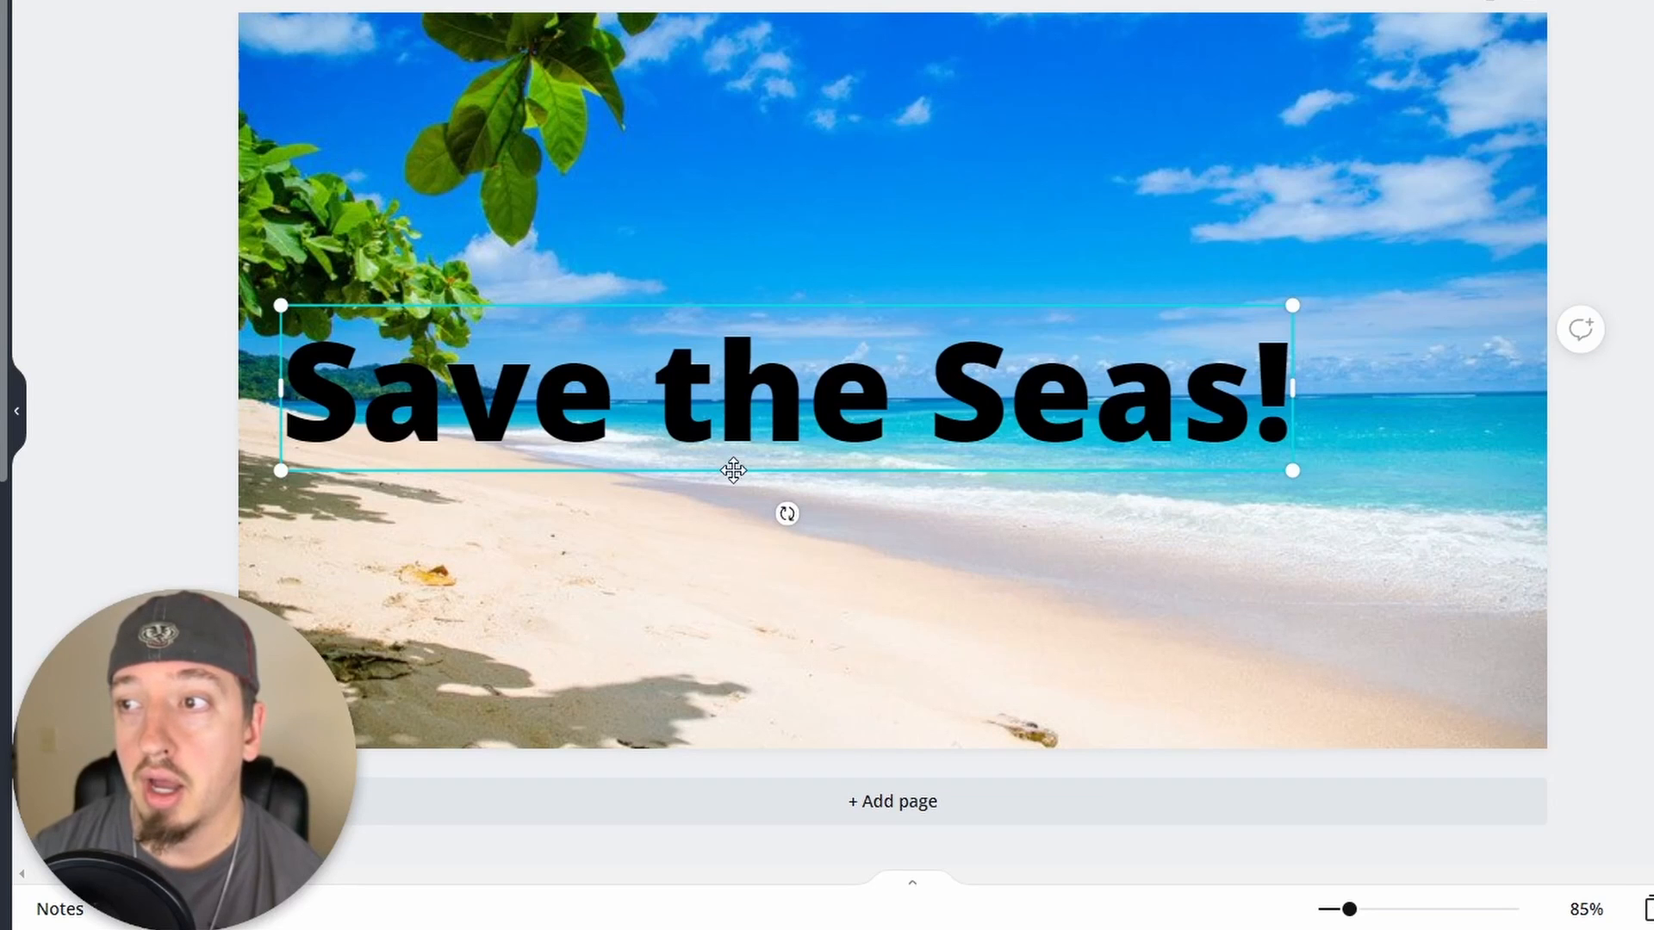
Wrap the heading onto two lines by narrowing its text box, and place it in the upper-right sky area of the photo.
drag(749, 457, 971, 210)
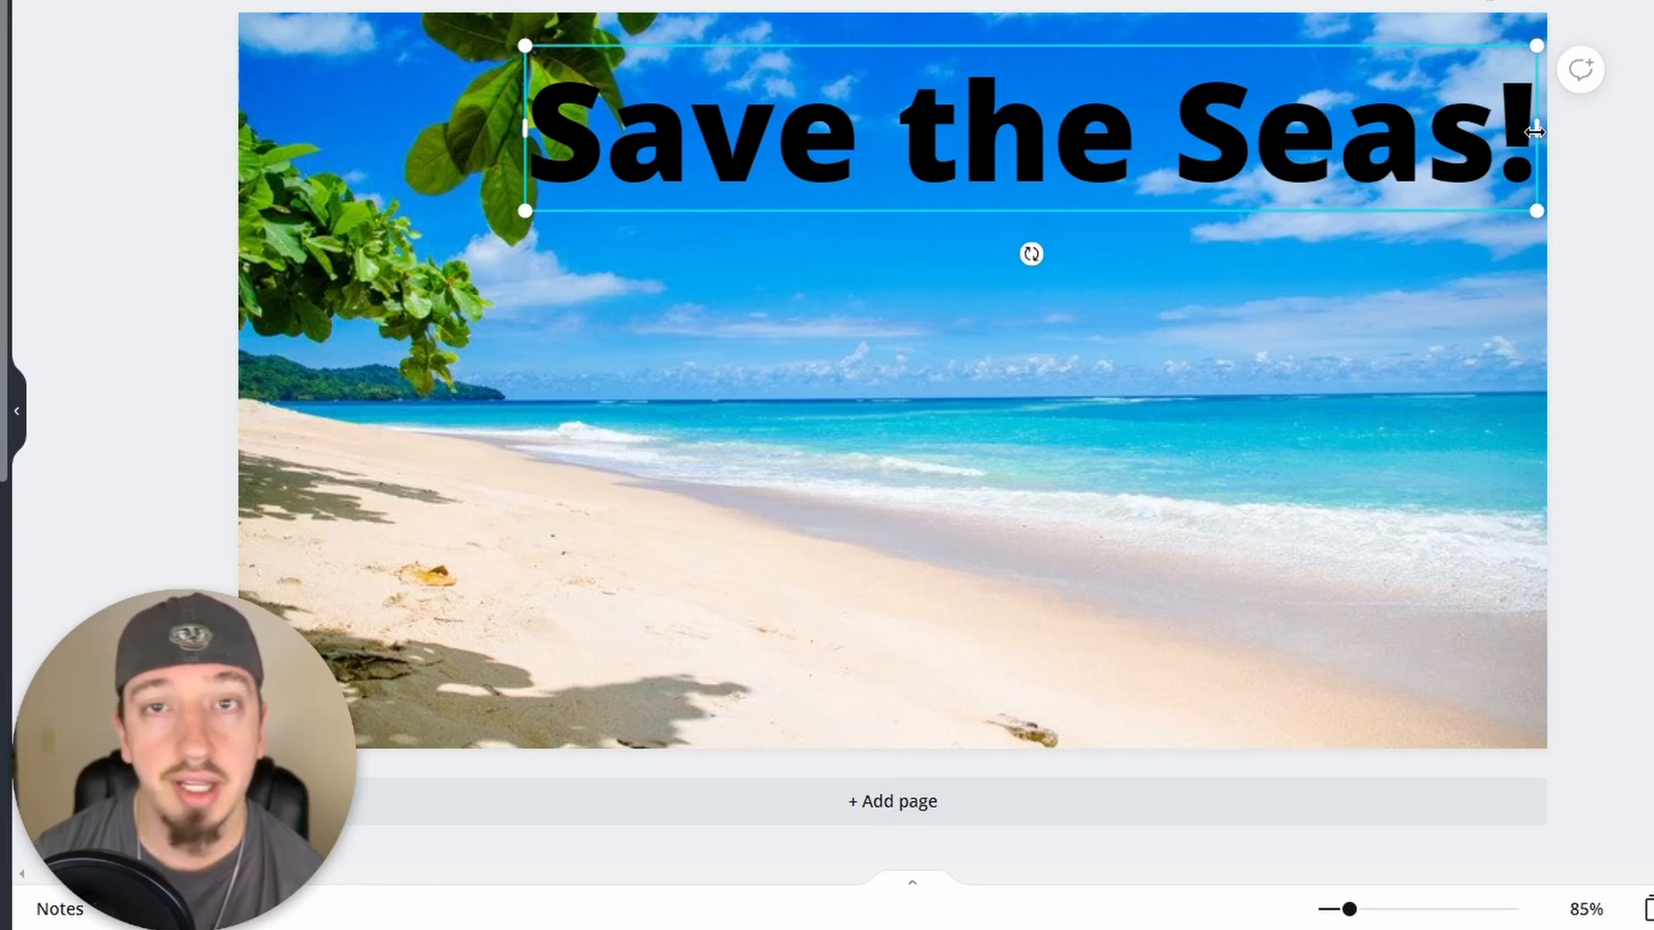
drag(1535, 131, 1190, 155)
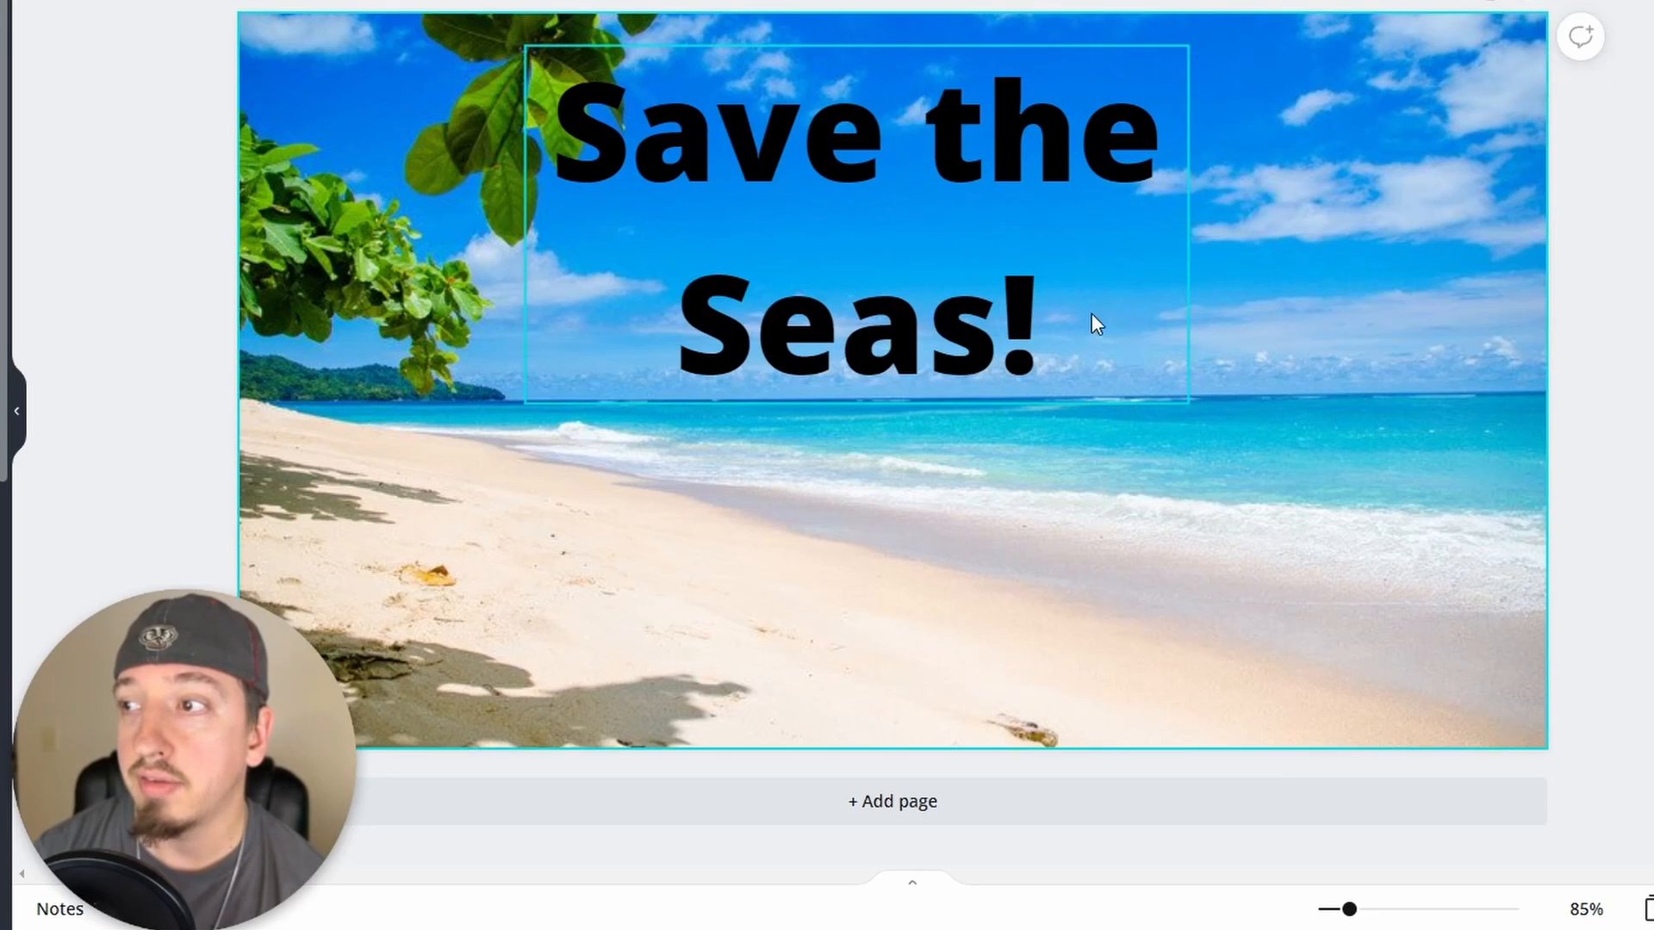
drag(1163, 277, 1357, 264)
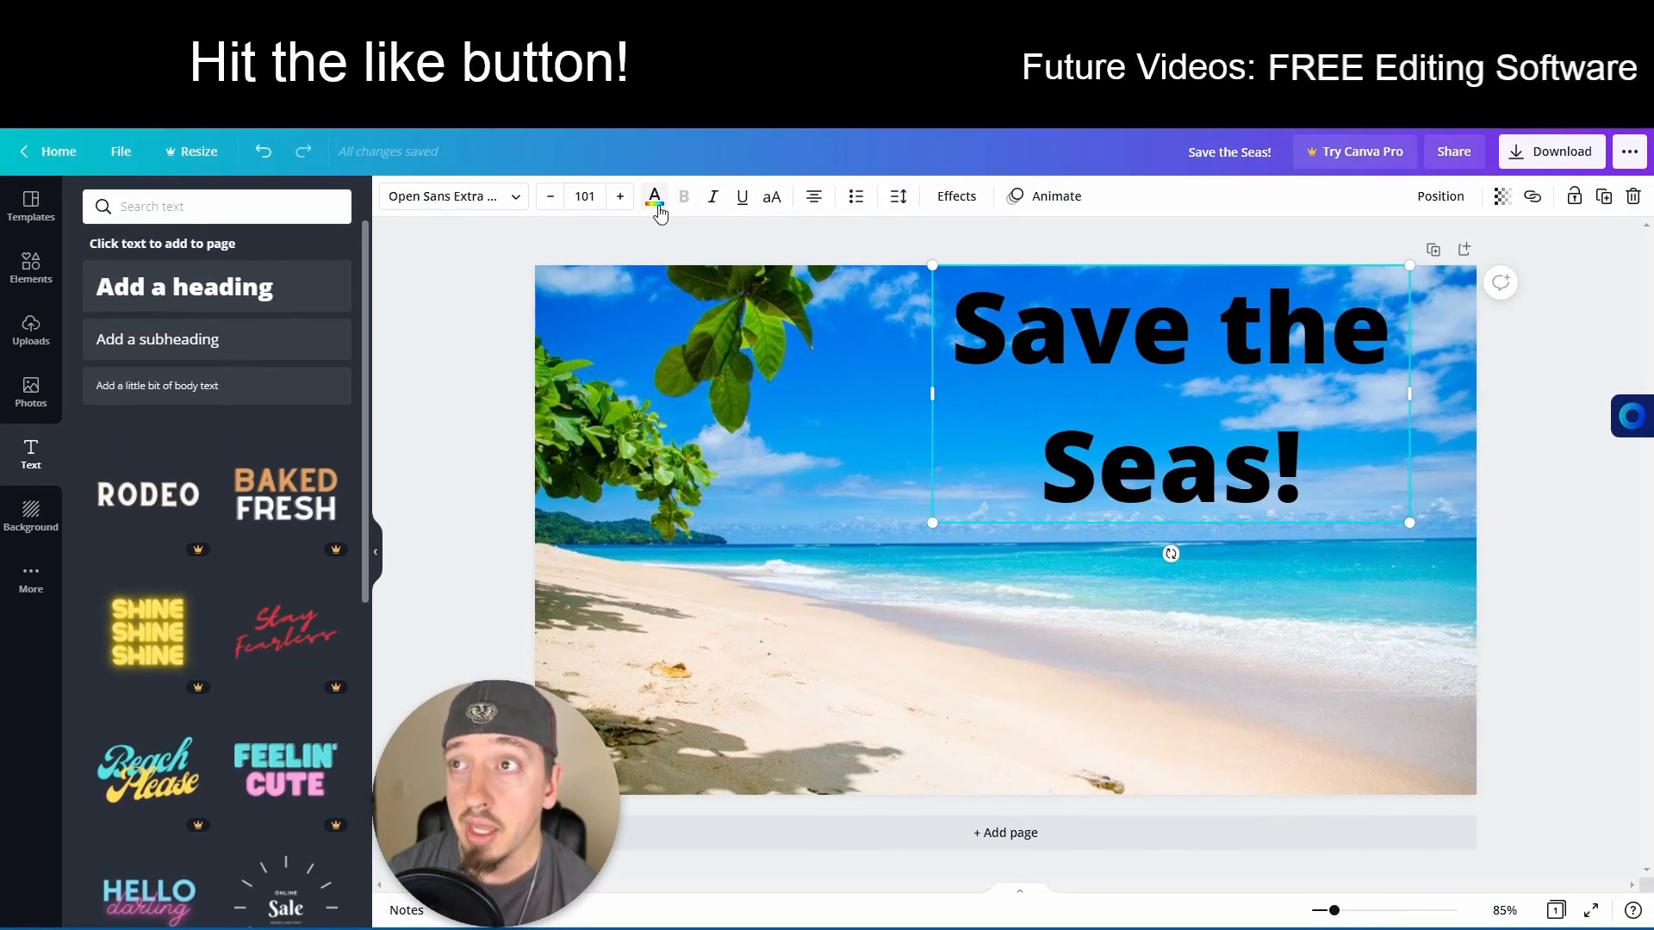
Try purple and orange on the heading text and settle on white as its color.
click(655, 198)
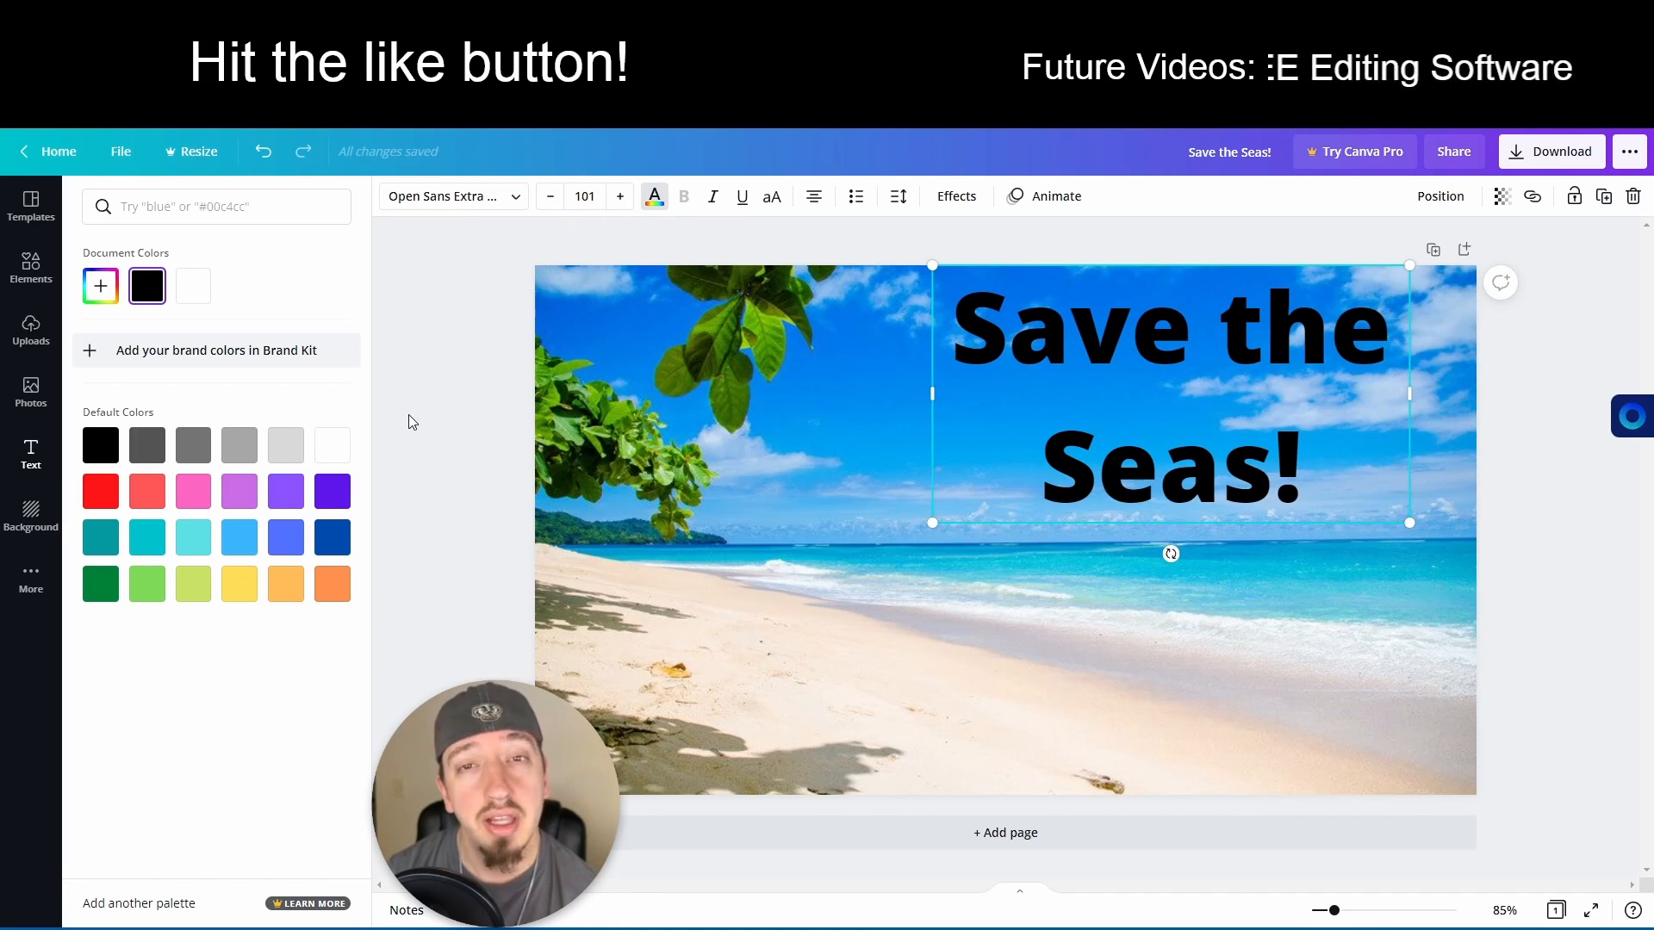
click(332, 503)
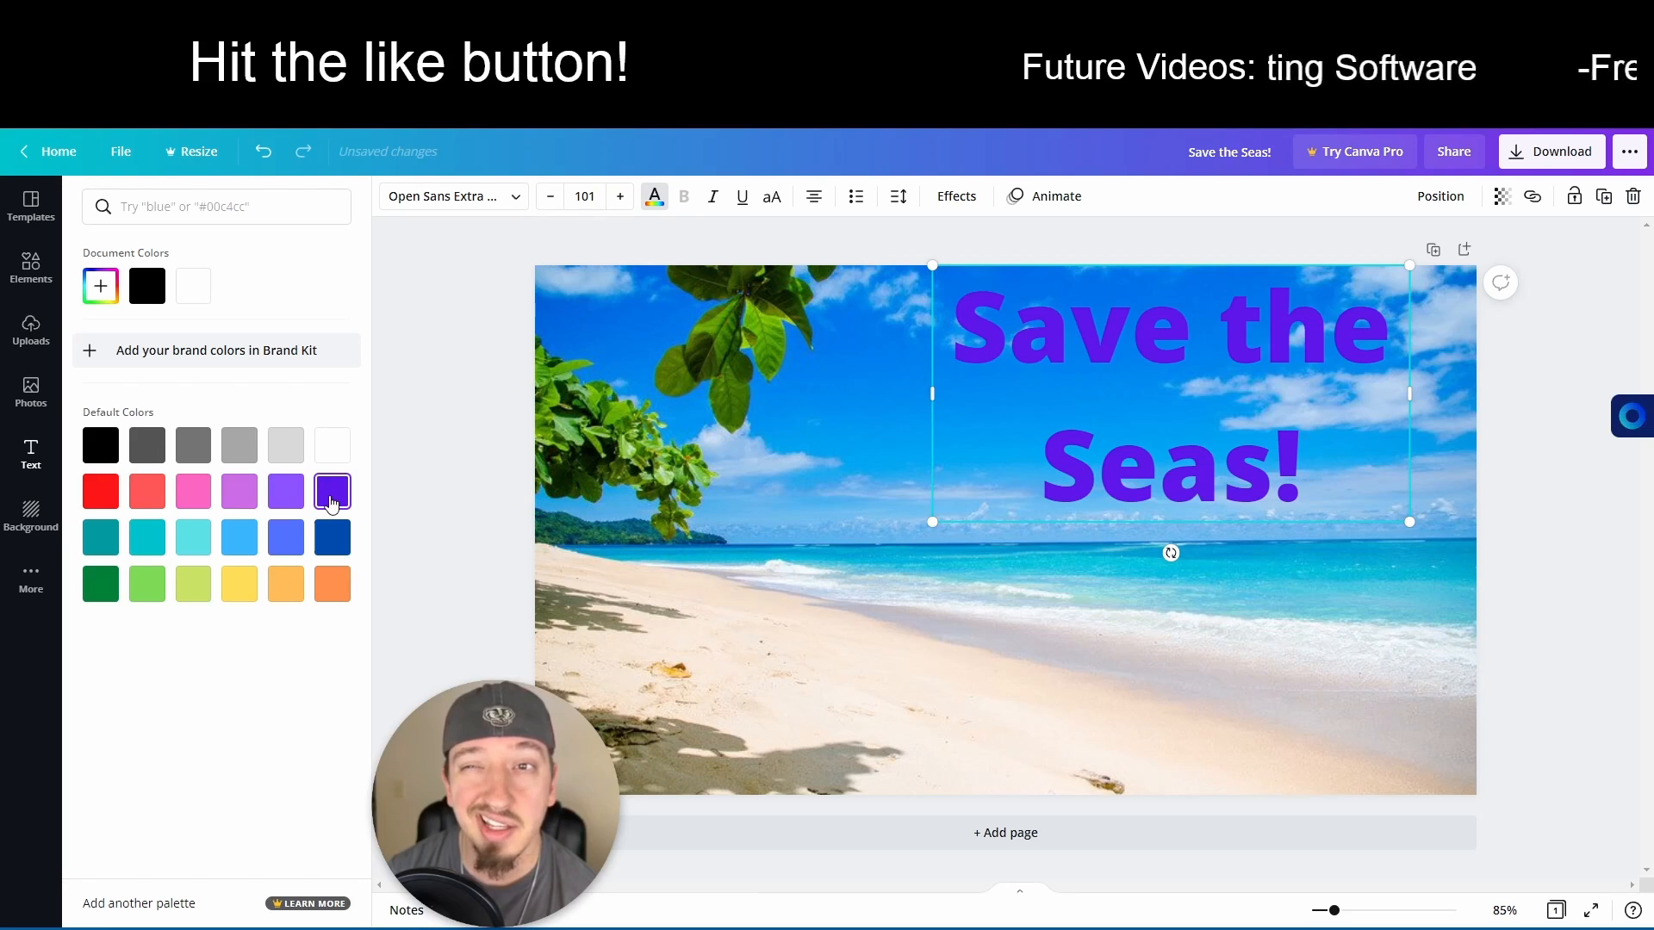
click(332, 583)
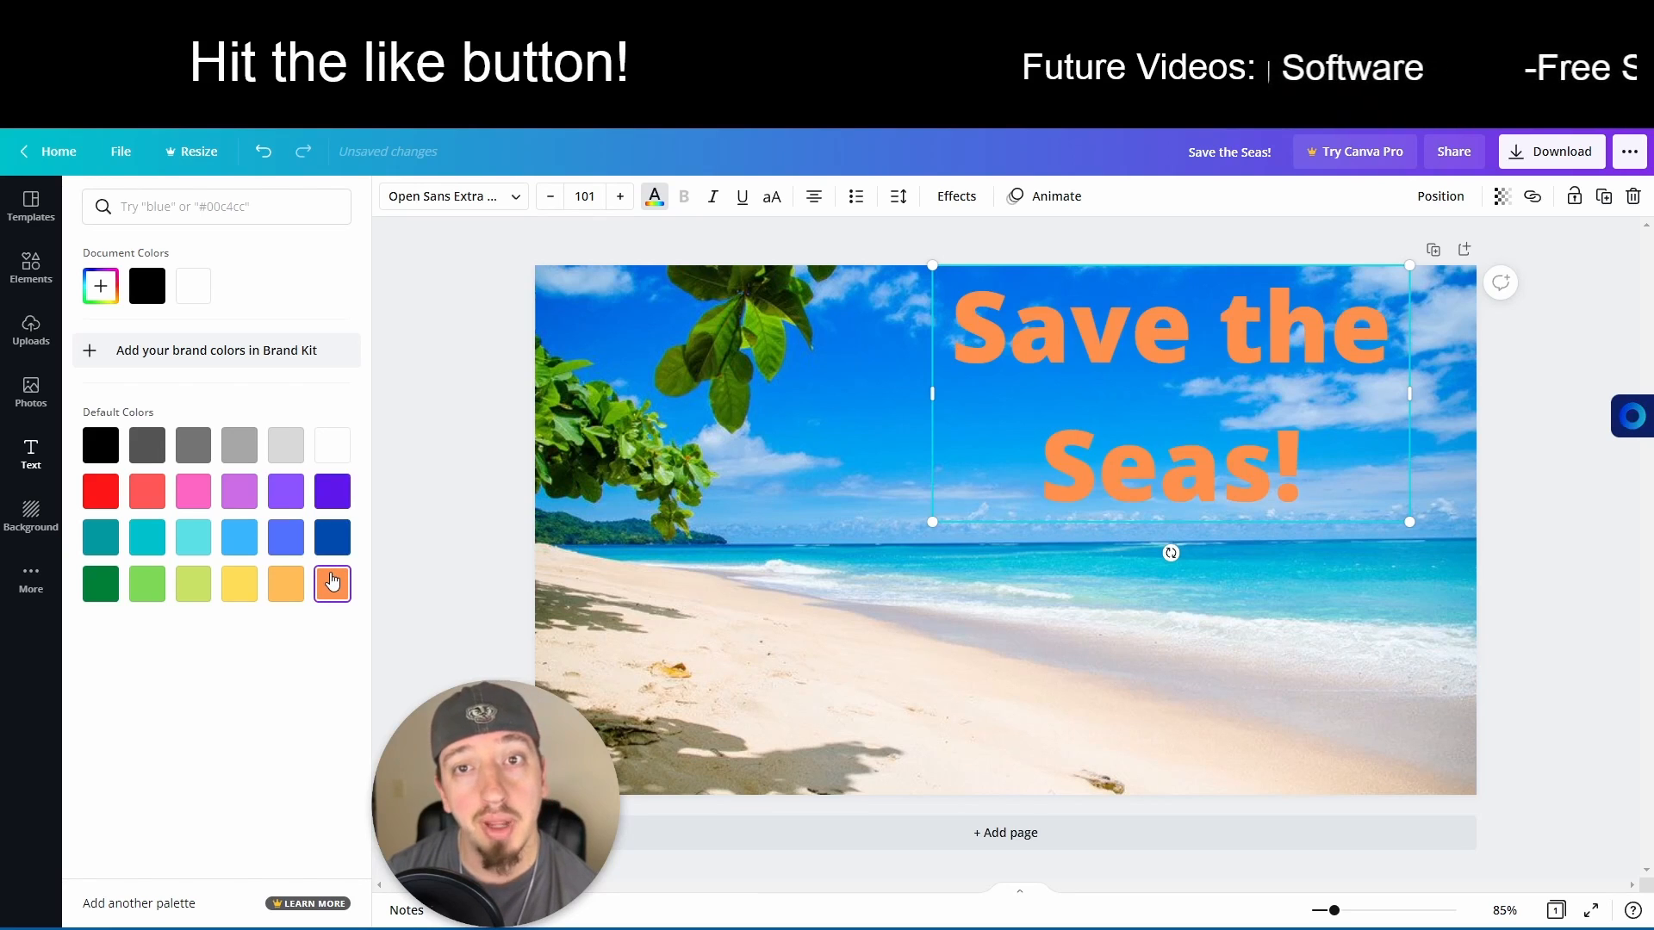
click(344, 462)
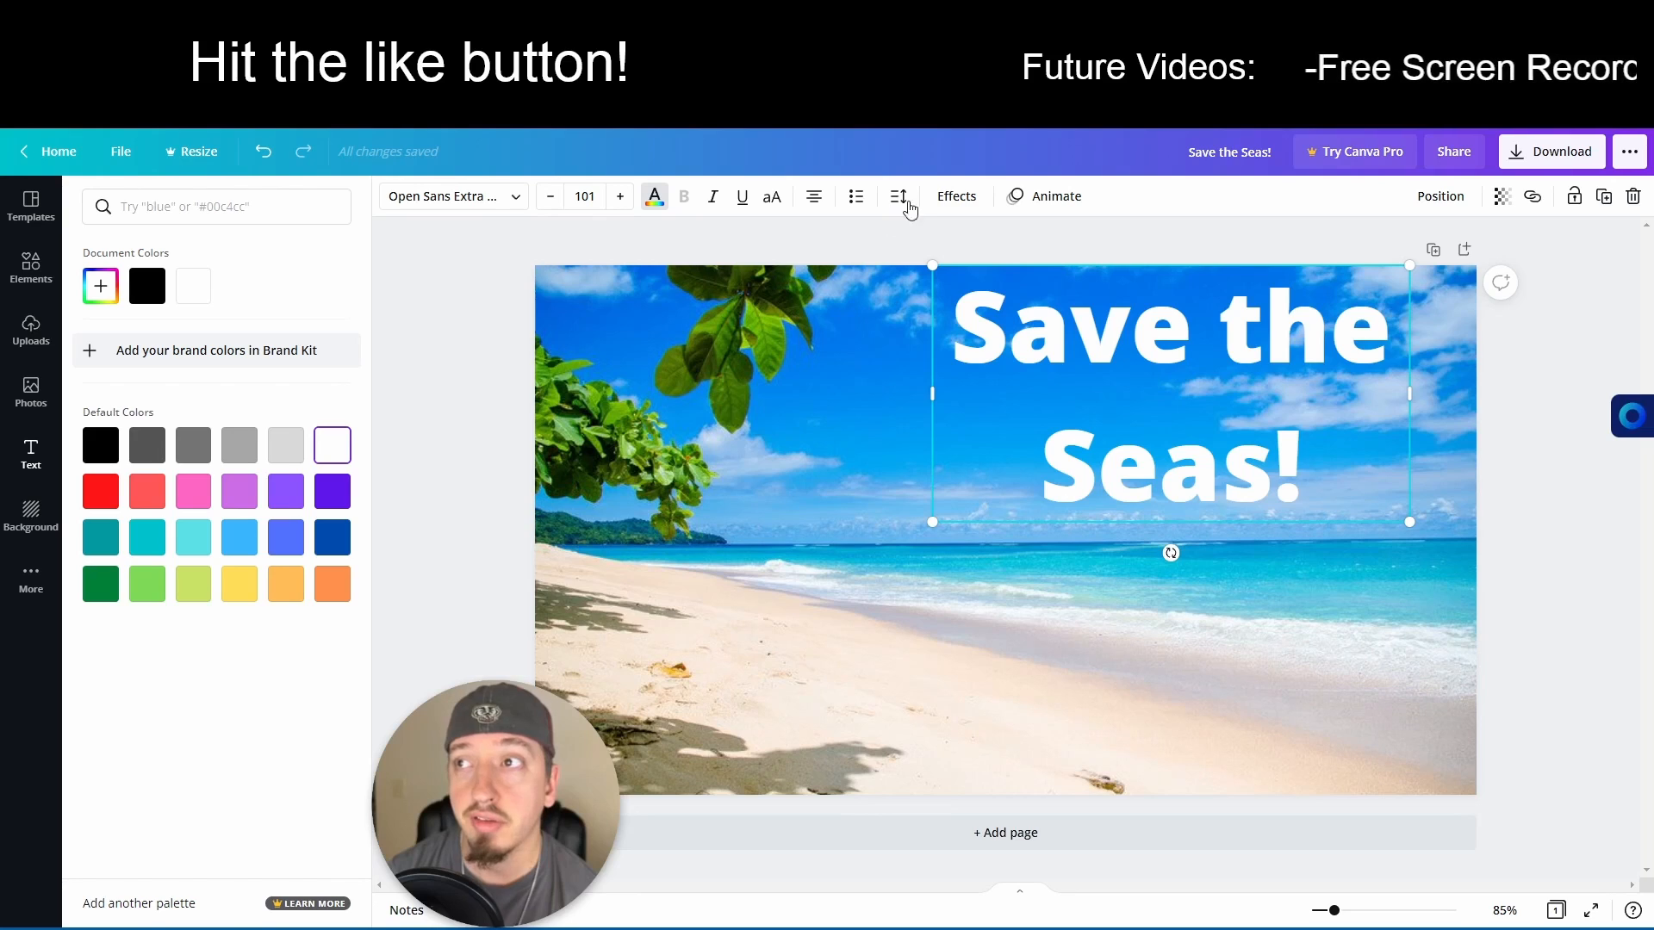
Apply the Lift effect to the heading with an intensity of 100.
click(950, 202)
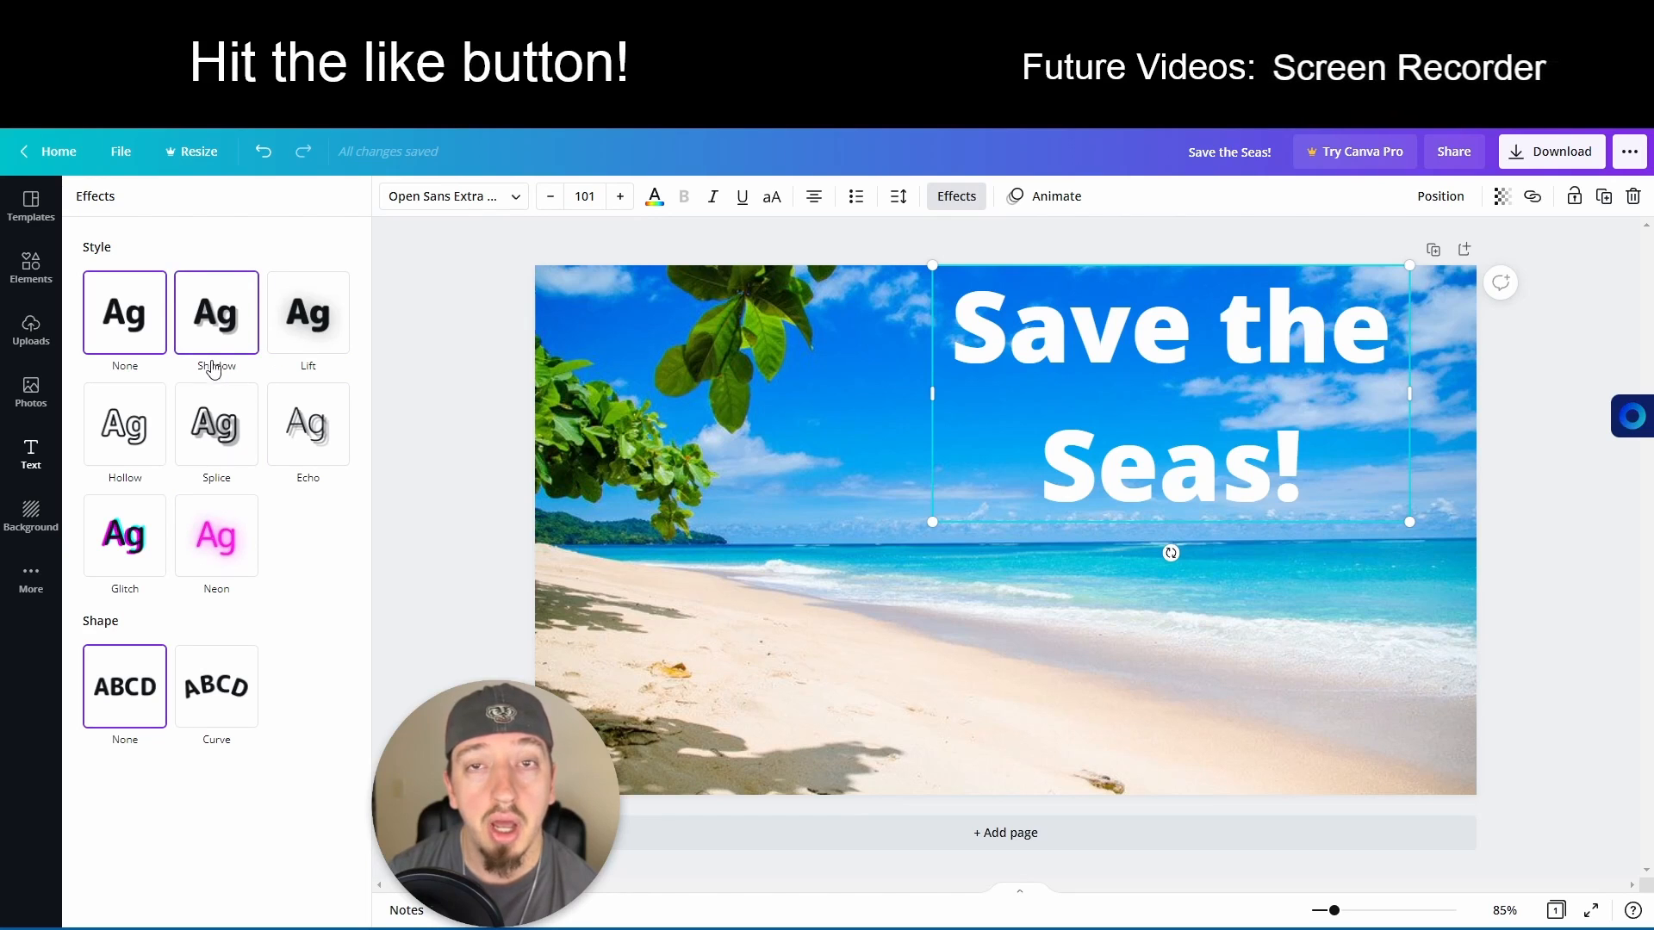
click(318, 328)
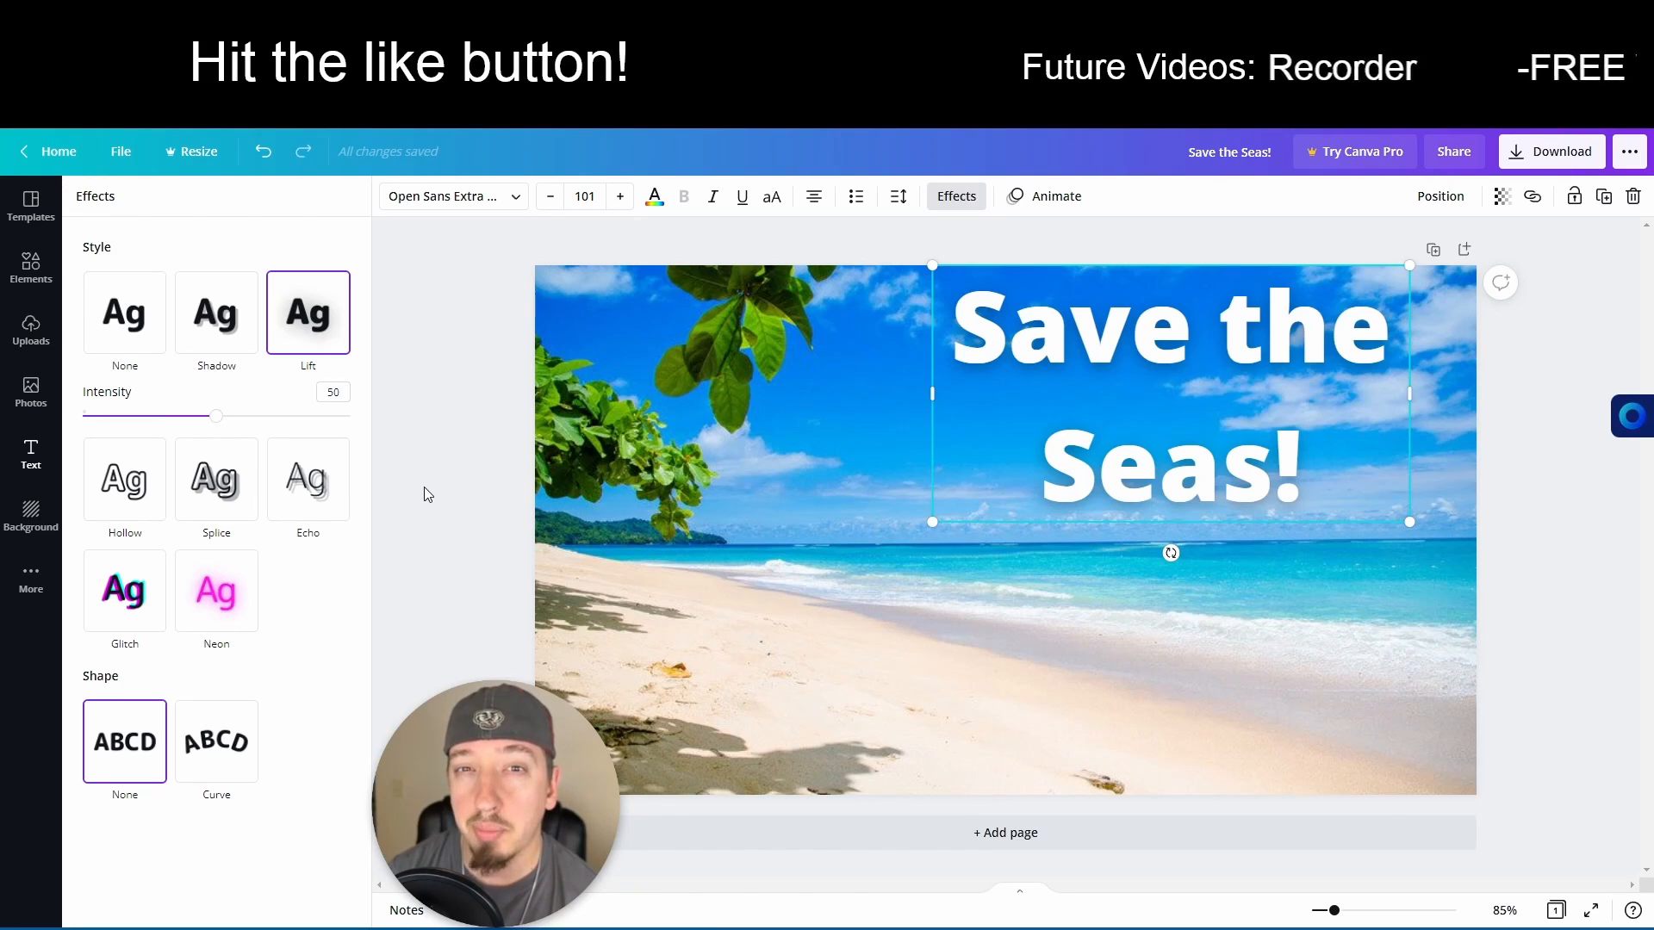
drag(216, 416, 392, 429)
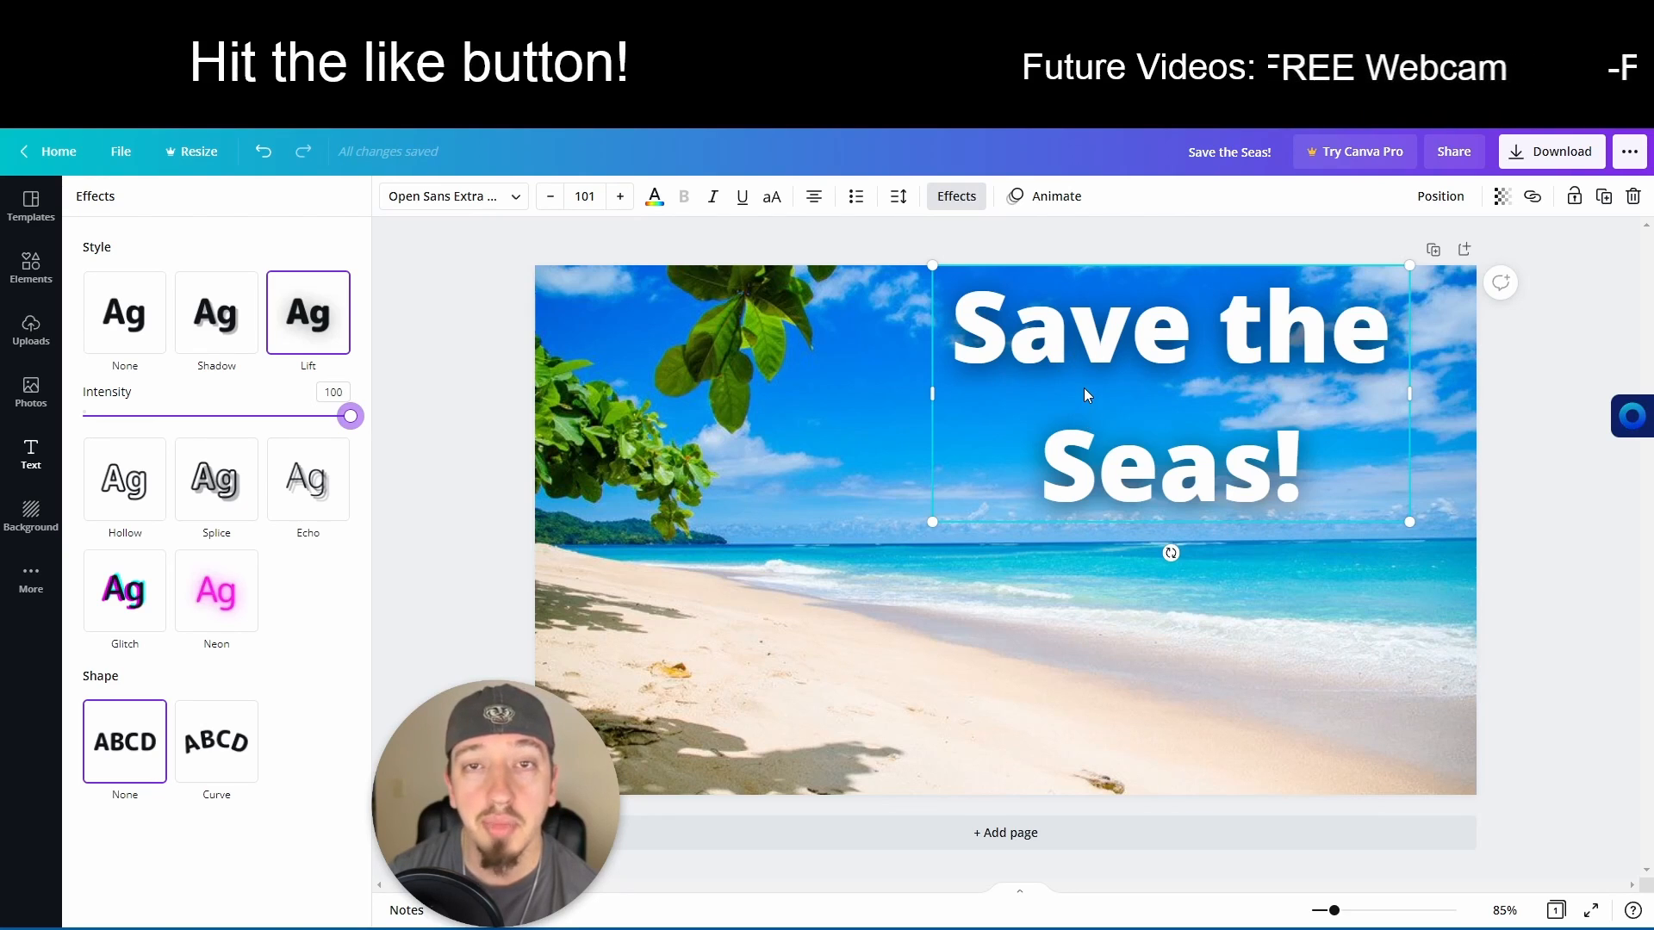
Tighten the line spacing of the "Save the Seas!" heading to about 1.07 and try adjusting its letter spacing.
click(896, 199)
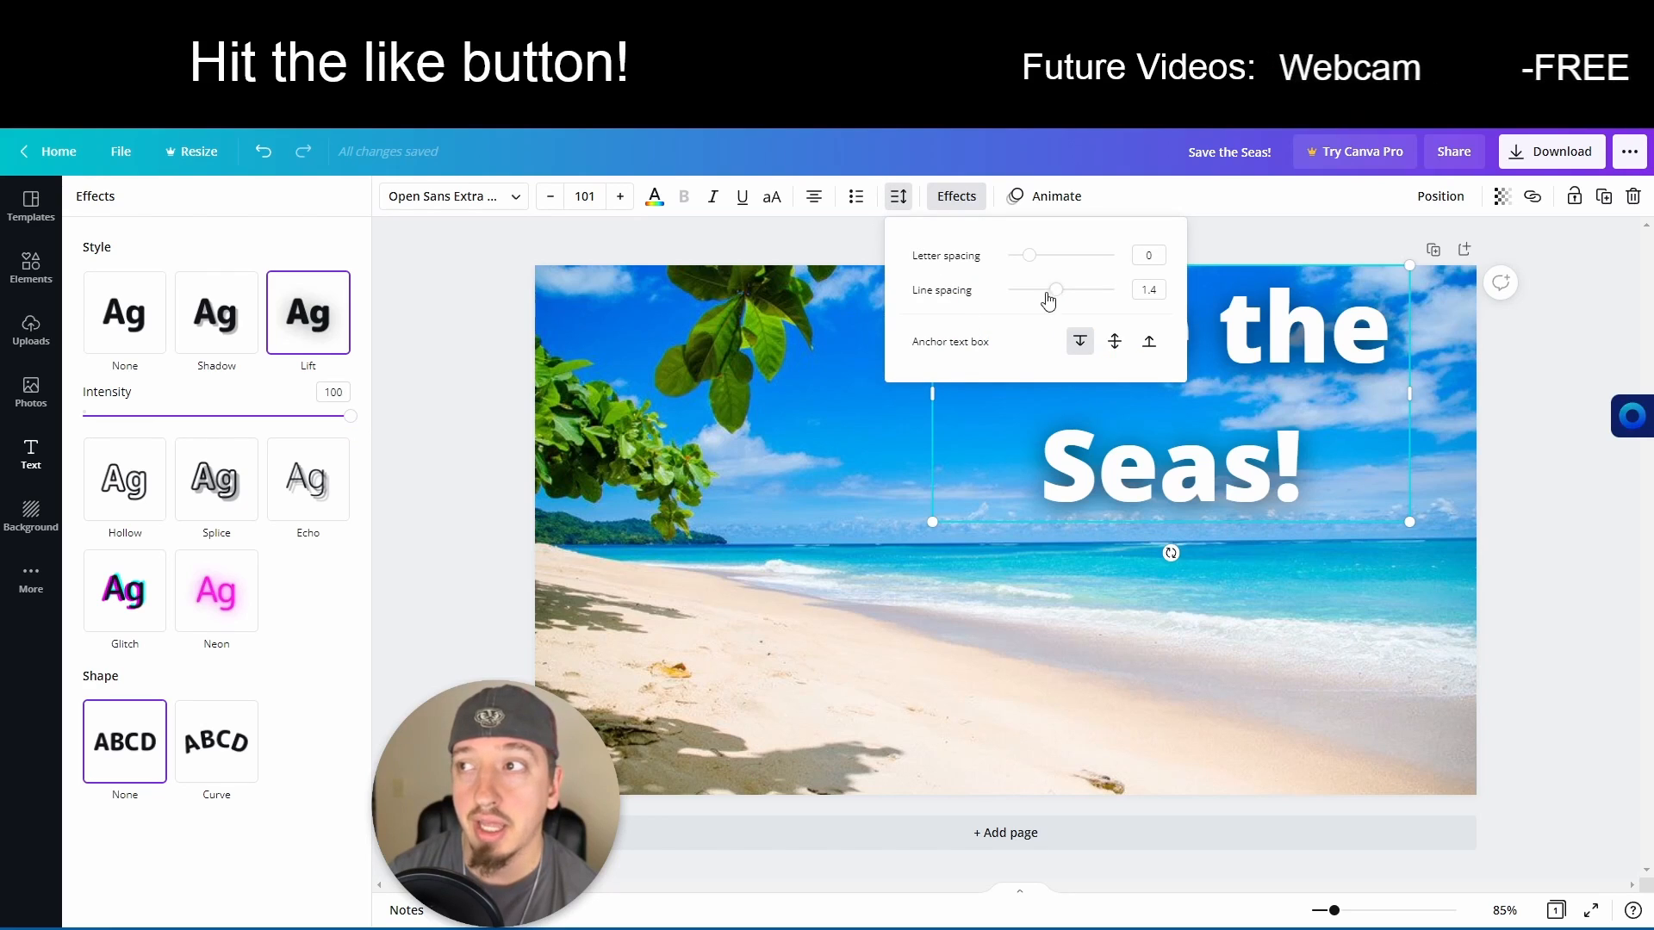
mouse_move(1059, 296)
mouse_down()
mouse_move(1030, 293)
mouse_move(1064, 299)
mouse_move(1041, 308)
mouse_up()
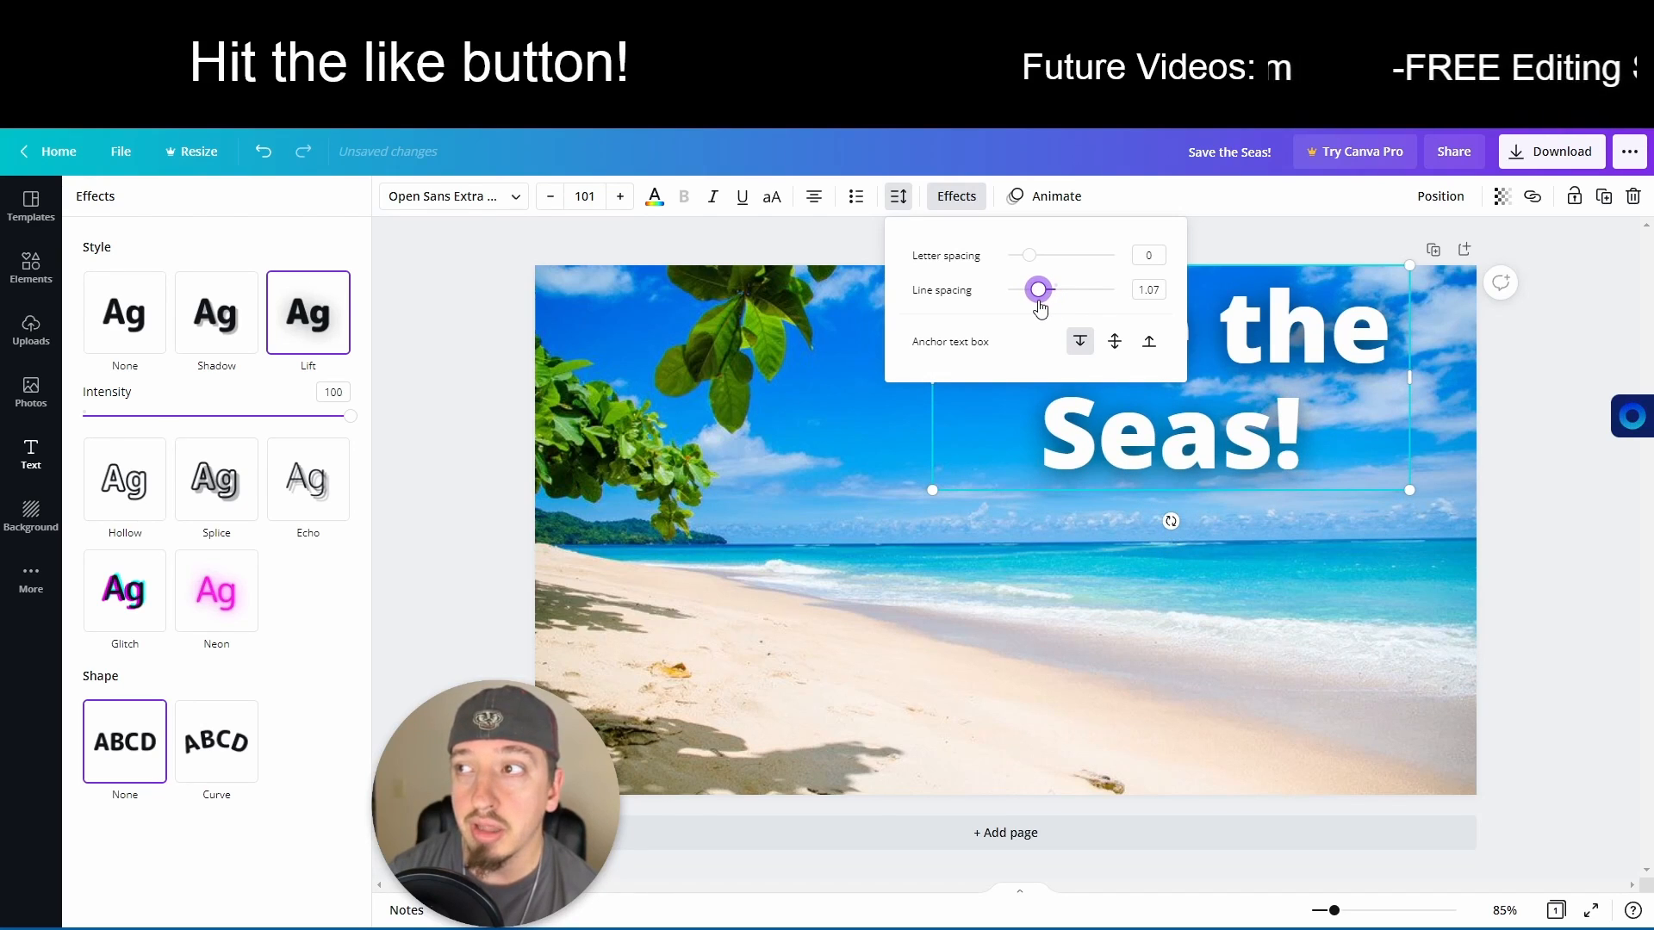
drag(1034, 262, 1027, 274)
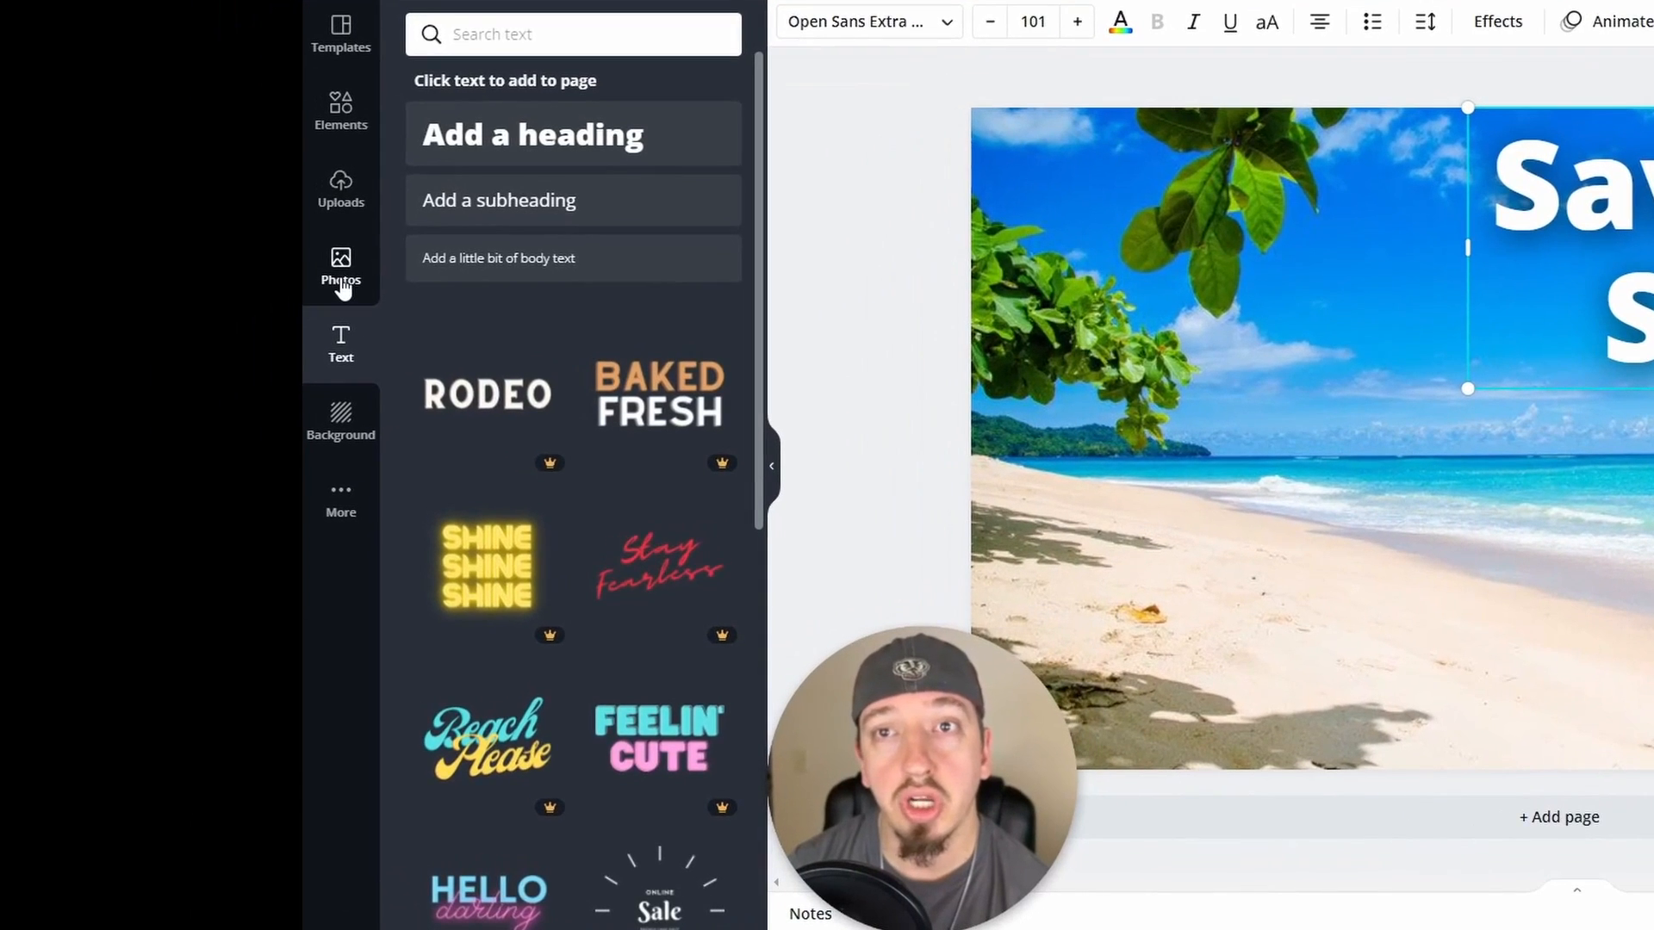
Filter the beach photo results to cut-outs only and browse them for objects suited to the thumbnail.
click(205, 321)
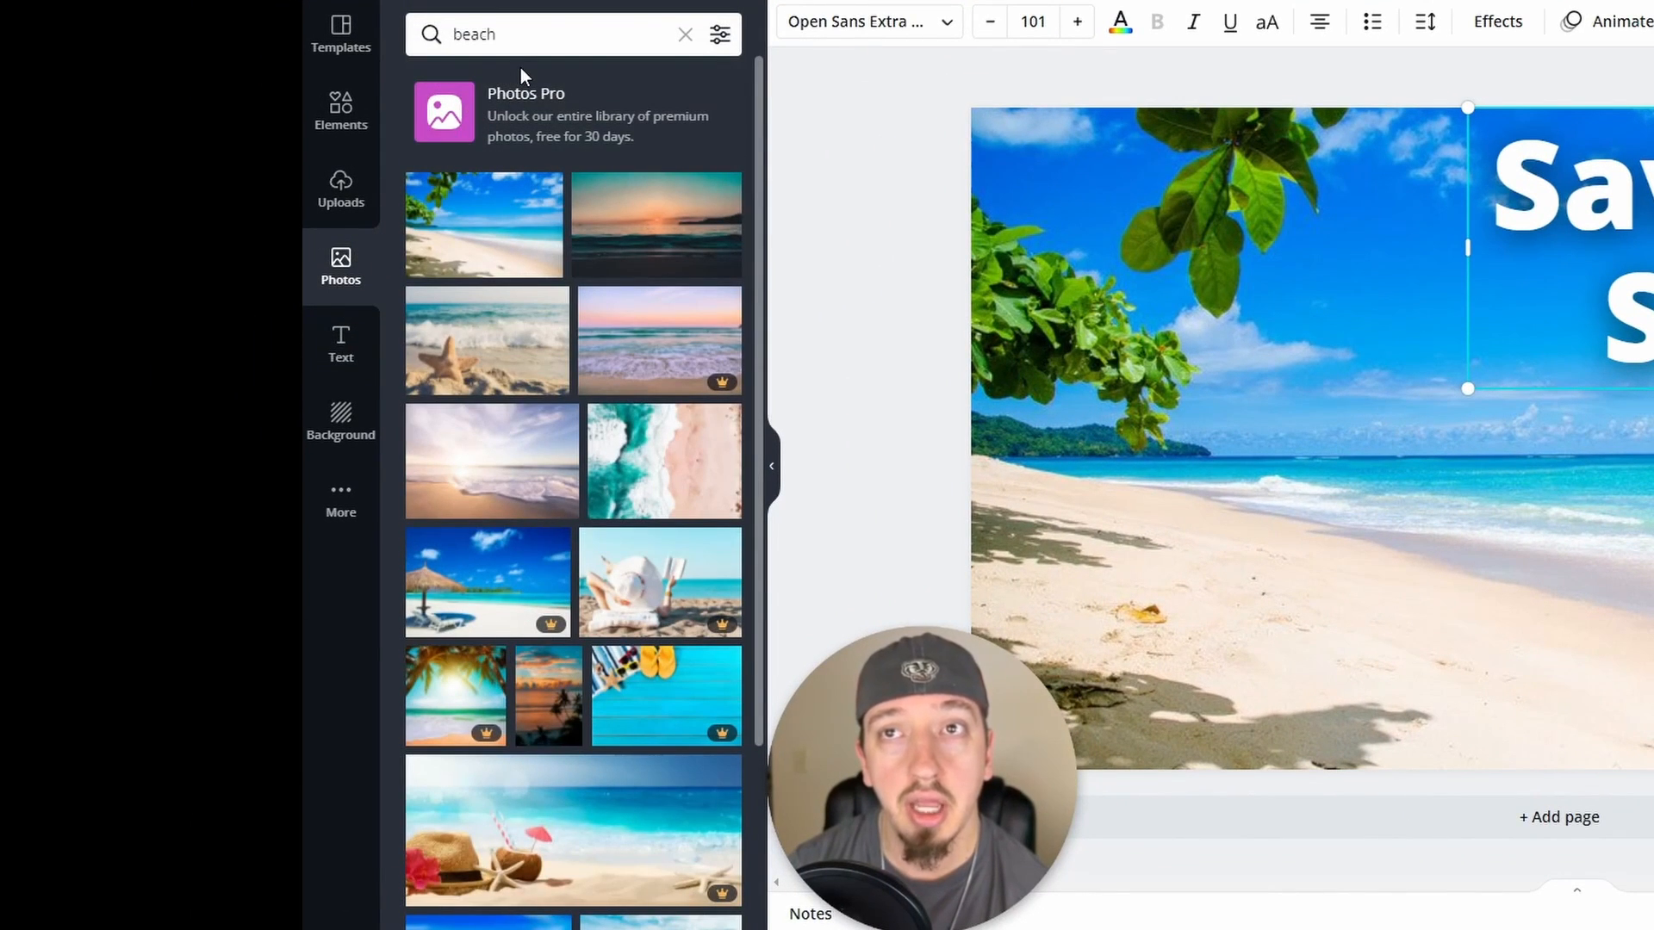
click(720, 38)
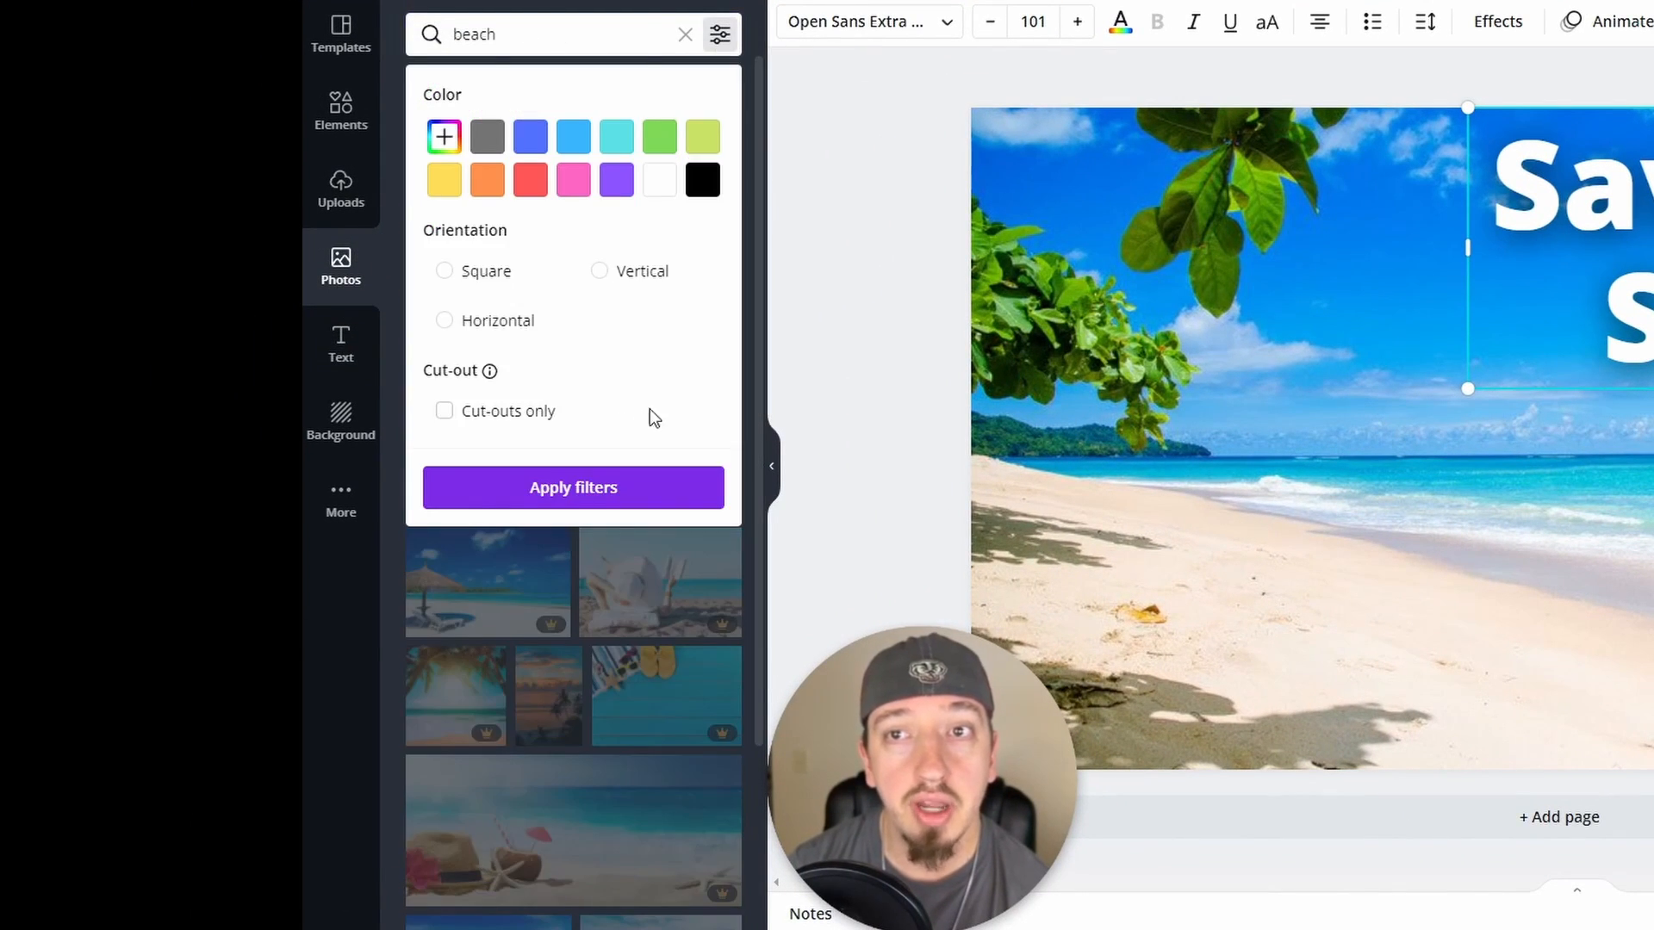
click(444, 420)
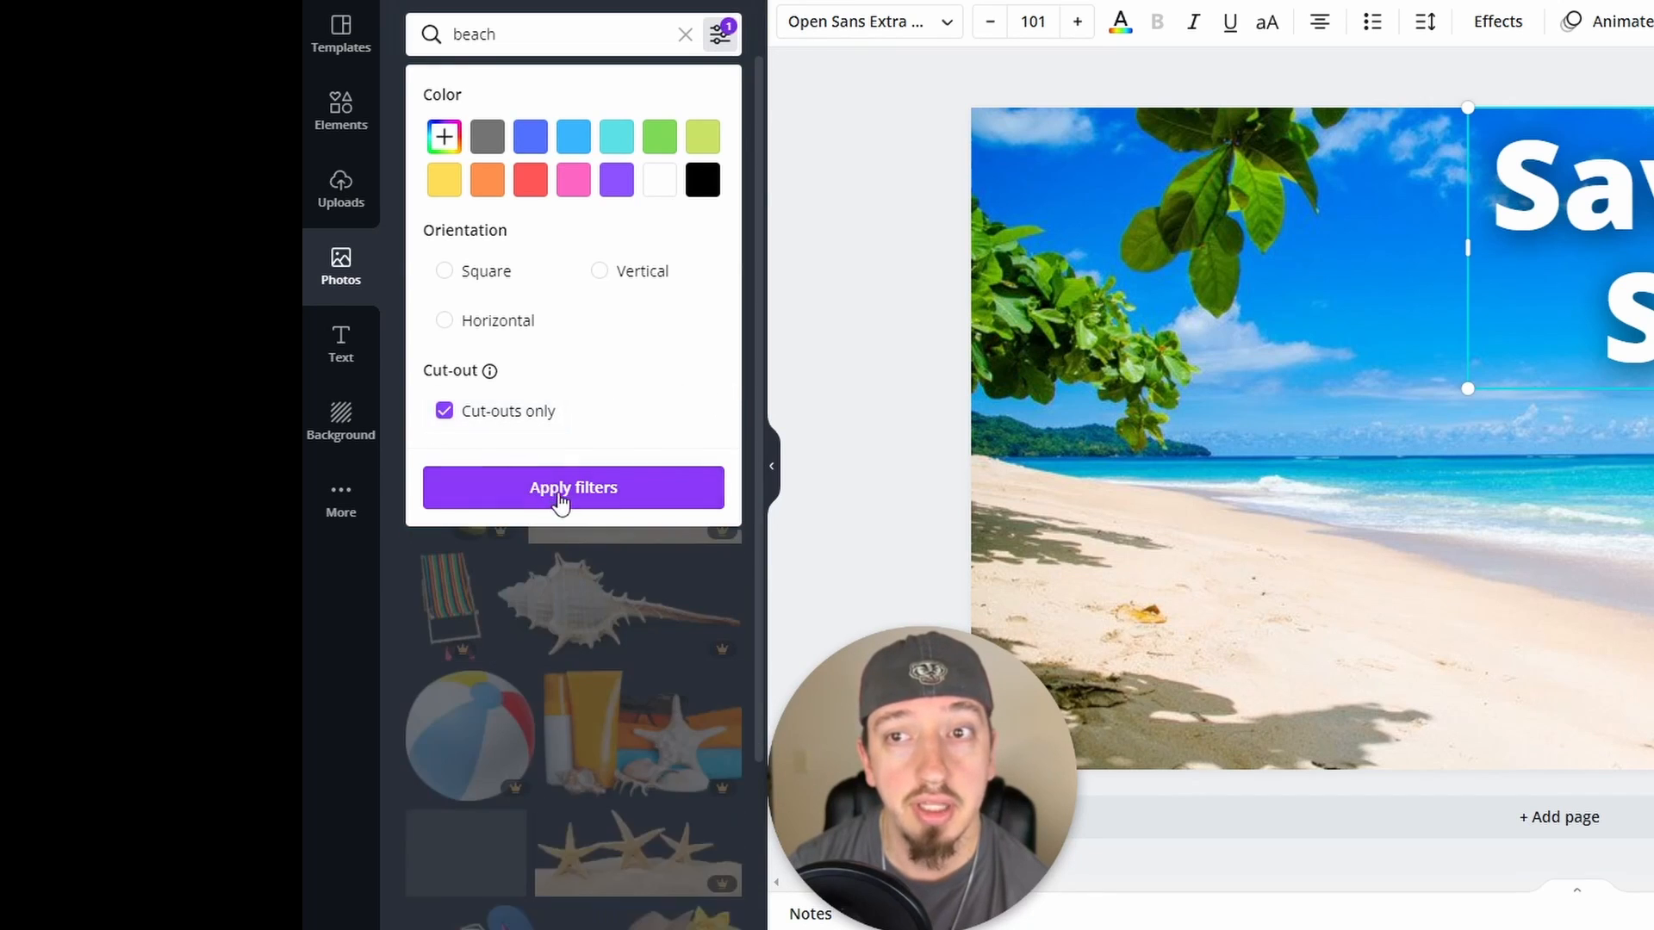
click(560, 490)
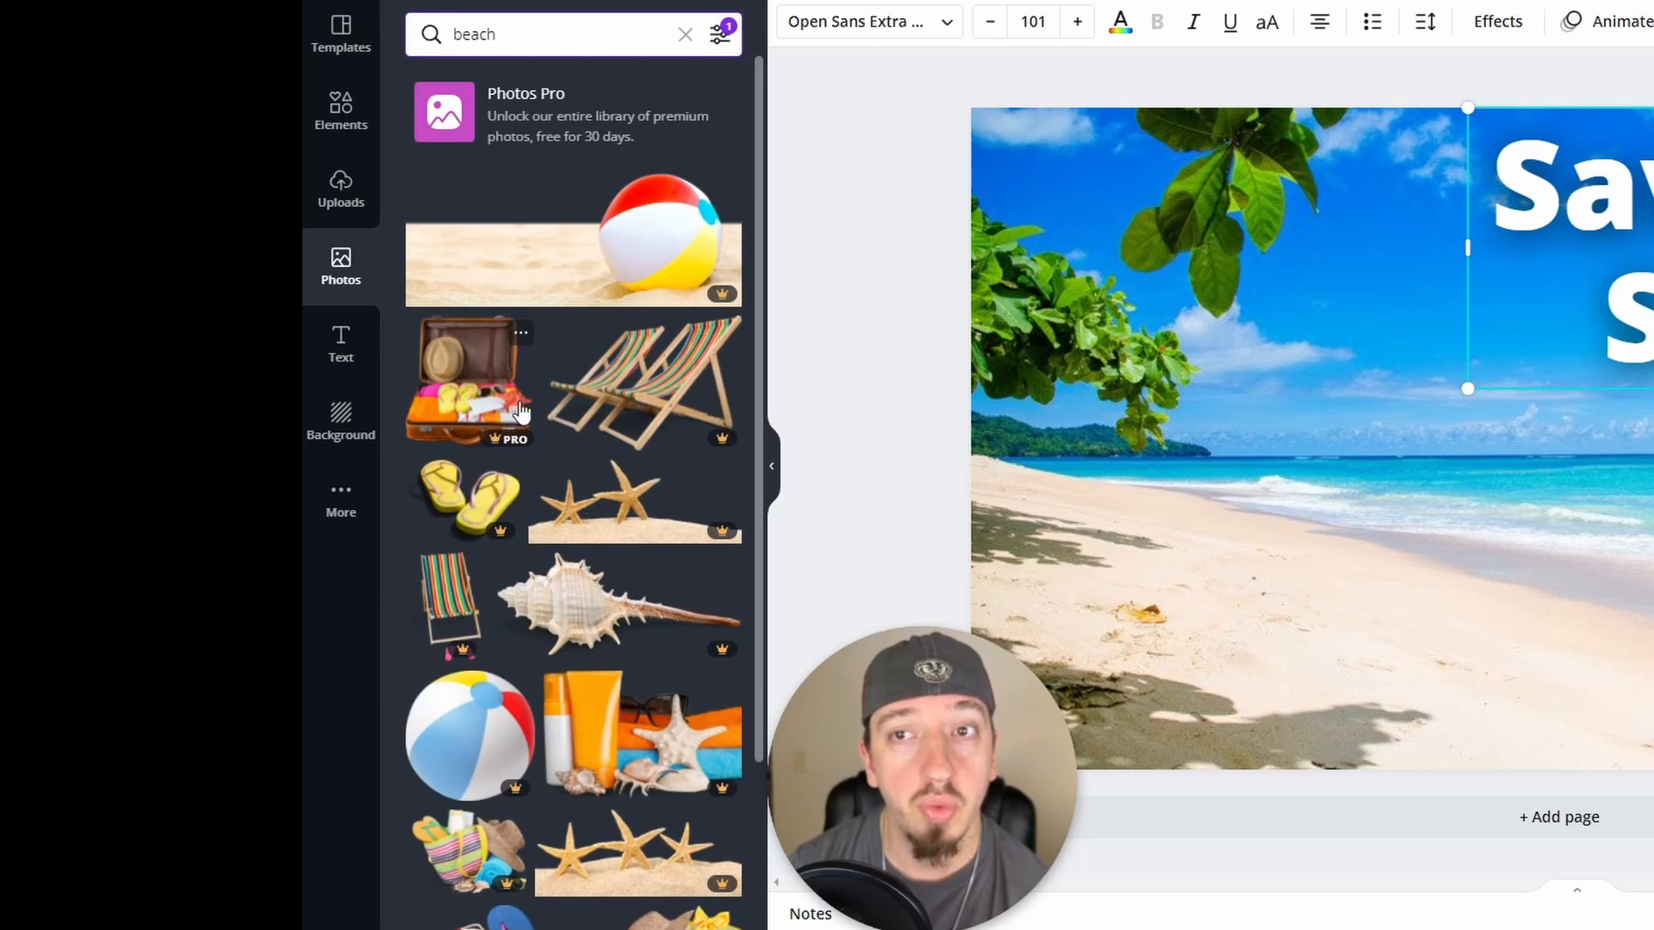
scroll(642, 628, down, 9)
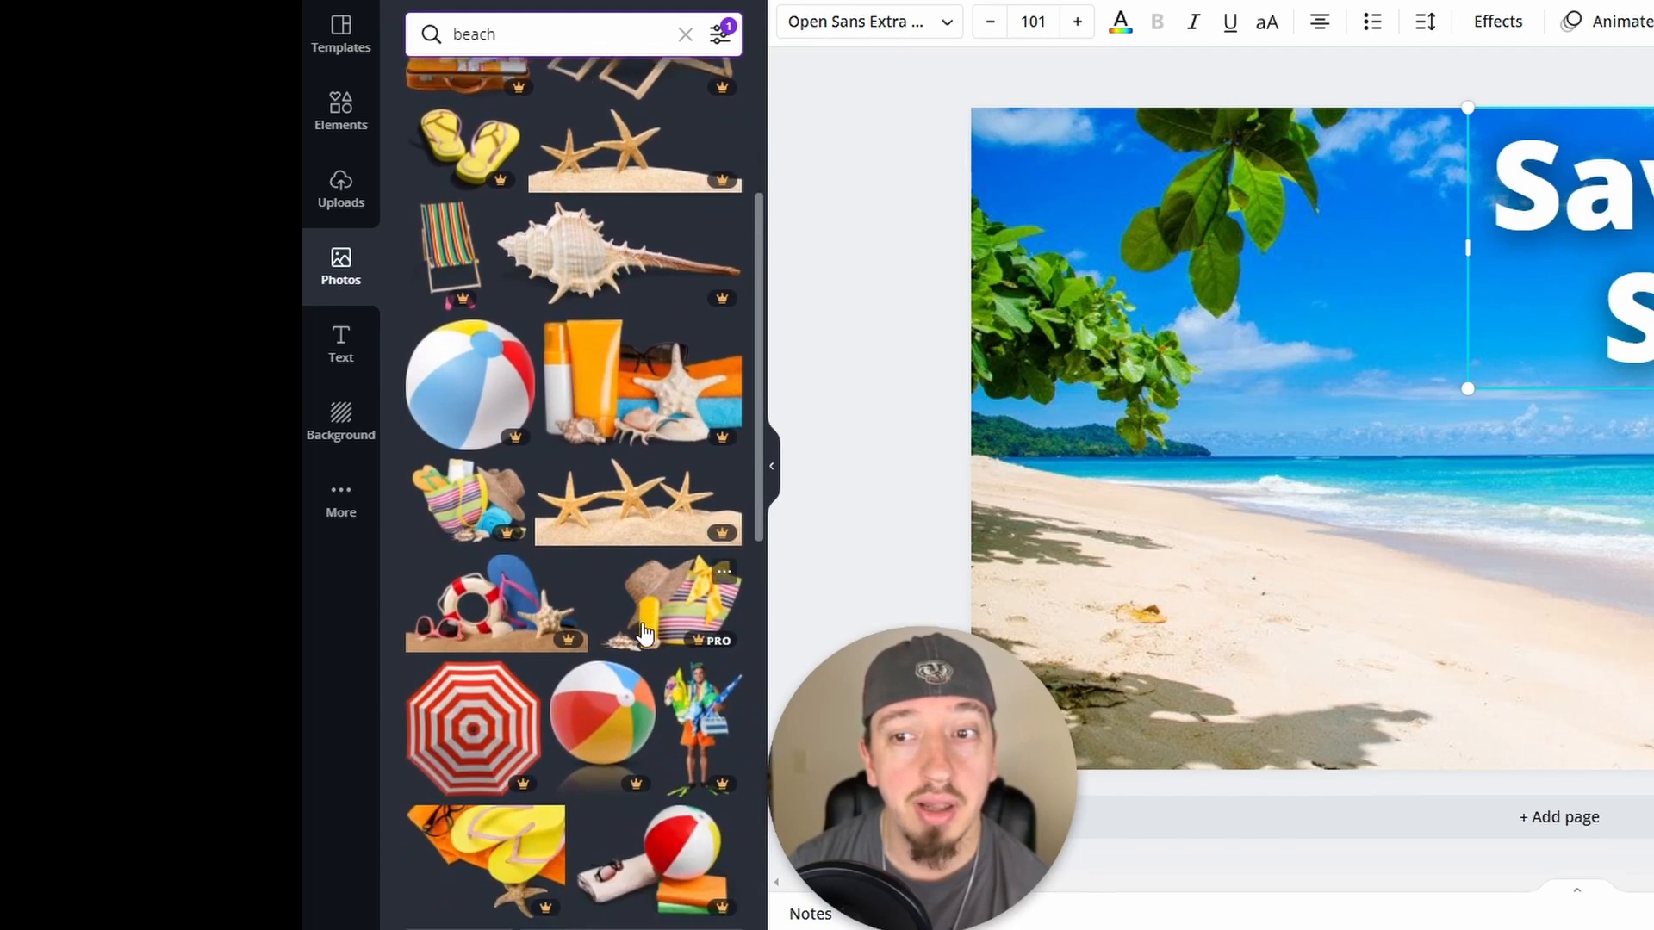
scroll(642, 629, down, 5)
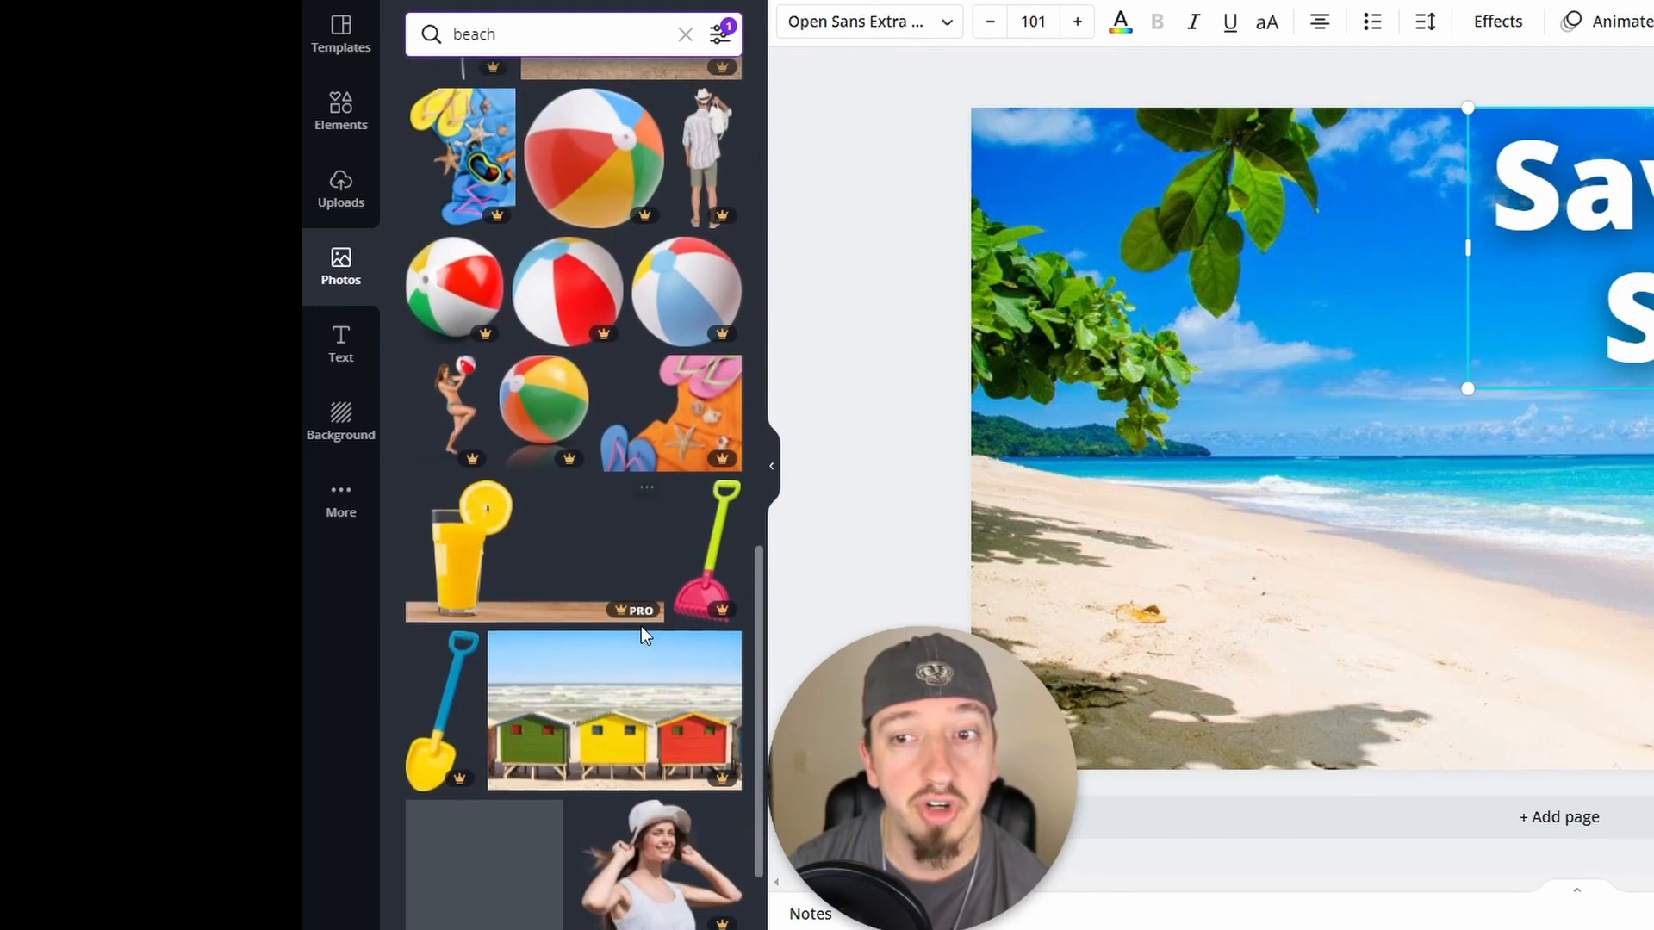
scroll(630, 634, up, 8)
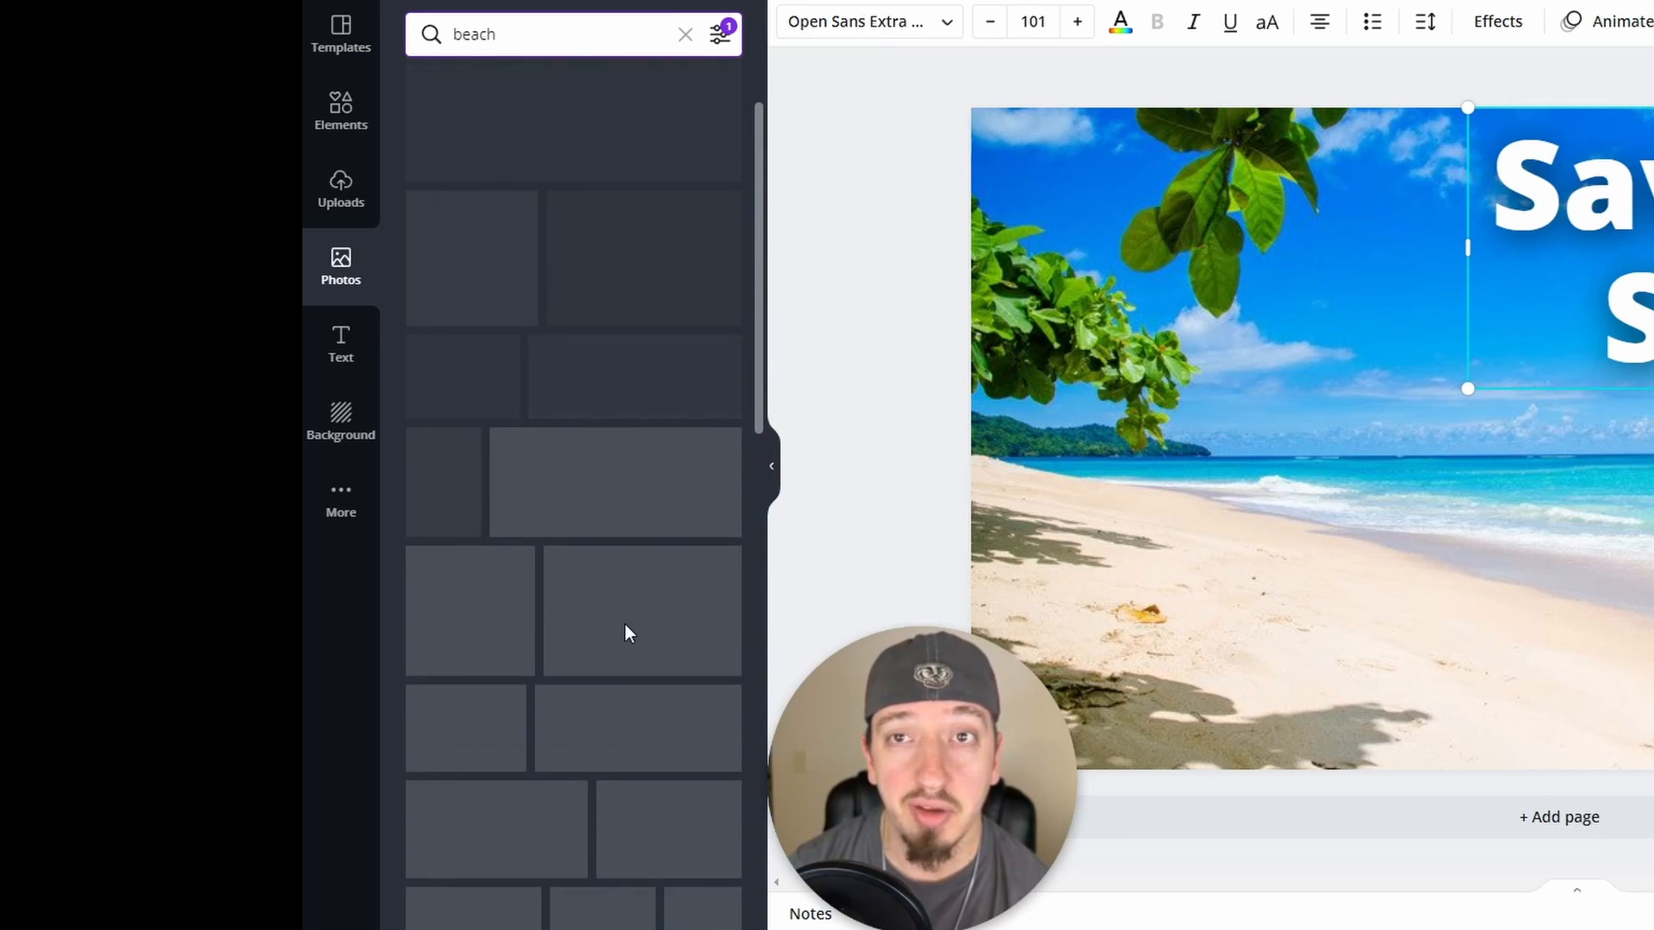
Search the elements library for "trash" and add the illustration of a girl in a white dress at a pedal bin.
click(359, 138)
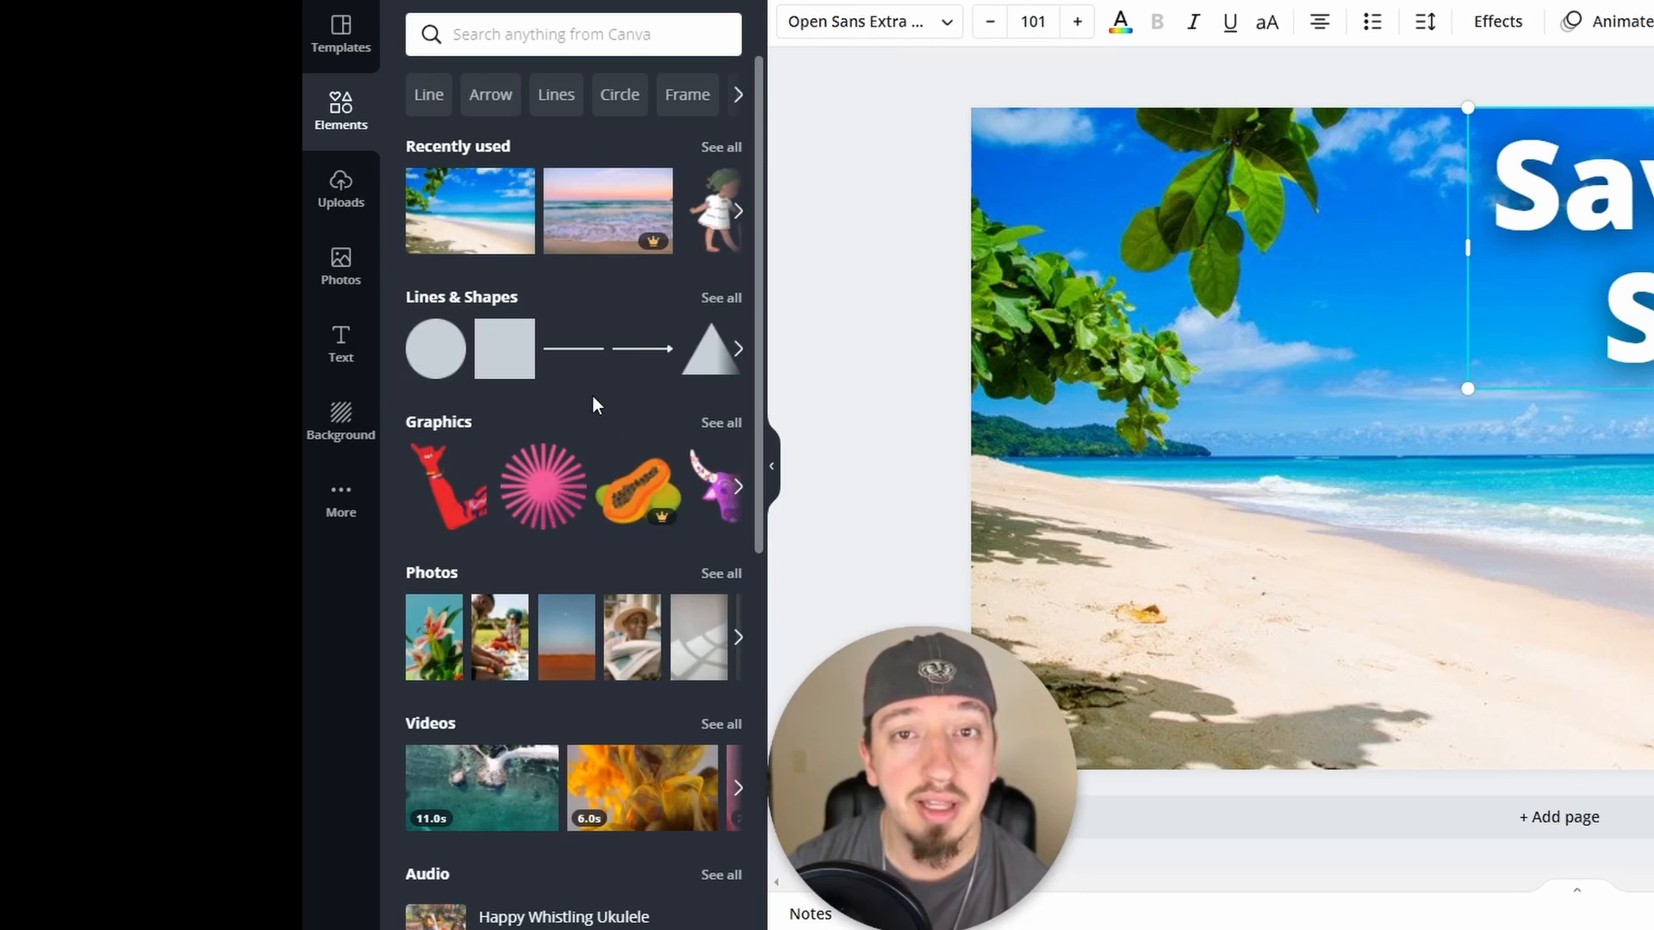
click(553, 36)
text(trash)
key(Return)
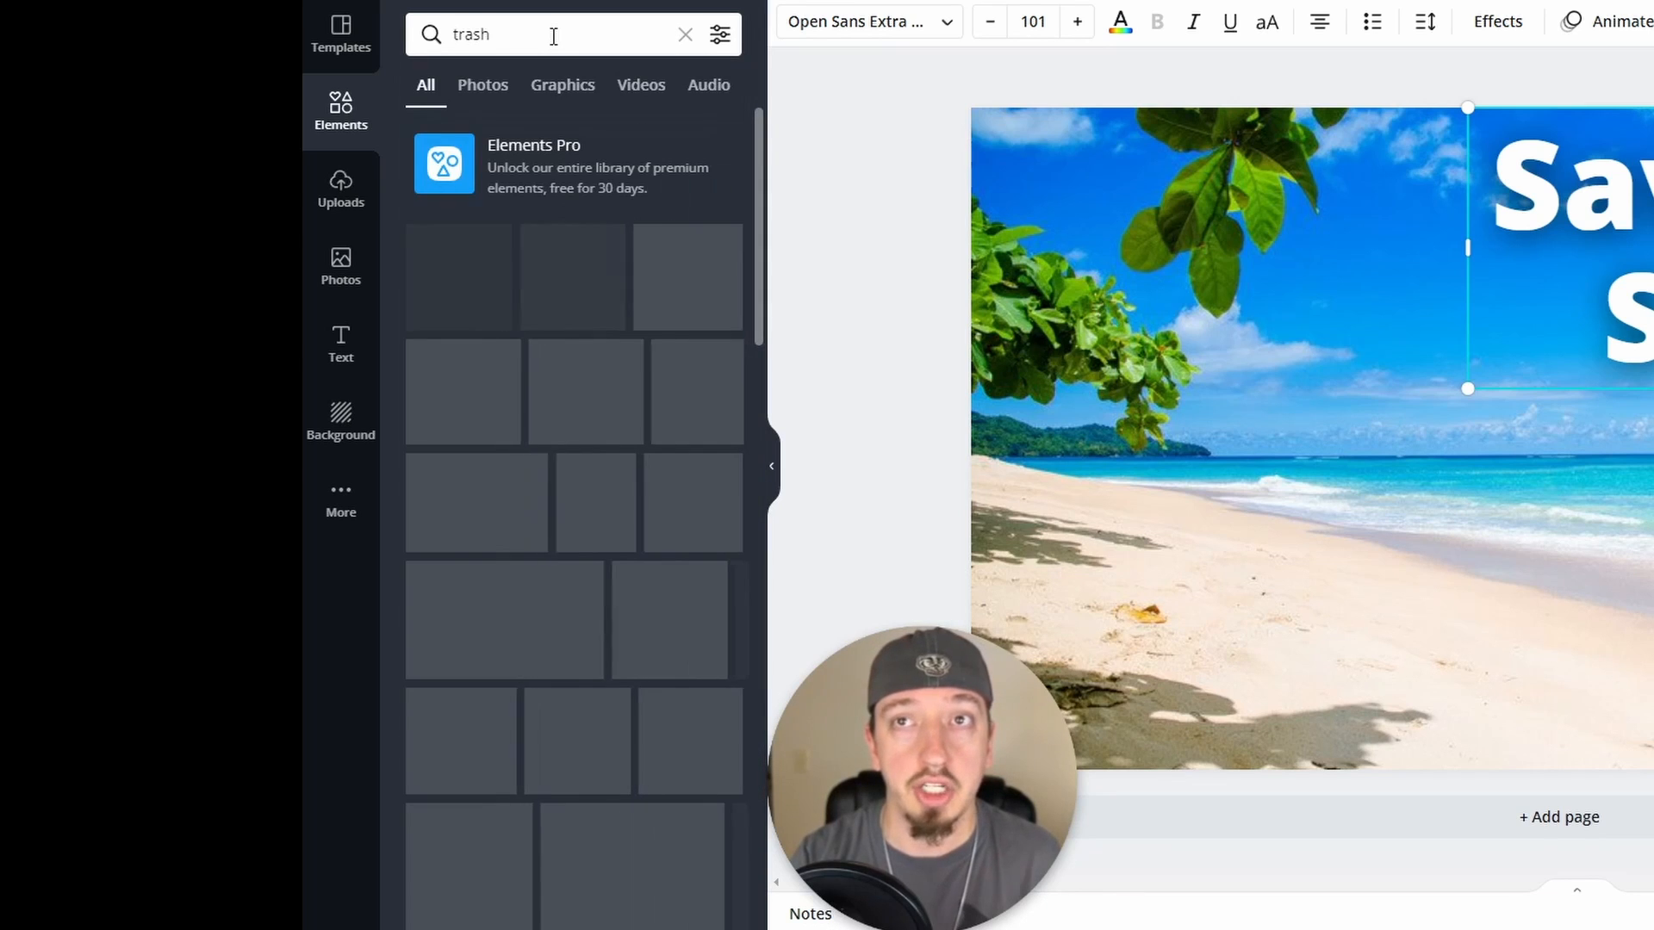
scroll(573, 492, down, 15)
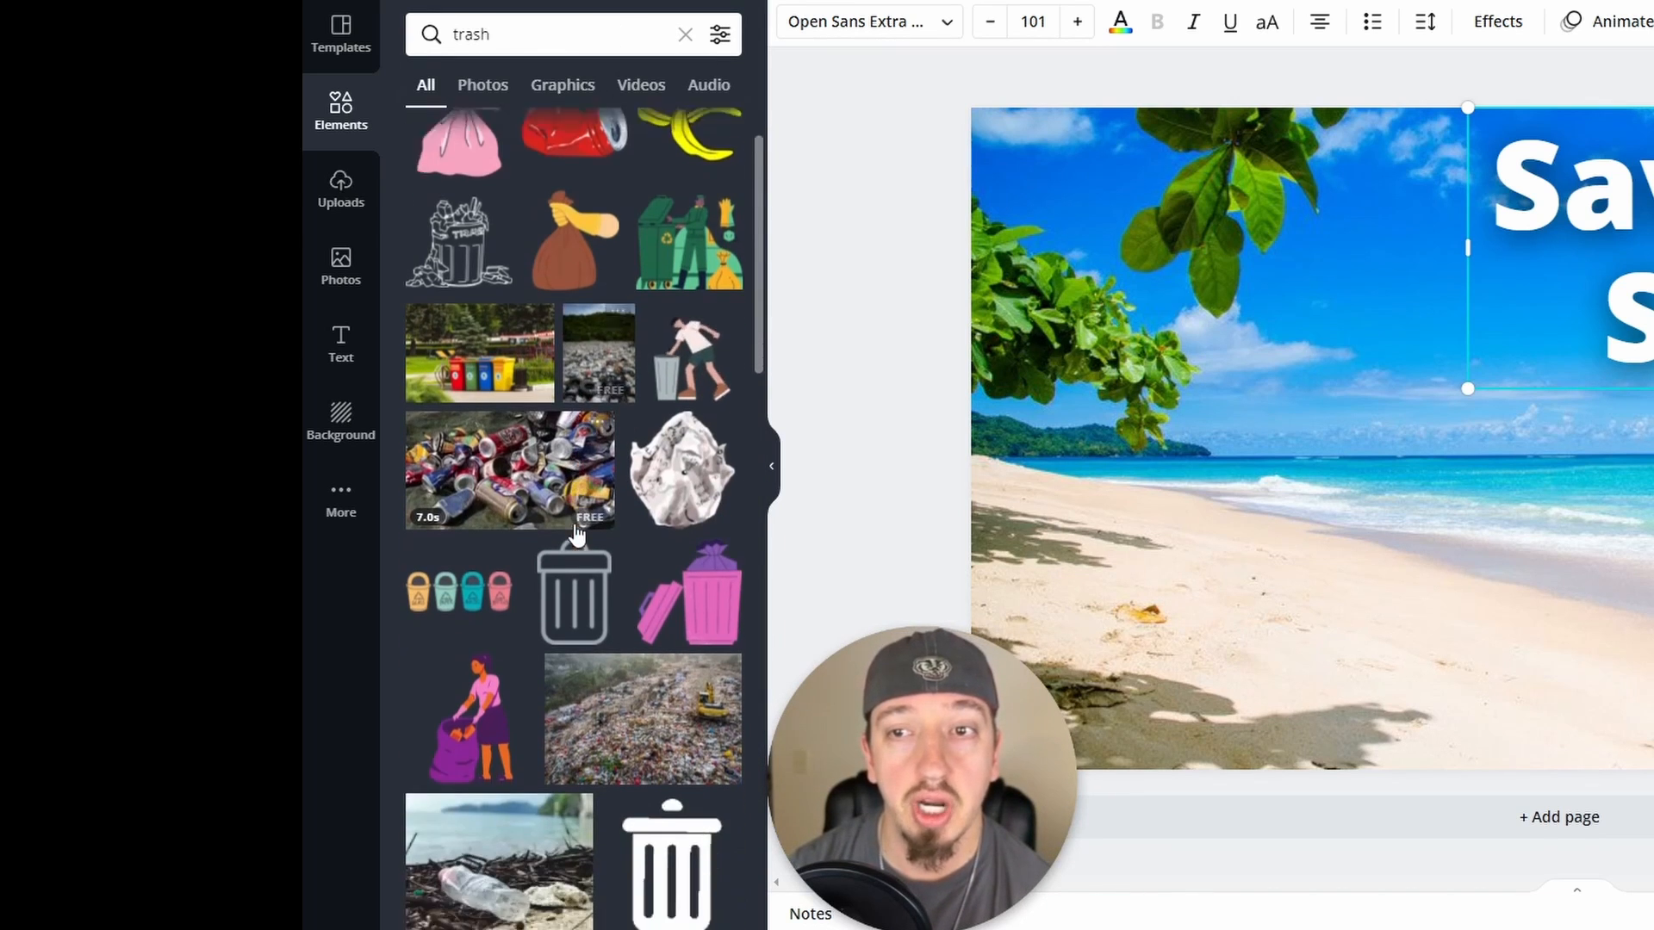
scroll(575, 532, down, 15)
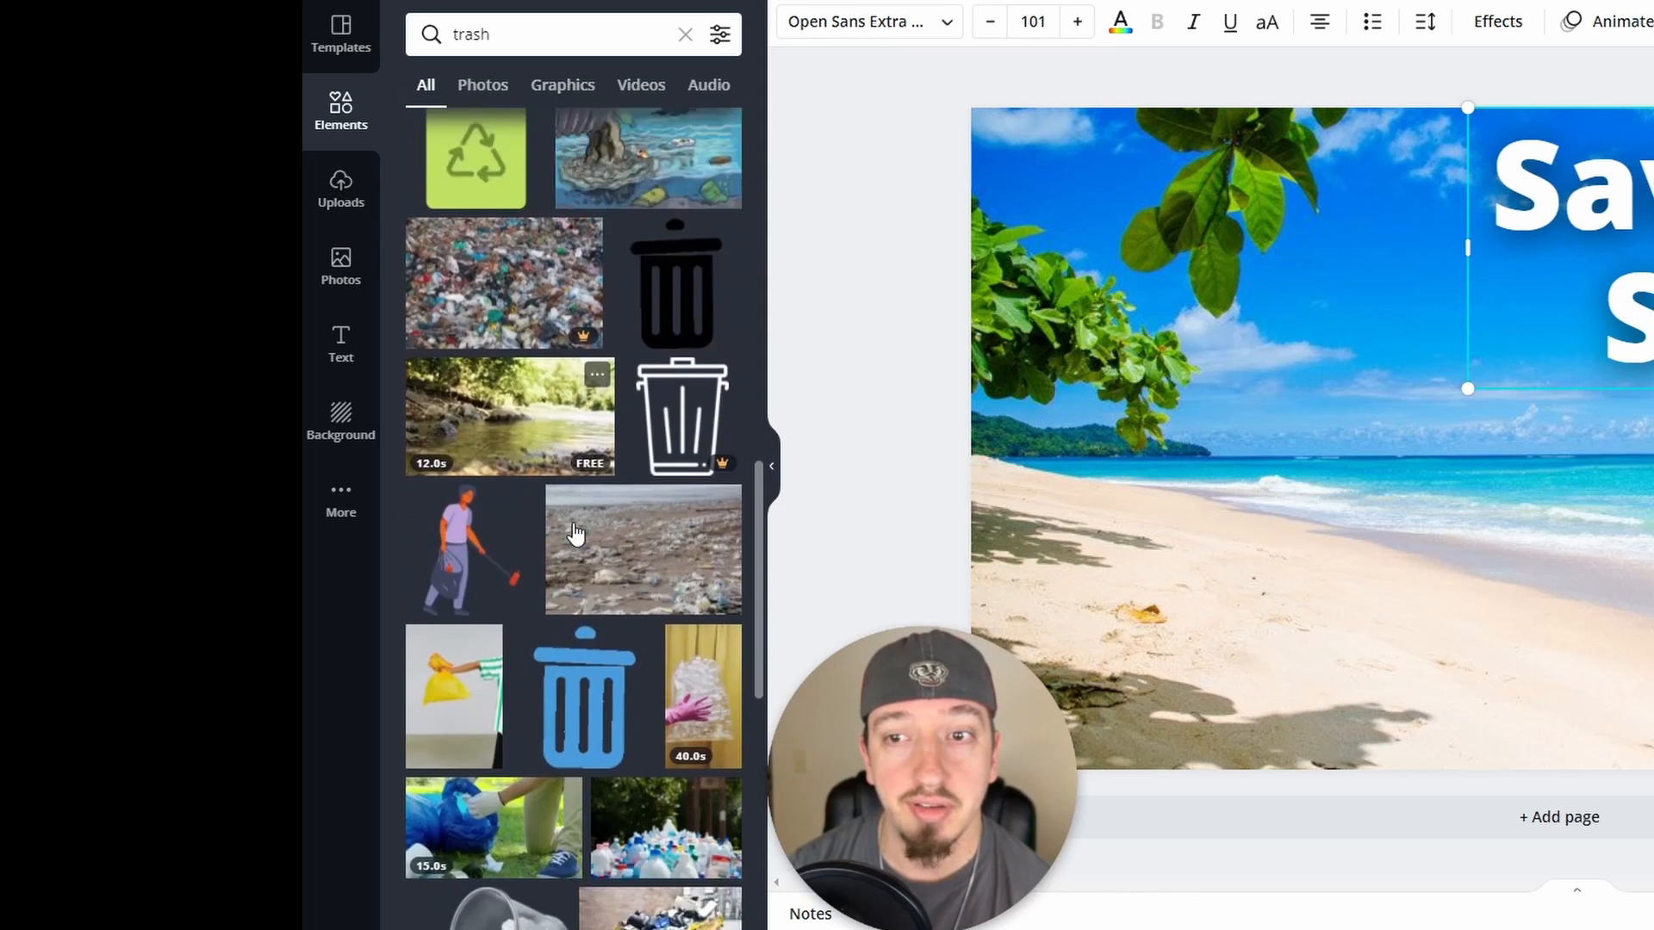
scroll(573, 529, down, 3)
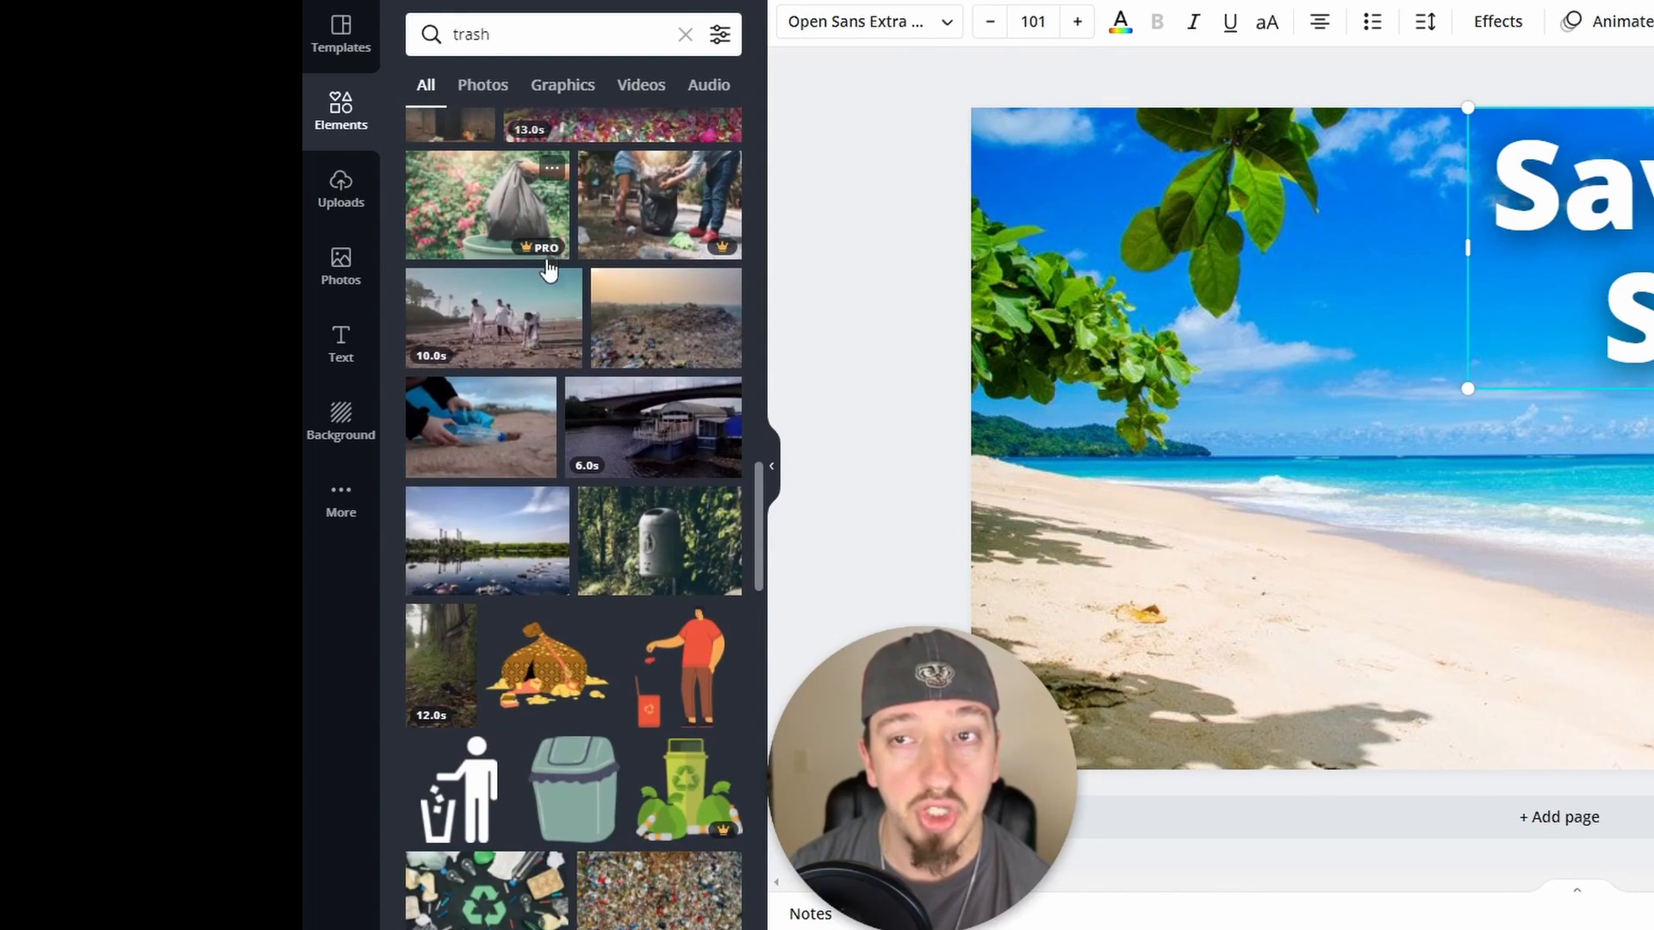
scroll(573, 539, down, 3)
scroll(574, 548, down, 7)
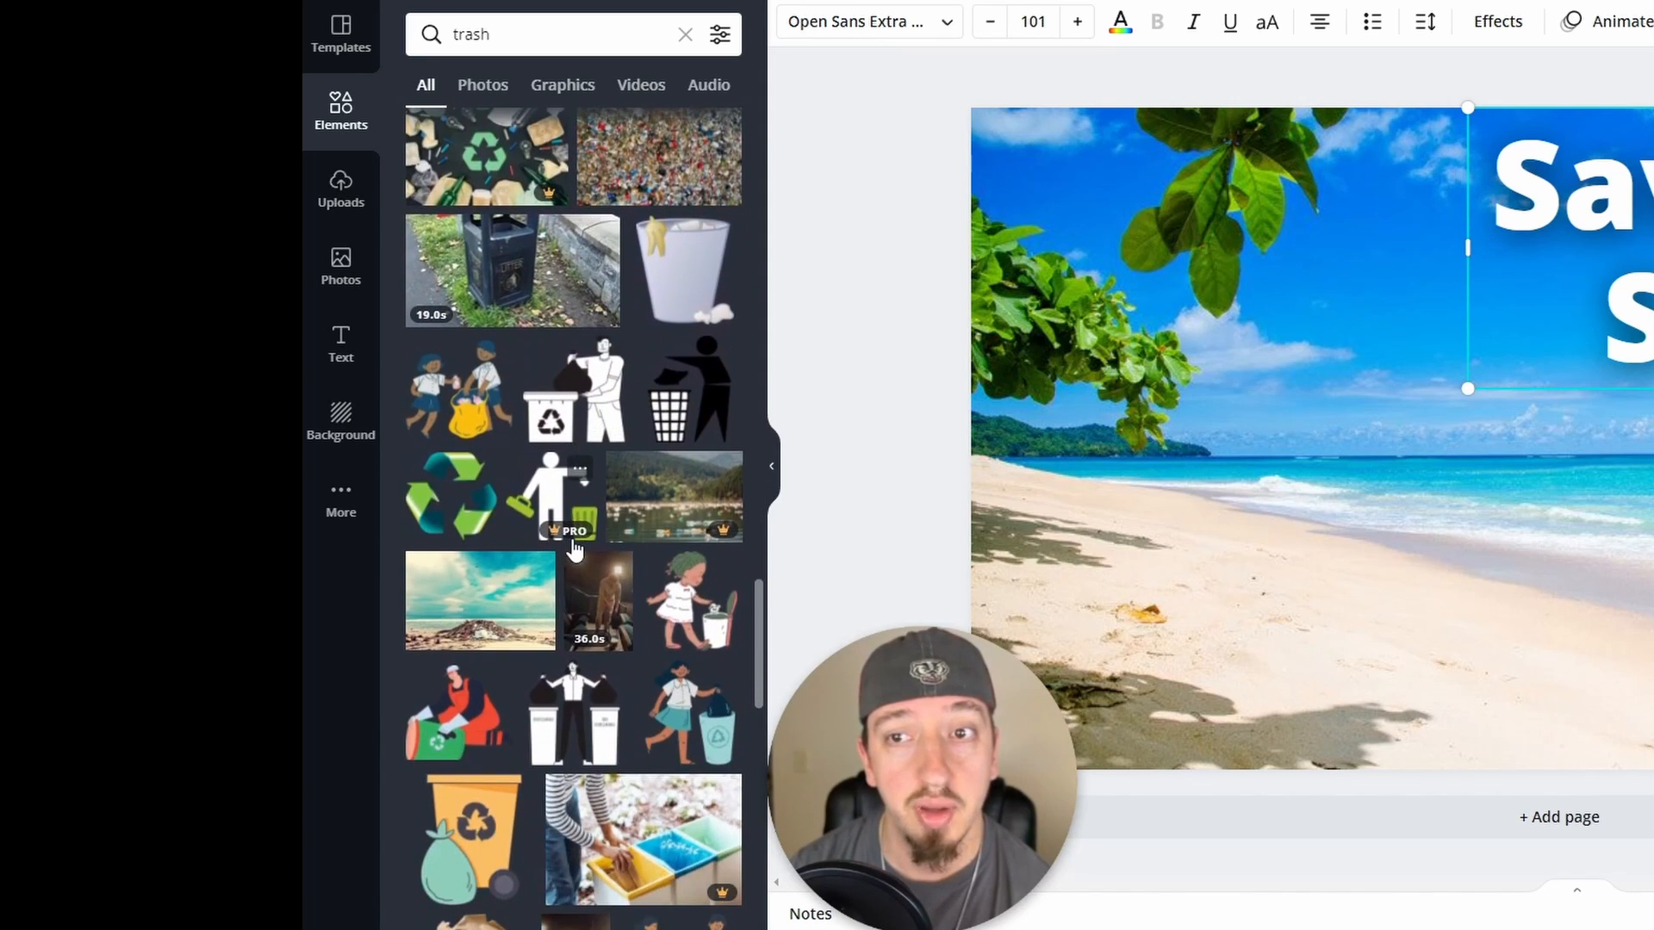
scroll(575, 549, down, 3)
click(689, 405)
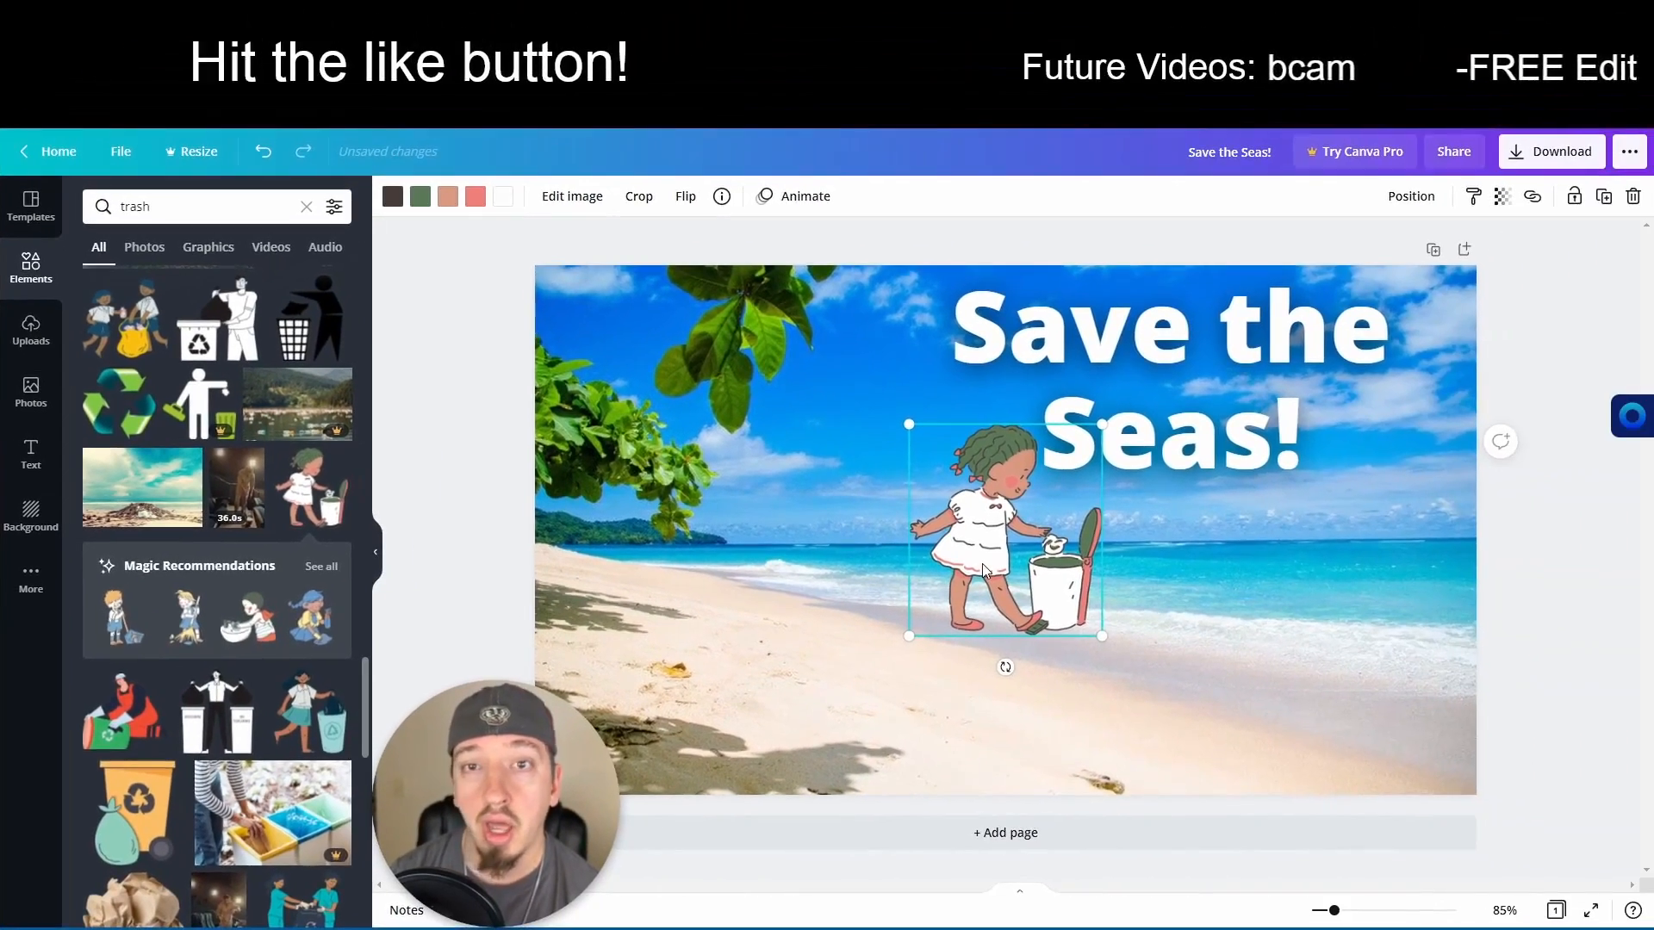
Enlarge the girl illustration and place it on the sand near the page's lower edge, clear of the heading.
drag(1297, 527, 1043, 531)
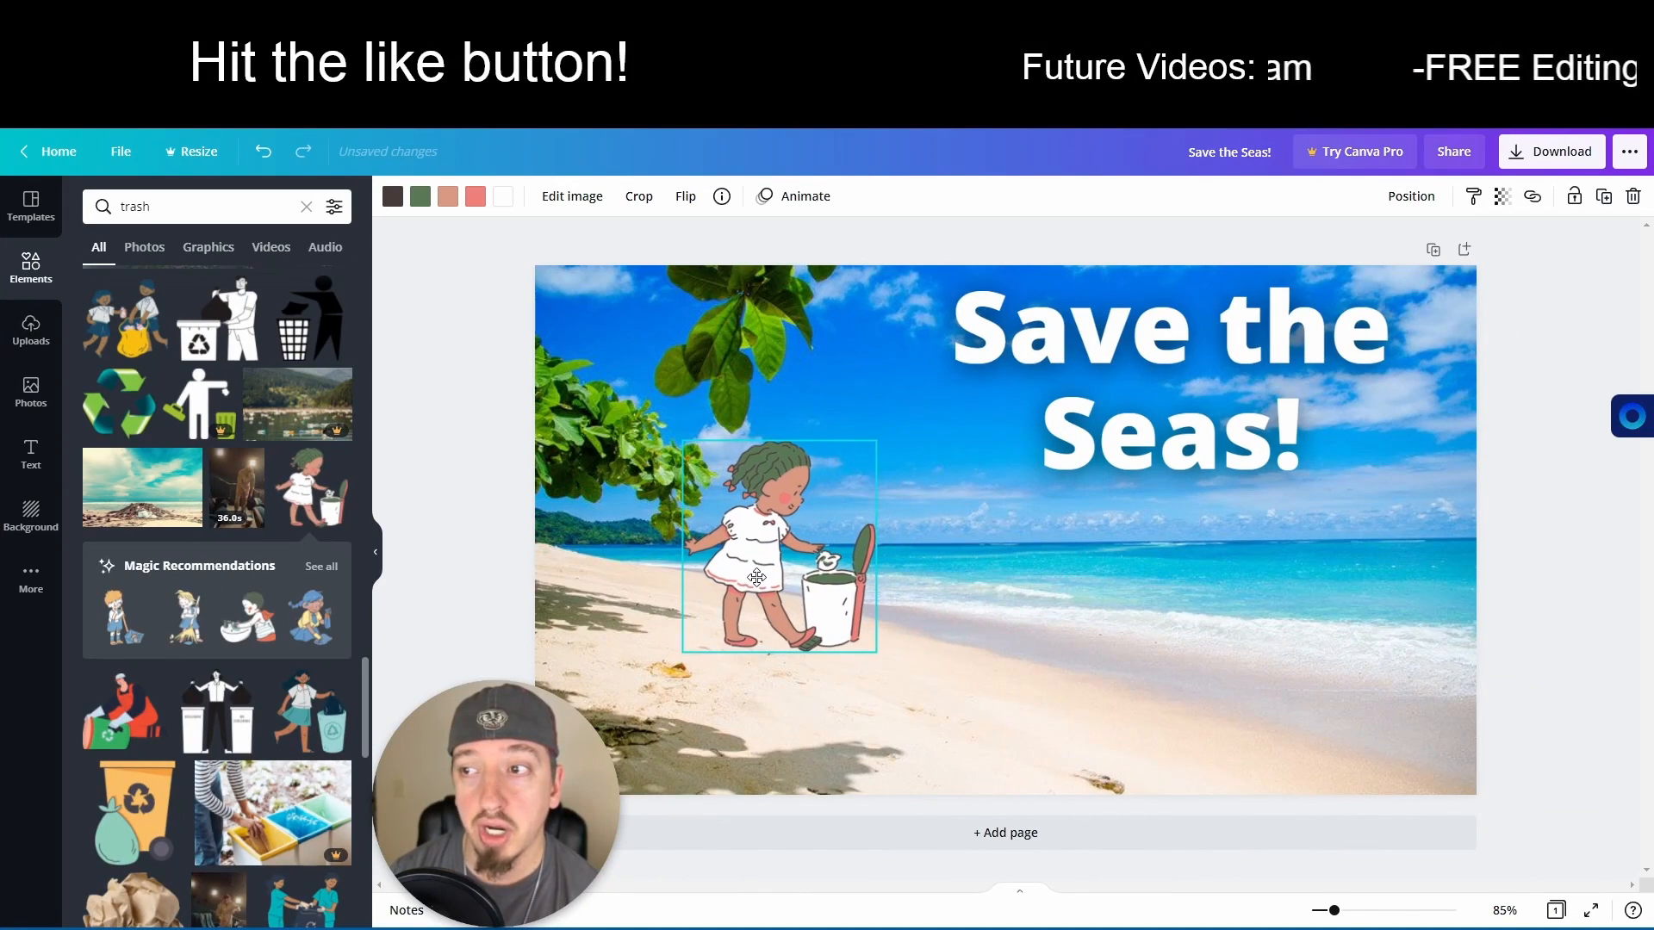
drag(879, 649, 1013, 772)
drag(816, 663, 845, 665)
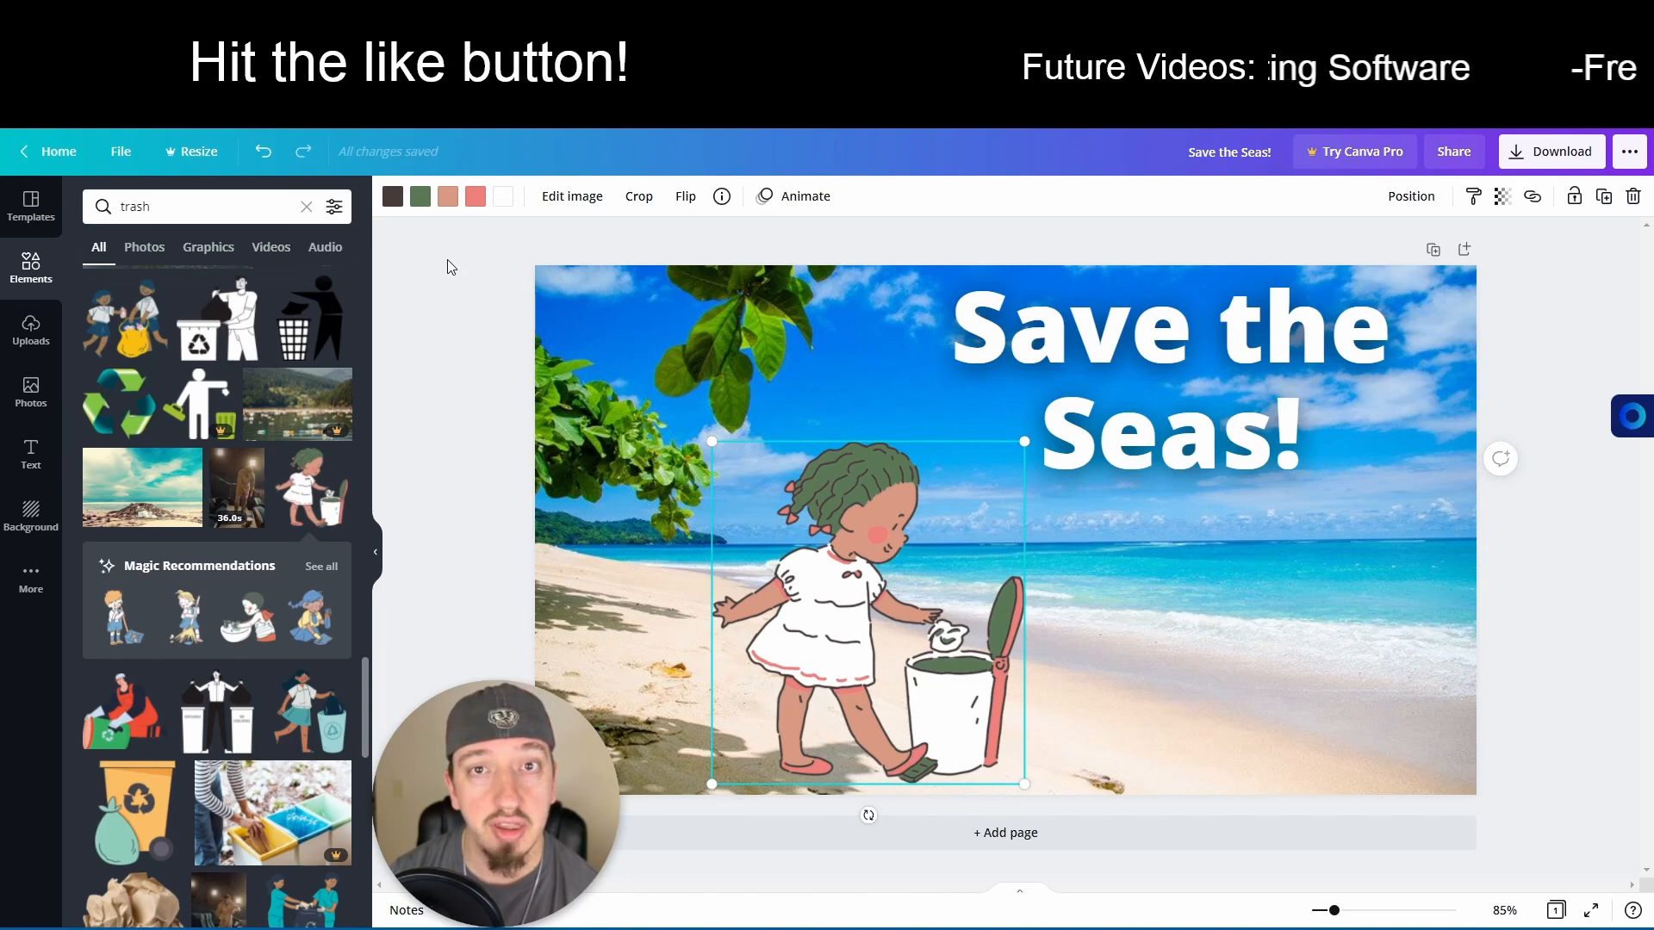
Recolor the girl illustration, changing its green areas to black and its white areas to red.
click(501, 205)
click(421, 196)
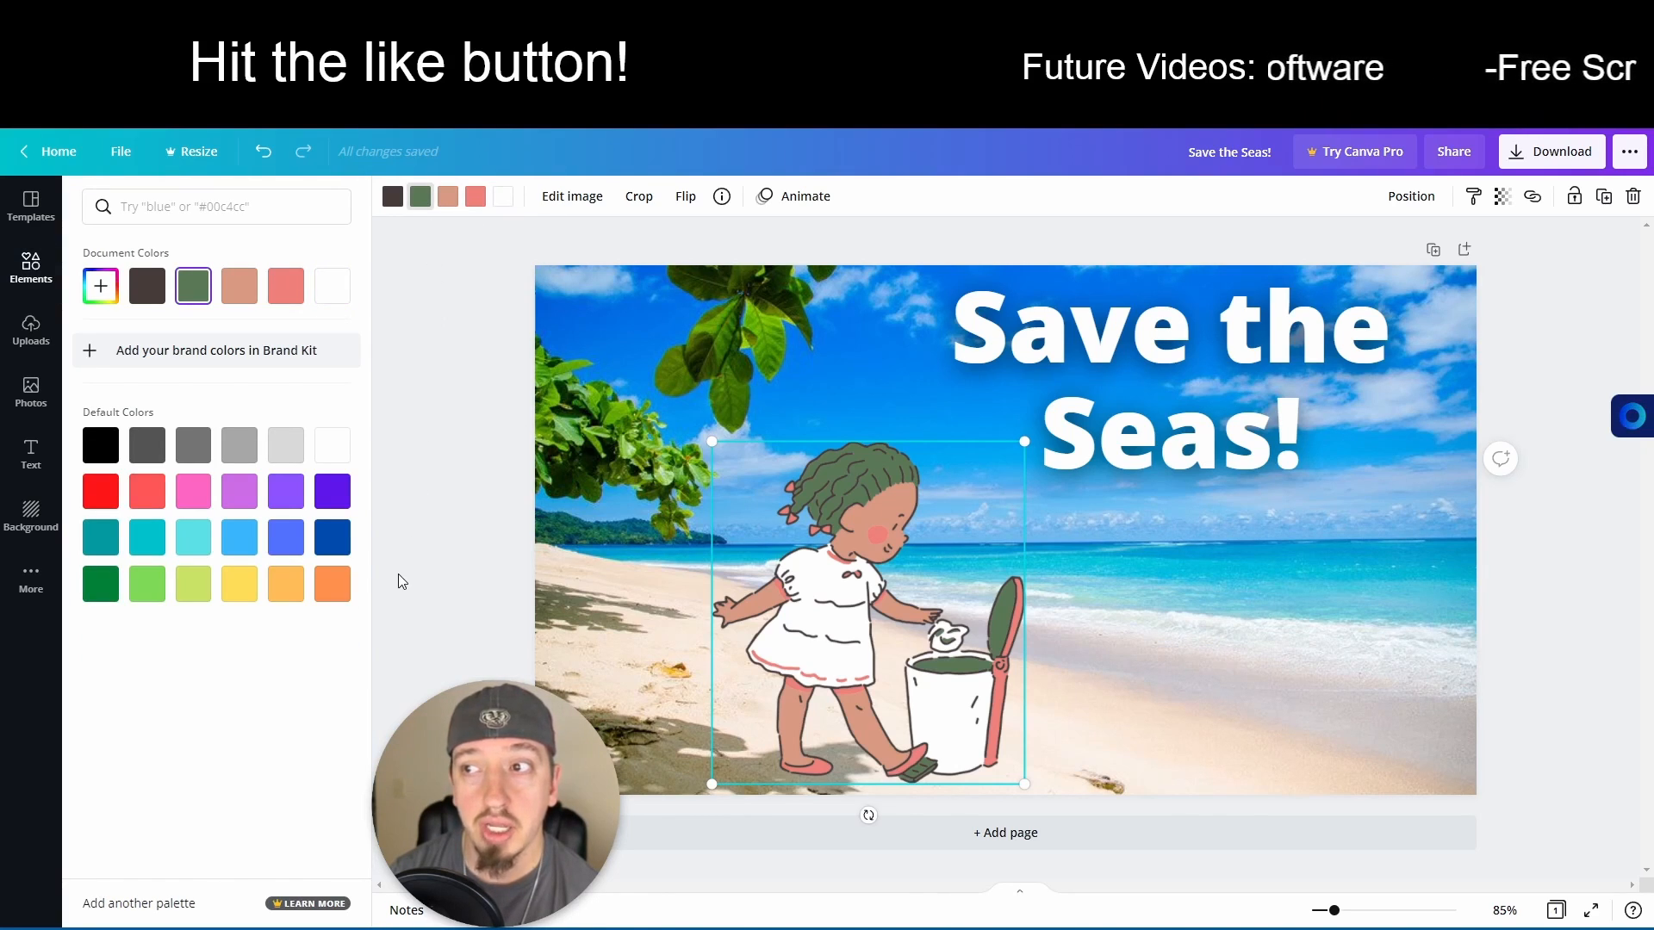
click(99, 454)
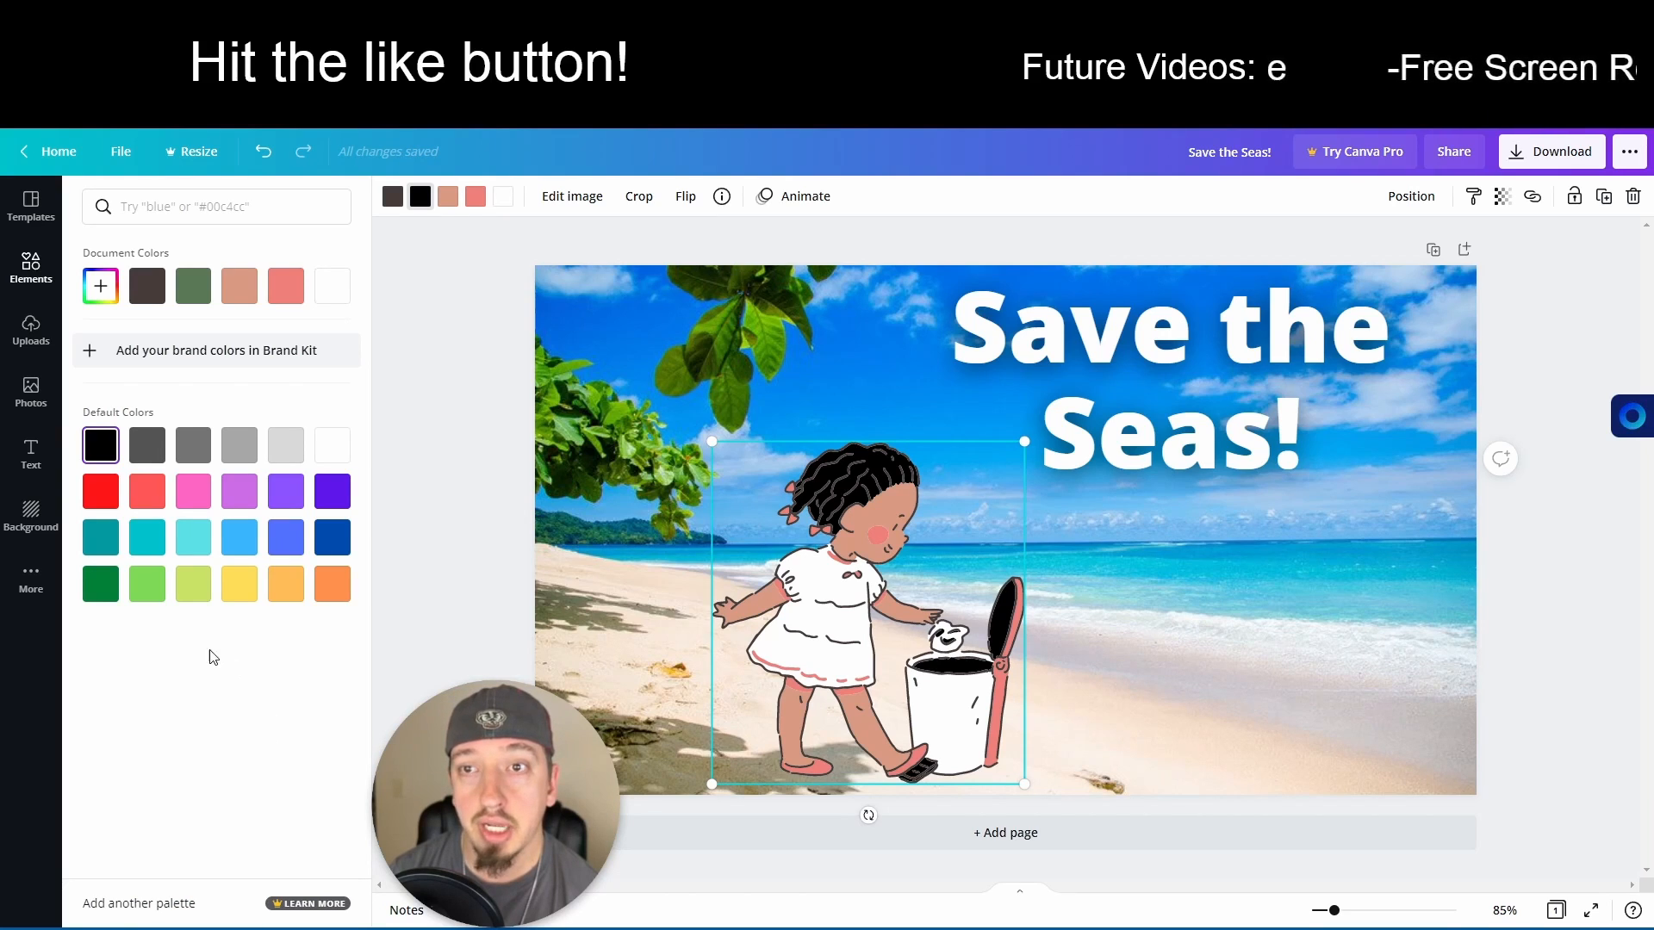
click(503, 196)
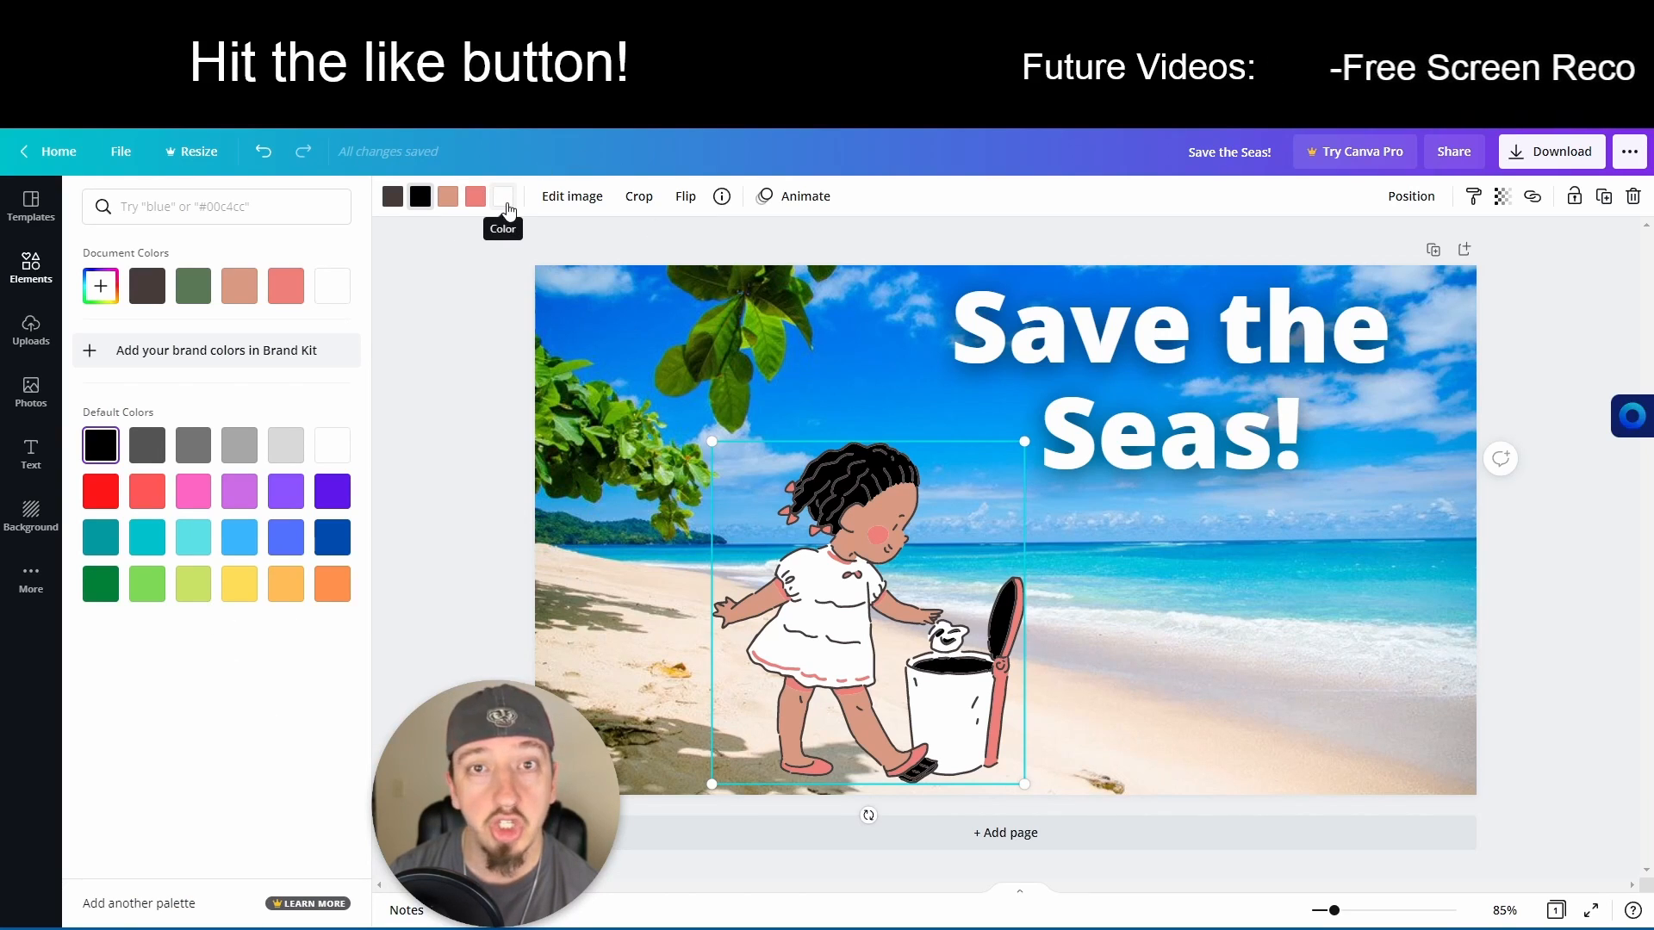
click(100, 500)
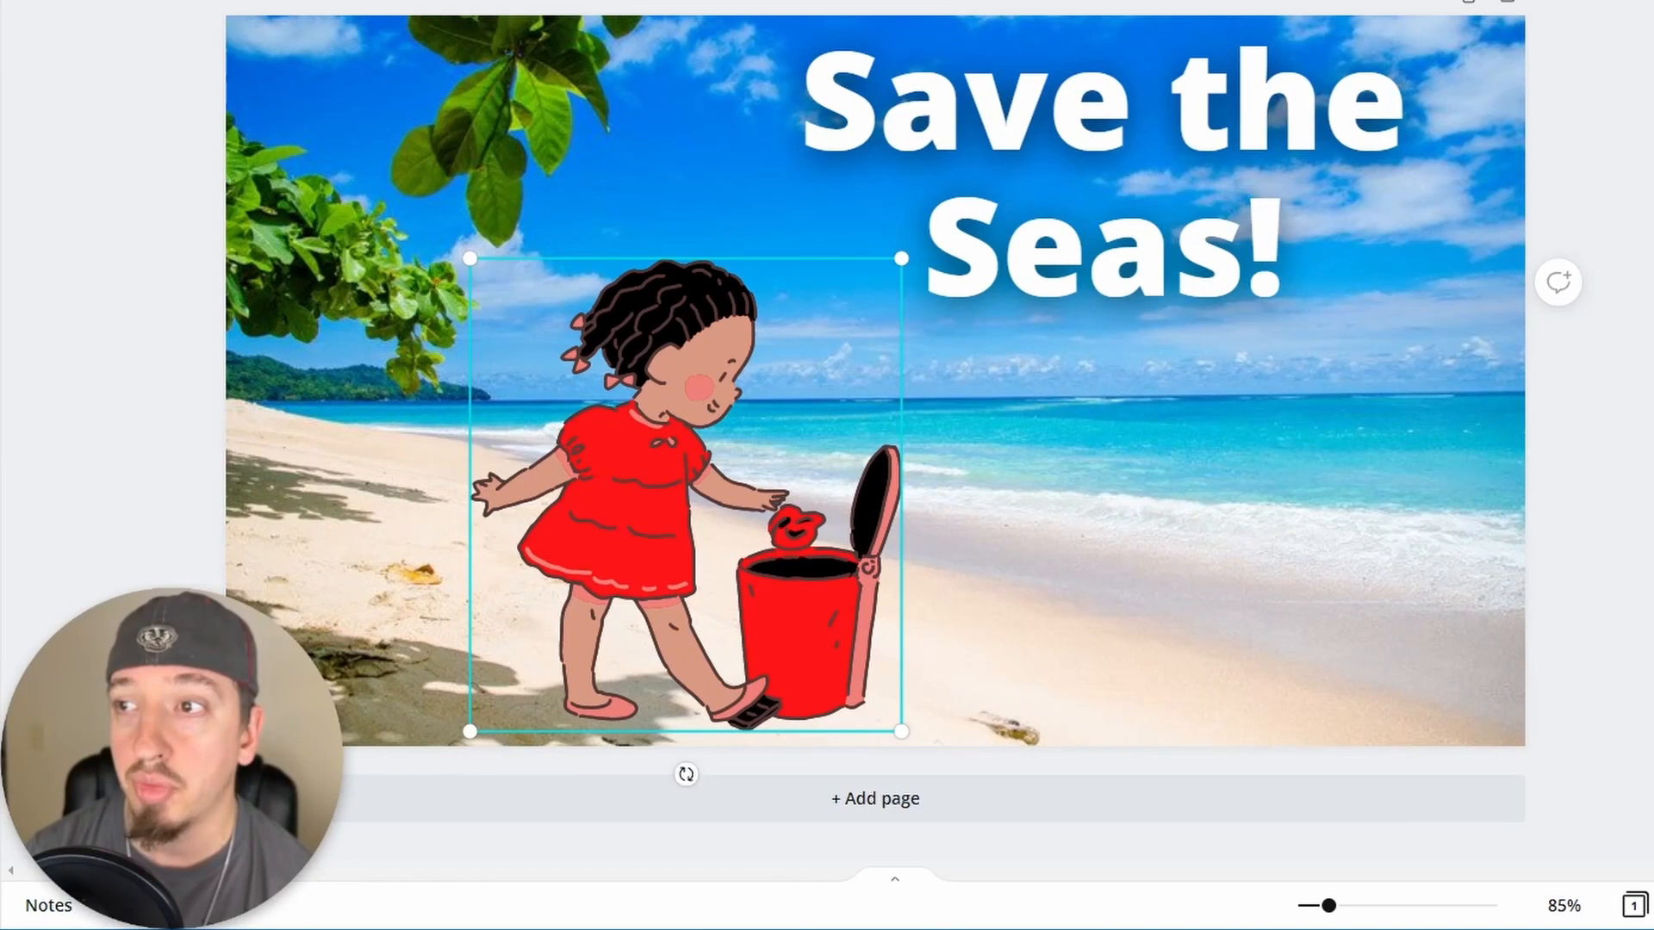
Enlarge the "Save the Seas!" heading and its text box, keeping the text on two lines across the upper-right sky area.
click(1180, 323)
click(870, 1)
click(870, 2)
click(870, 2)
click(870, 2)
click(870, 2)
click(870, 1)
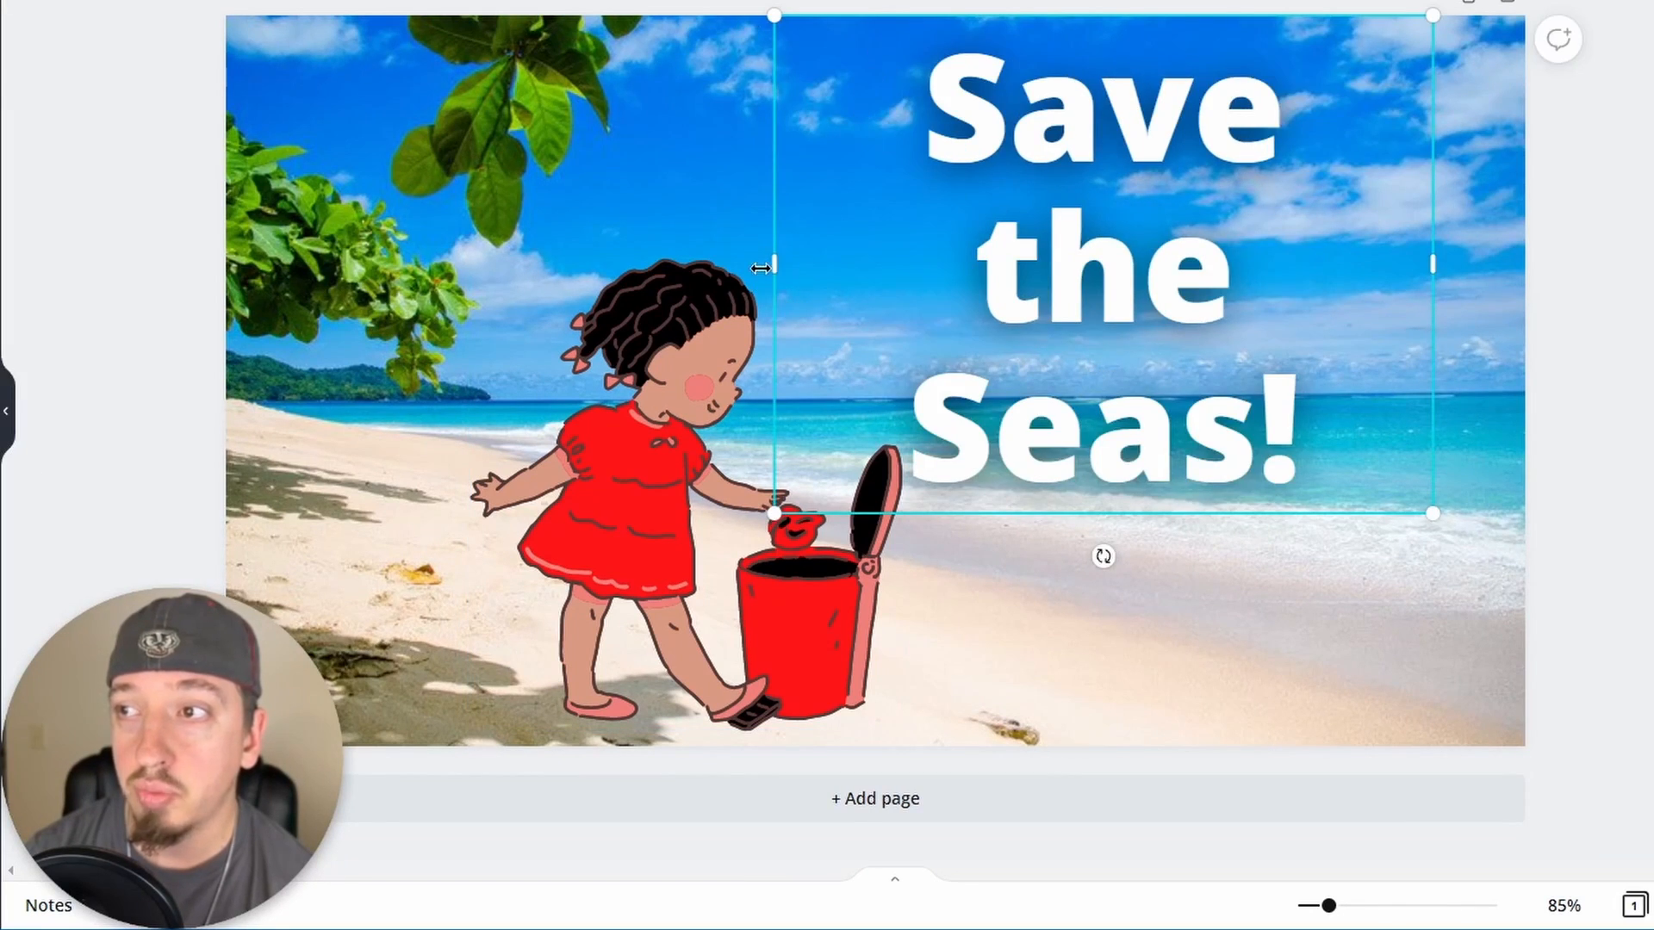
drag(774, 265, 702, 273)
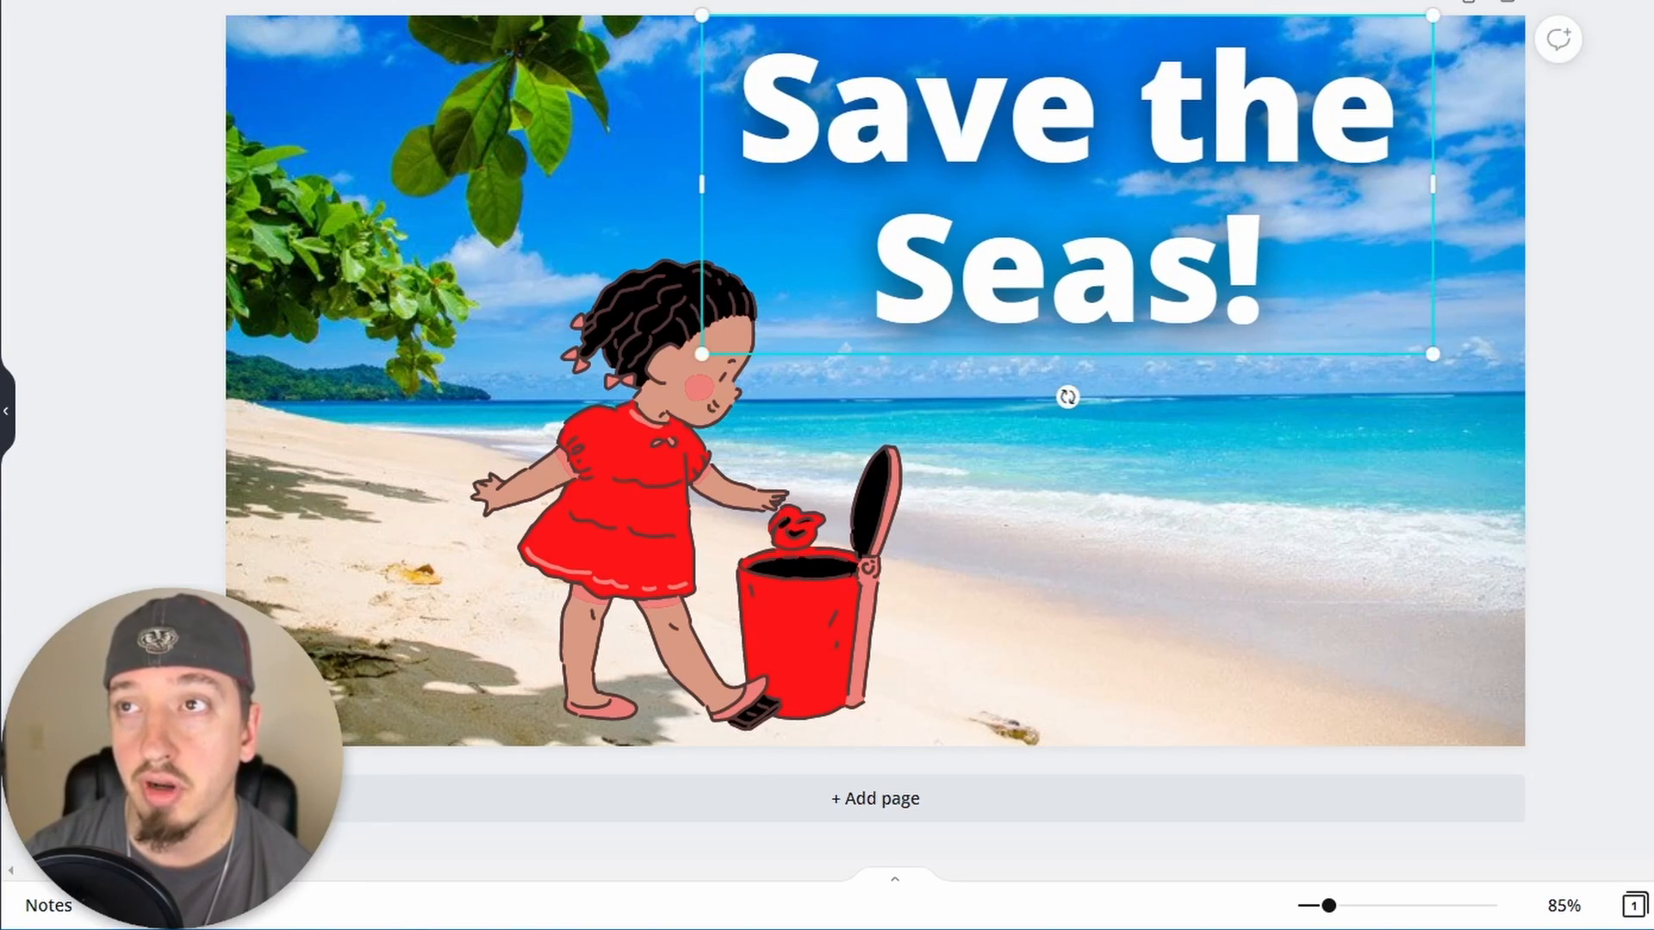
drag(702, 354, 638, 393)
drag(1104, 297, 1151, 287)
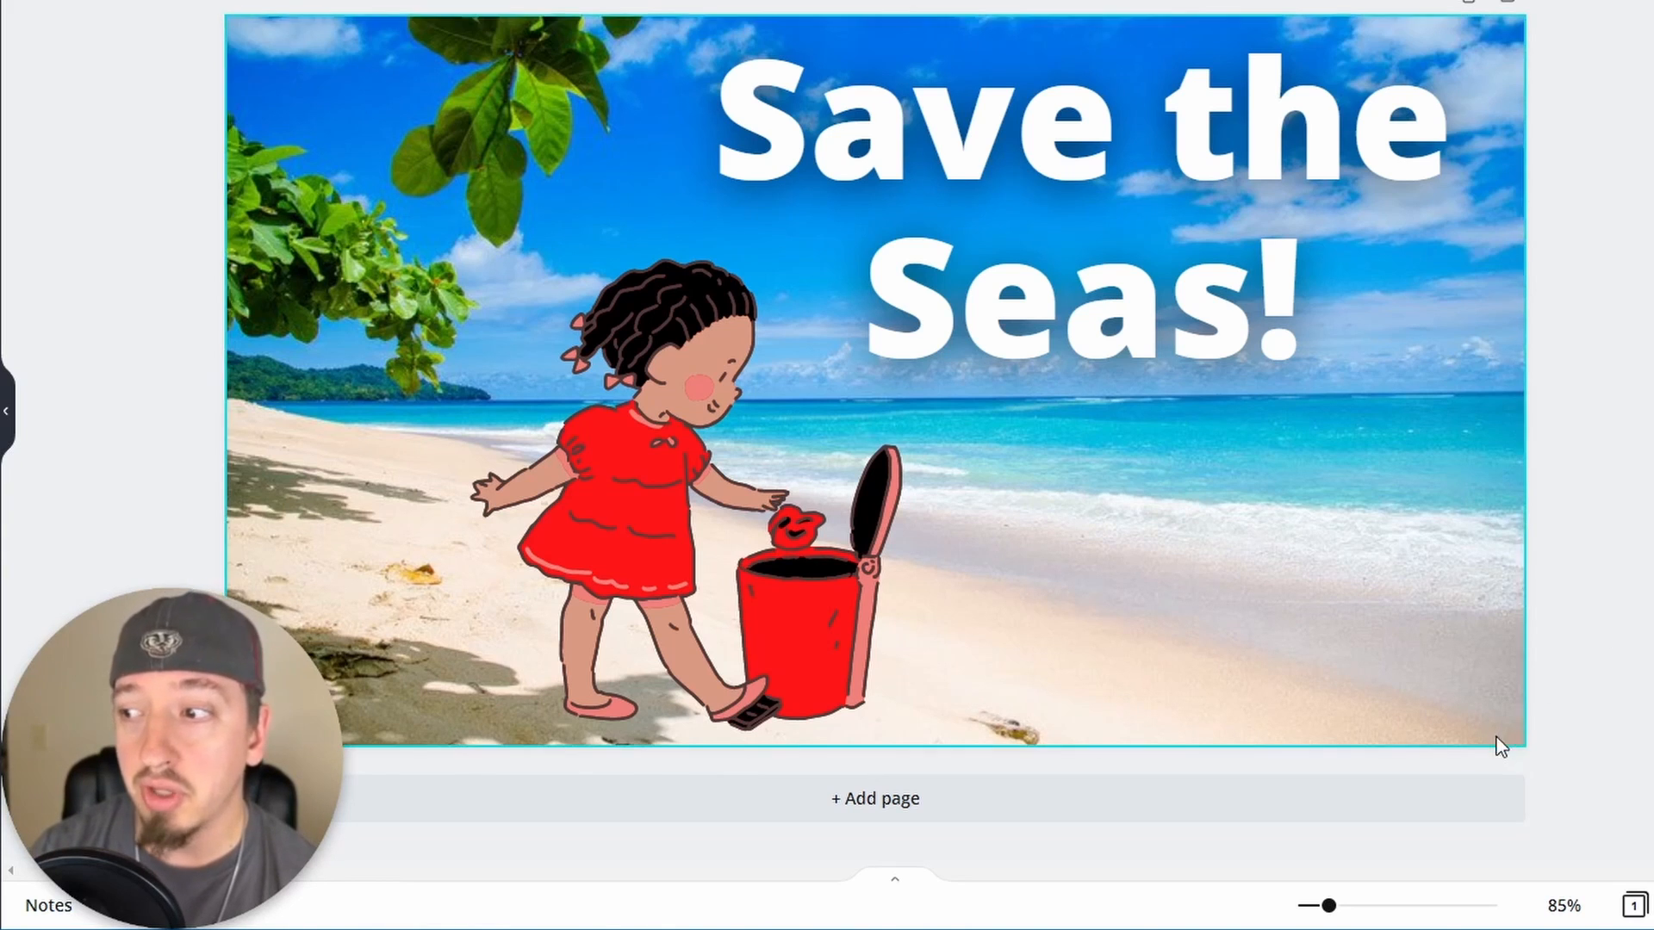
Check how the thumbnail designs read at 10% zoom, and view the acoustic love songs design at 39%.
drag(1329, 907, 1297, 906)
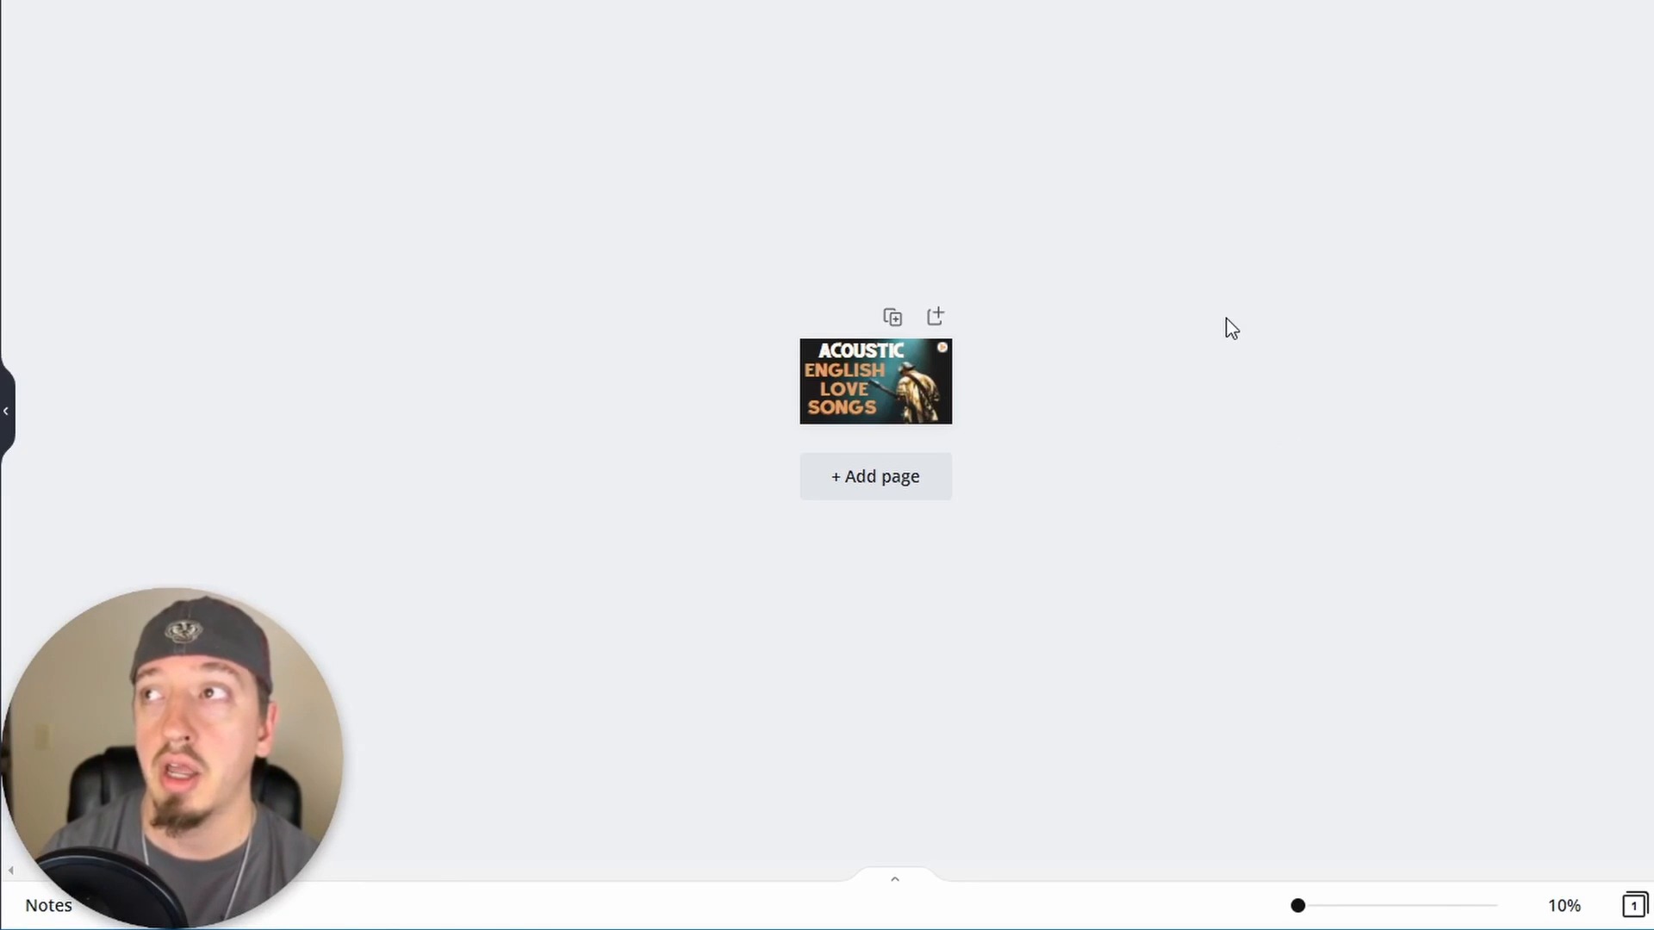
click(1049, 0)
drag(1298, 905, 1335, 906)
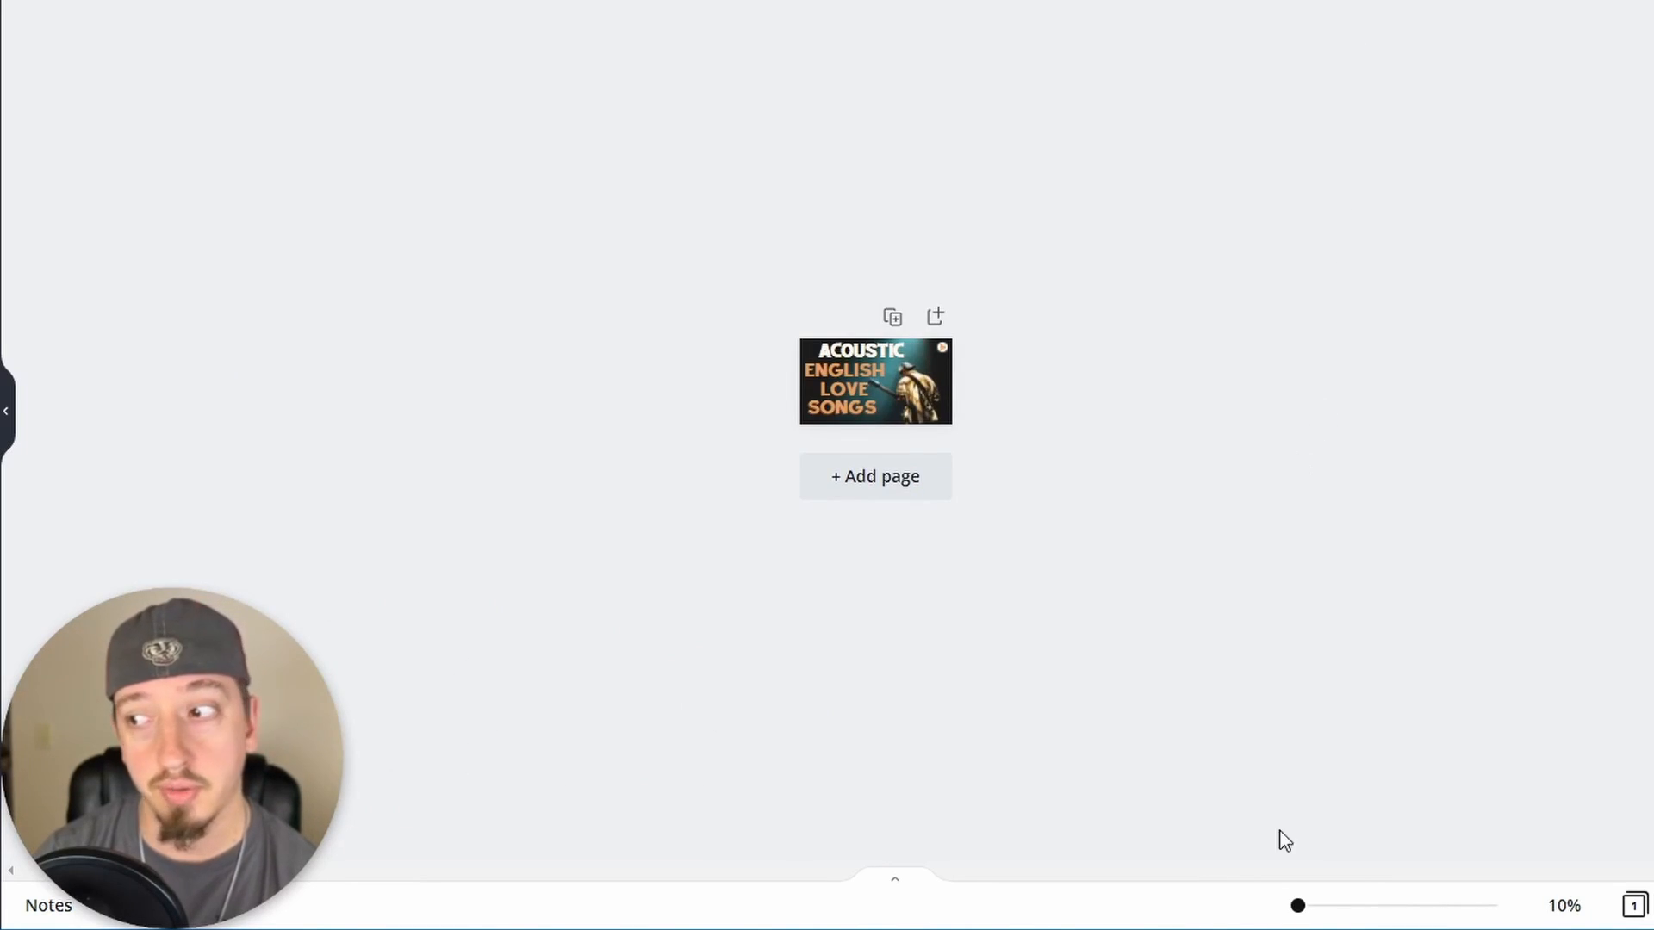
drag(1298, 907, 1311, 908)
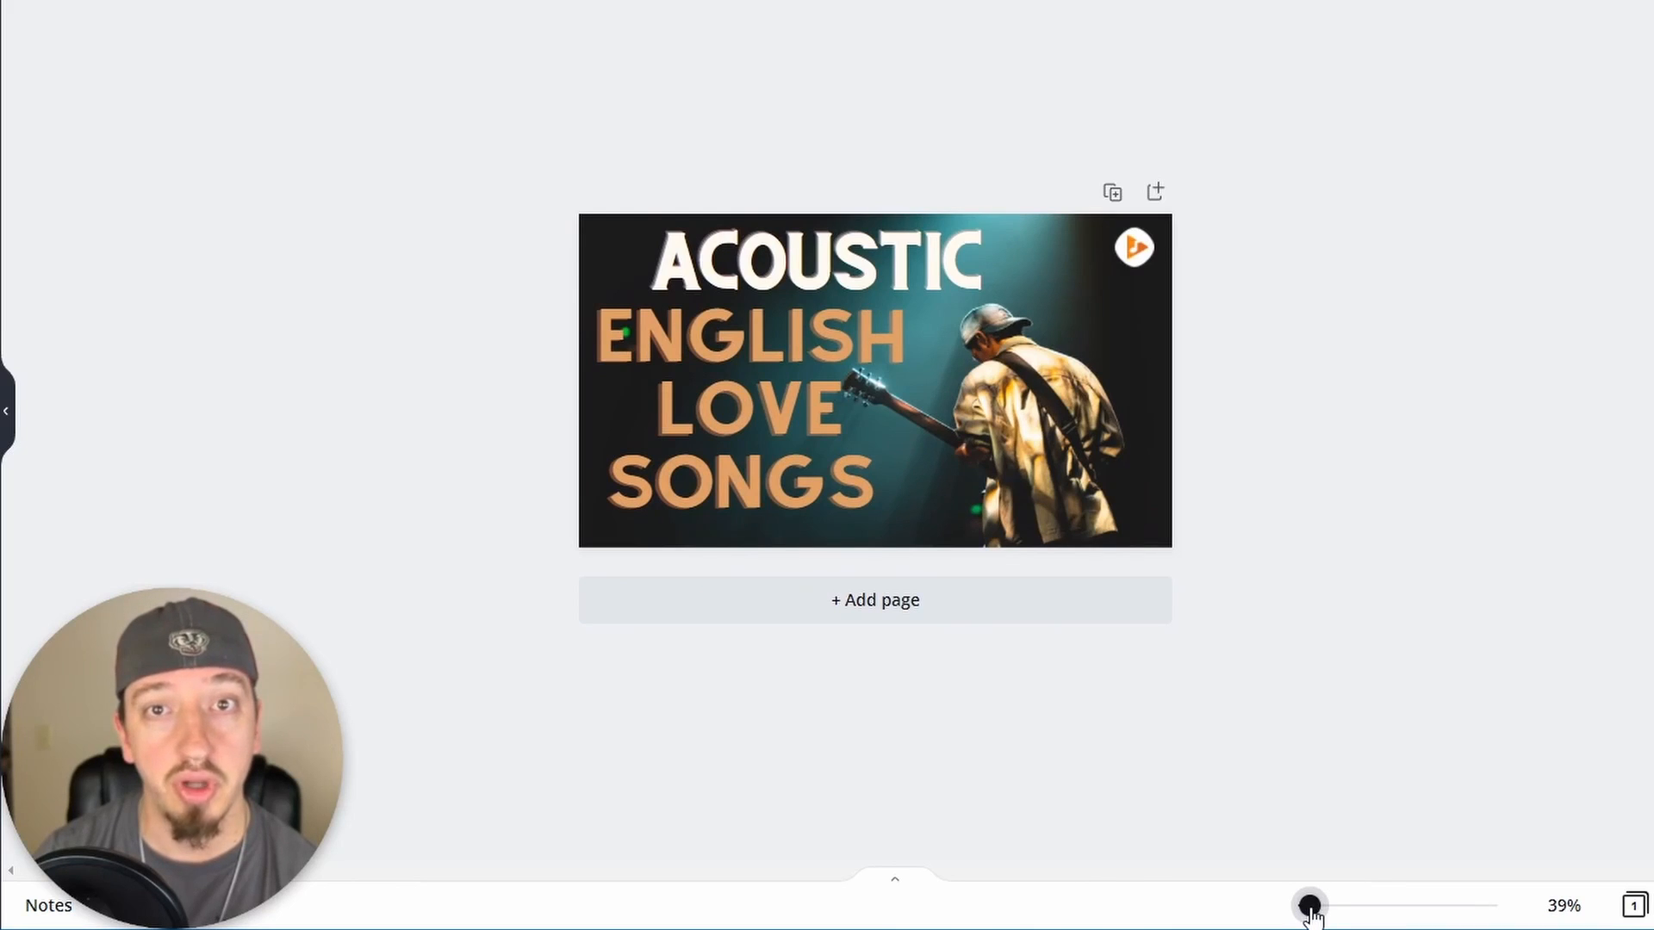